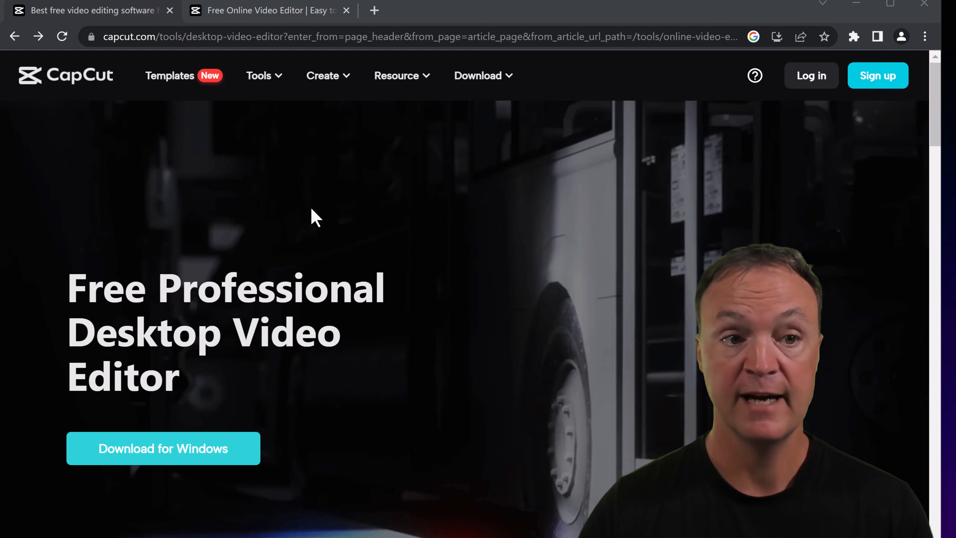
- Check the files in the Capcut Media desktop folder, close it and launch CapCut
left_click(259, 16)
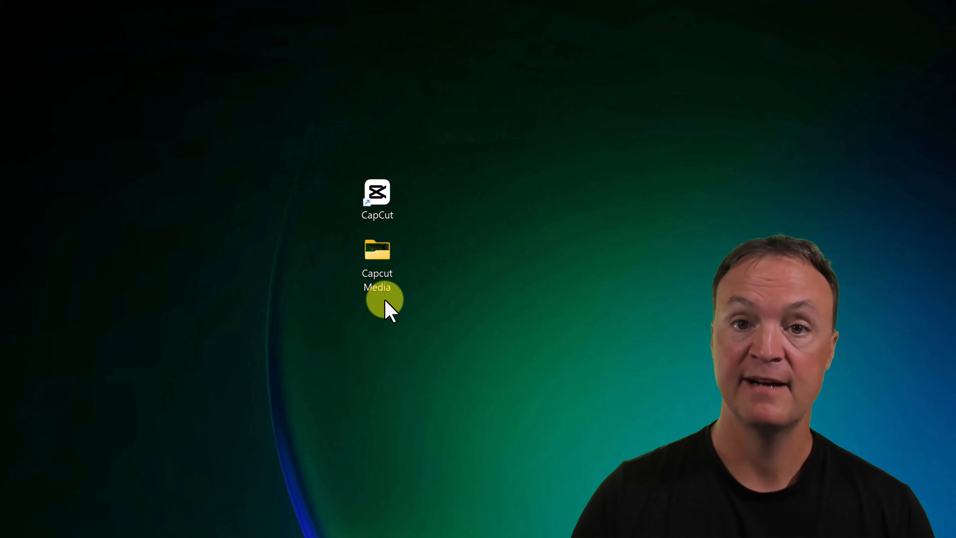
double_click(376, 261)
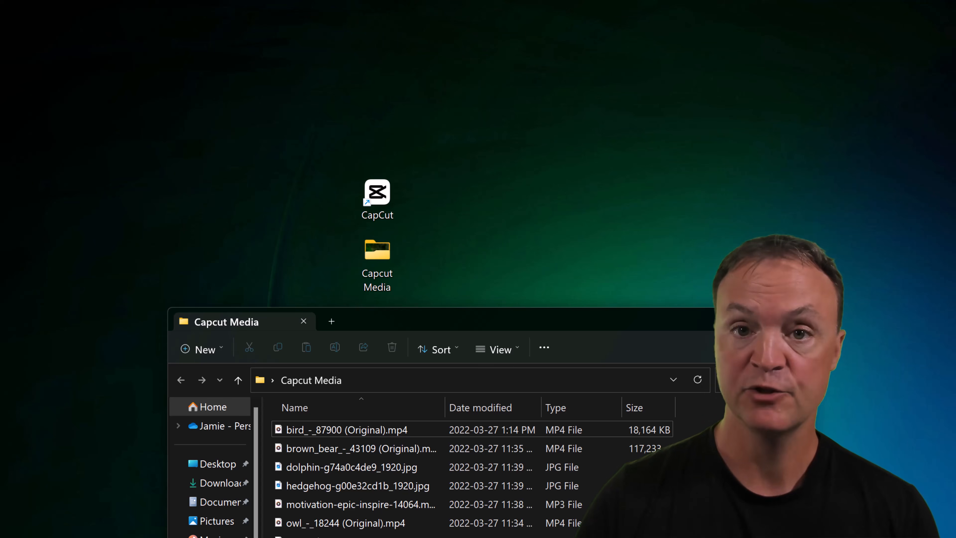
left_click(794, 321)
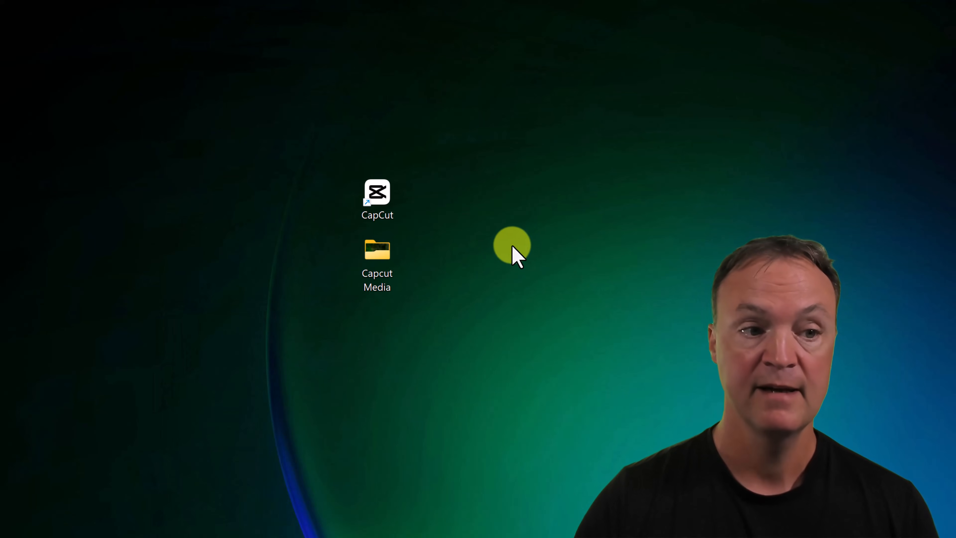
double_click(376, 194)
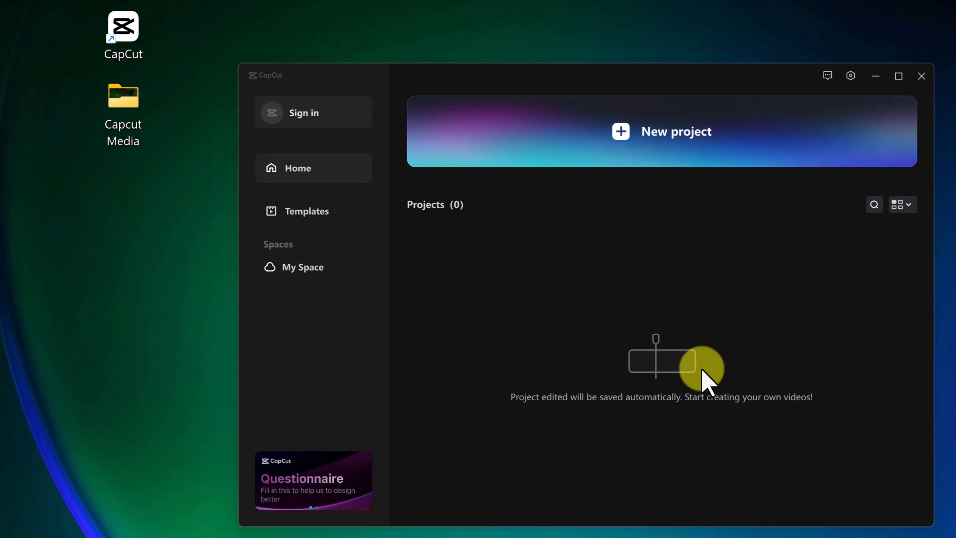
- Review the interface language options in the settings and leave without saving
left_click(851, 76)
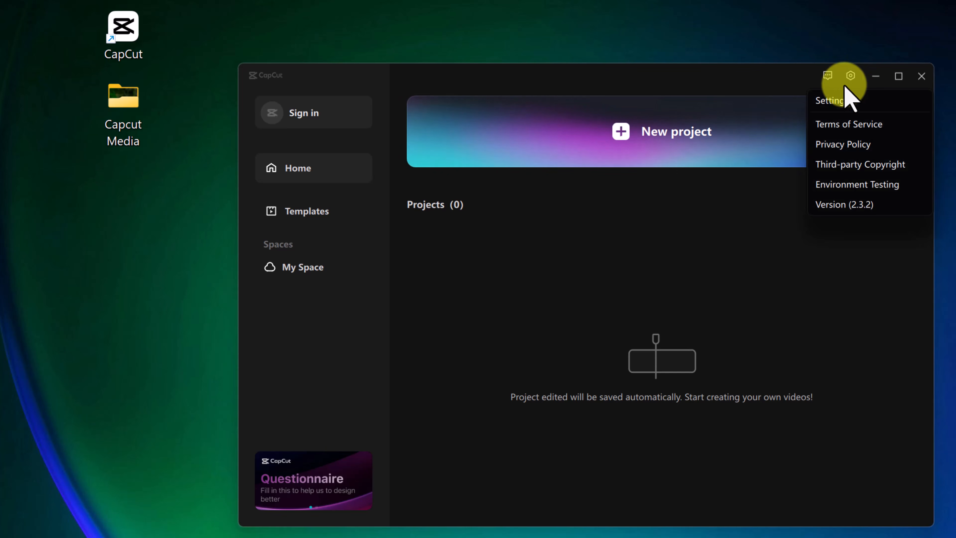
left_click(841, 100)
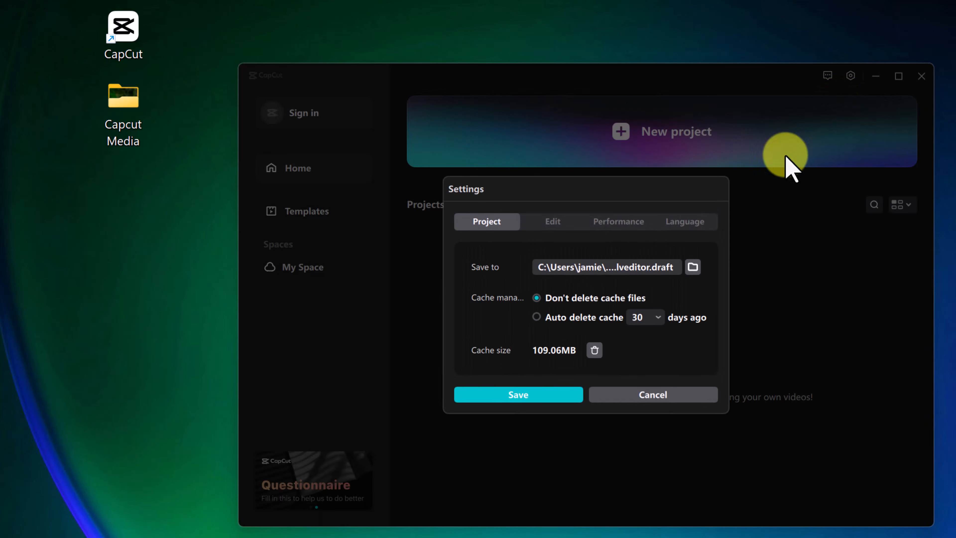
left_click(693, 223)
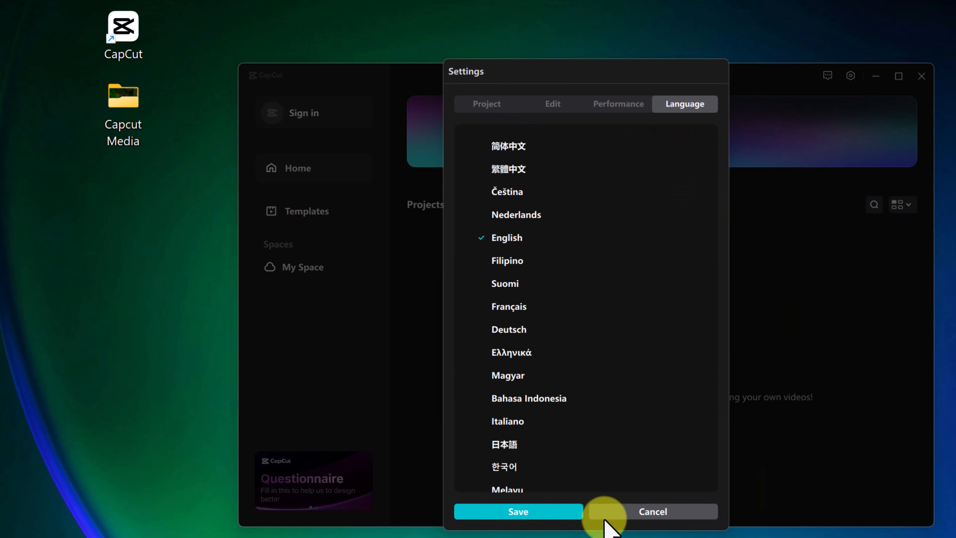
left_click(664, 514)
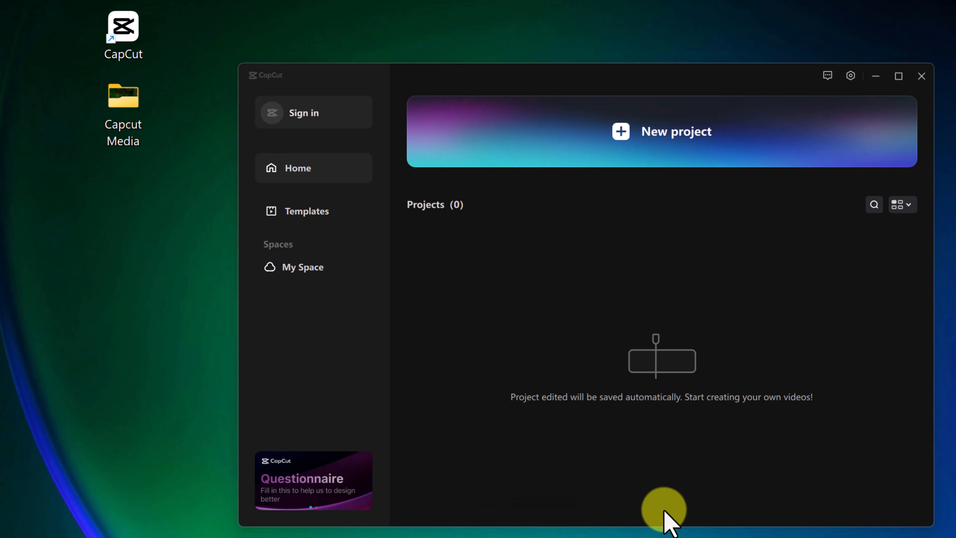
- Look at the account sign-in options, dismiss them and create a new project without signing in
left_click(307, 114)
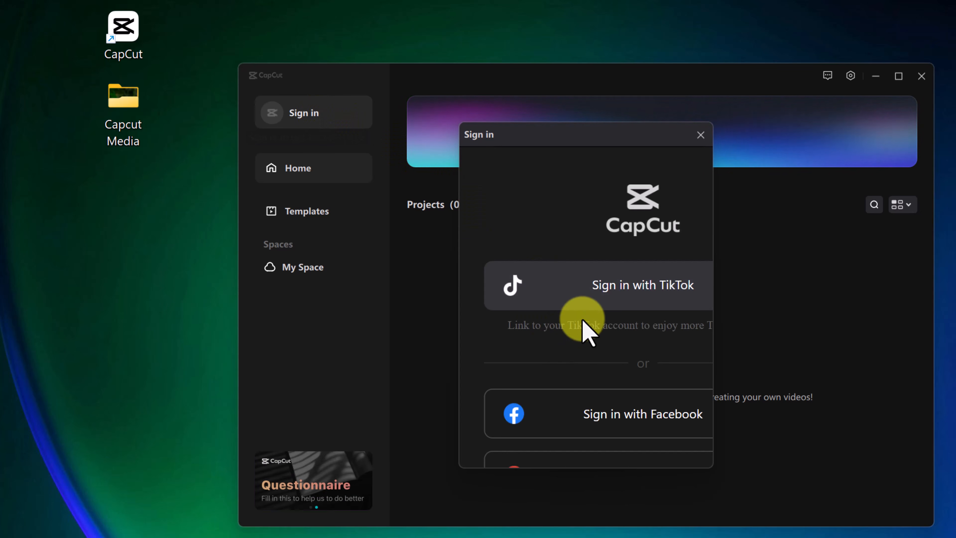
left_click(700, 136)
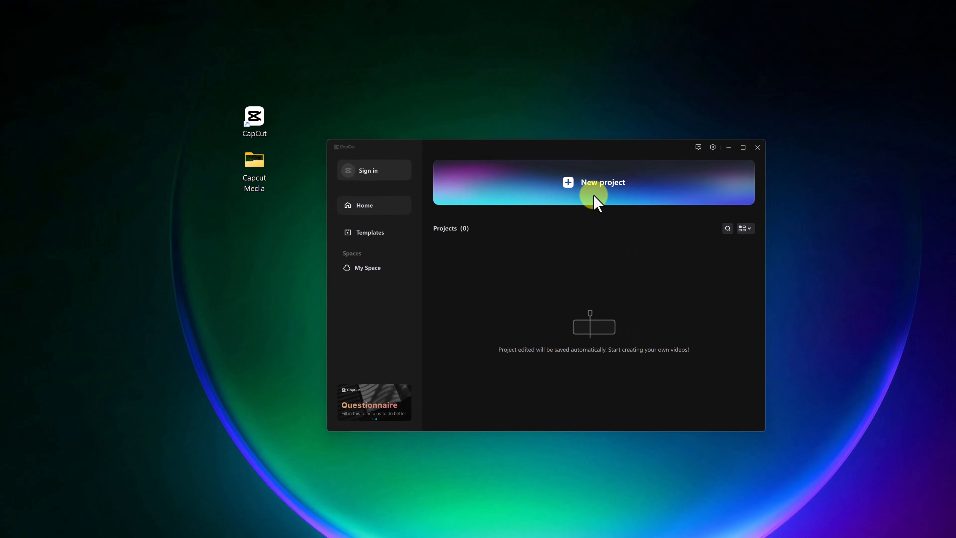
left_click(642, 167)
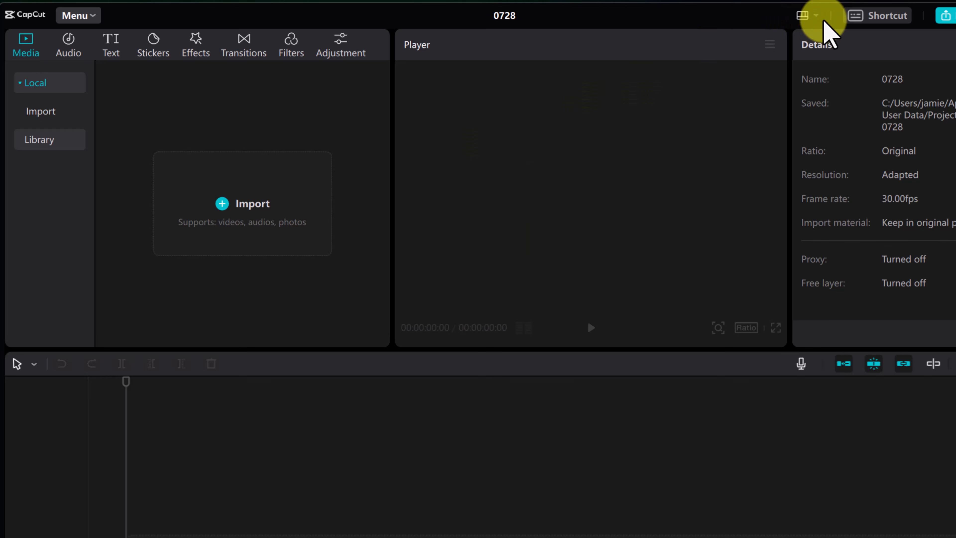
- Try the Adjustment first workspace layout and return to the default layout
left_click(815, 17)
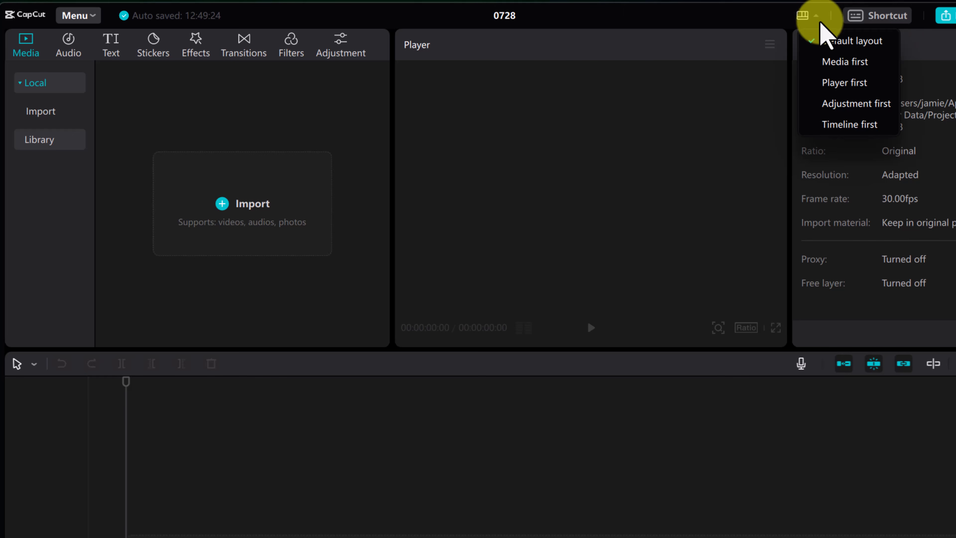
left_click(833, 107)
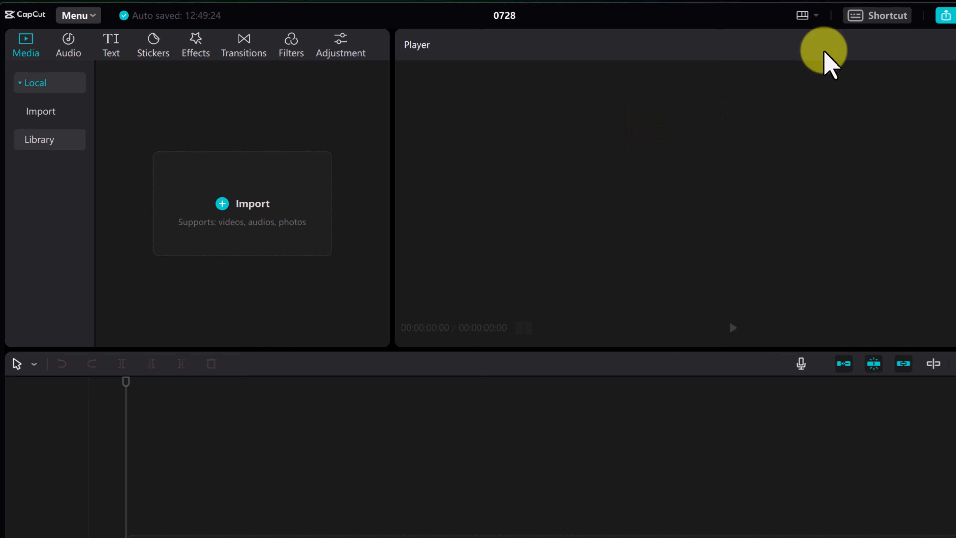
left_click(806, 16)
left_click(824, 42)
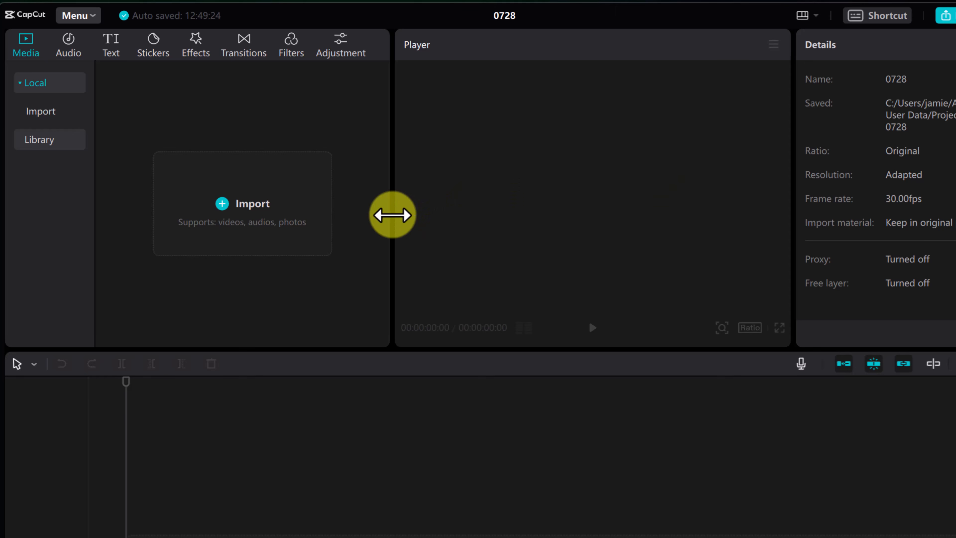
- Widen the media area slightly and make the upper panels taller relative to the timeline
mouse_move(393, 222)
left_mouse_down()
mouse_move(503, 228)
mouse_move(395, 231)
left_mouse_up()
left_click_drag(405, 358, 422, 390)
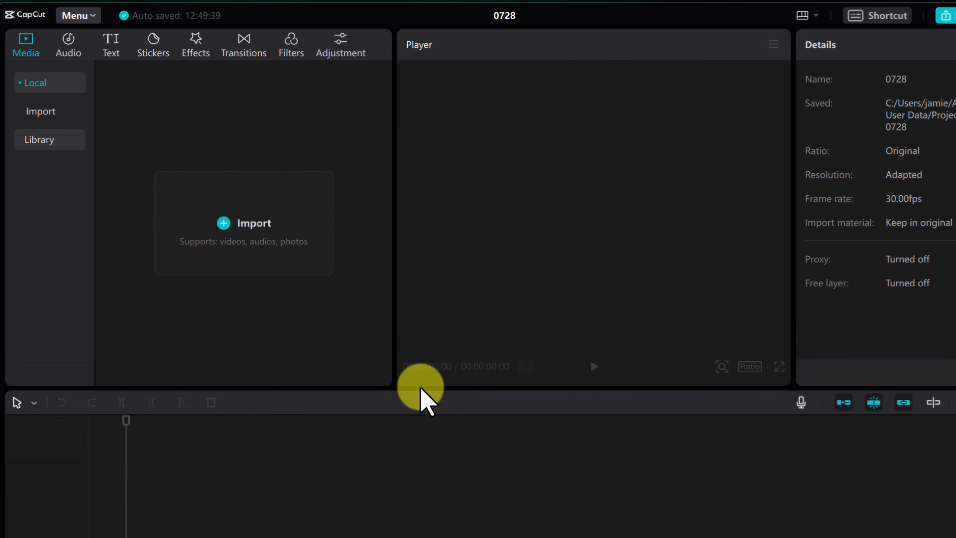
left_click_drag(608, 45, 608, 88)
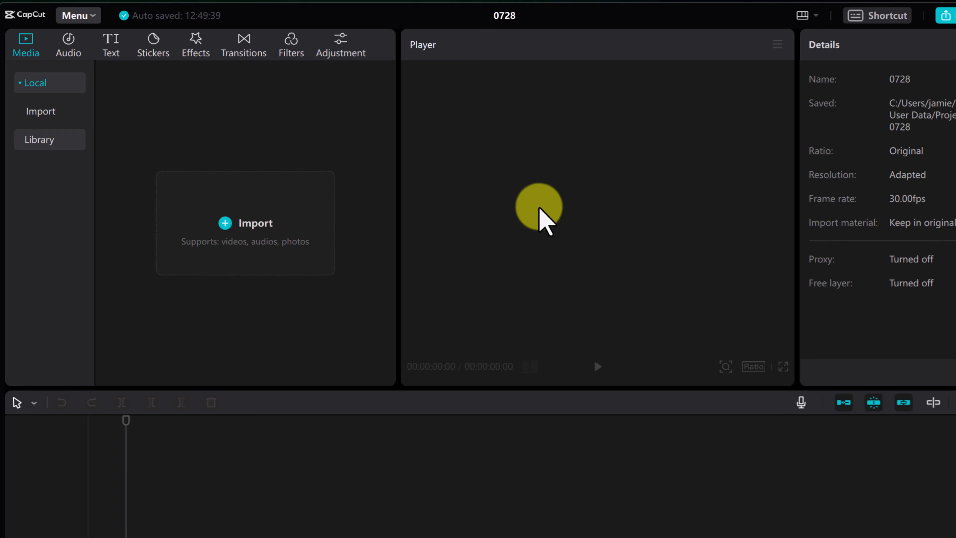
- Review the project save location and cache options in the settings without saving any changes
left_click(94, 17)
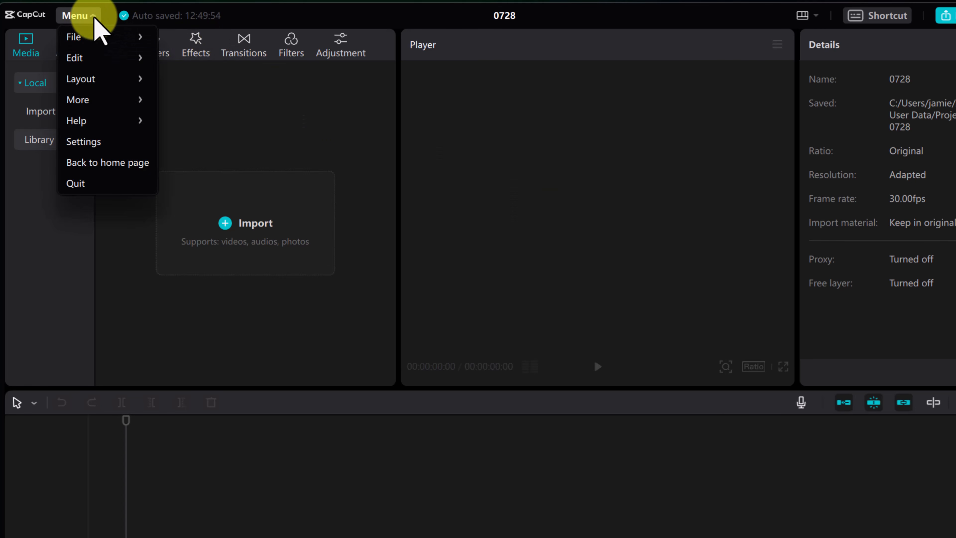
mouse_move(98, 80)
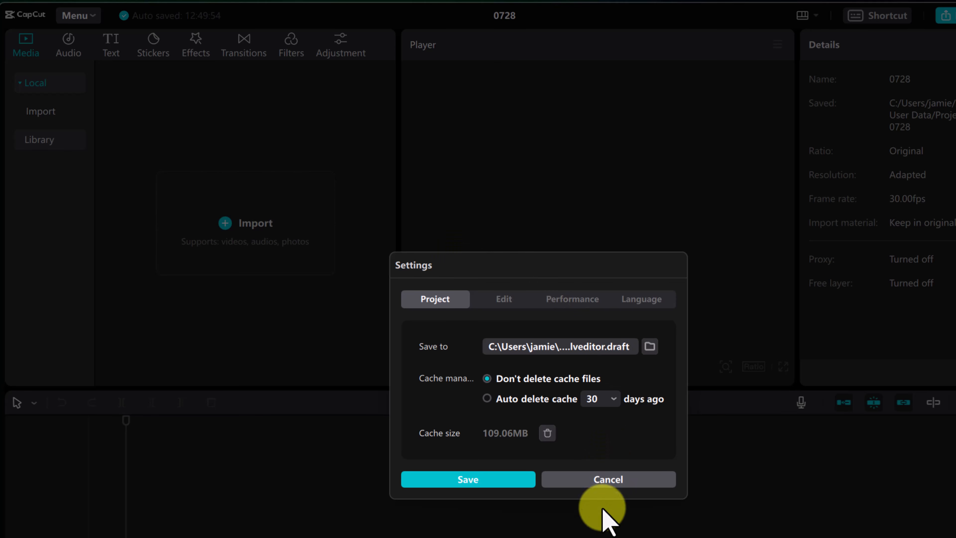
left_click(630, 486)
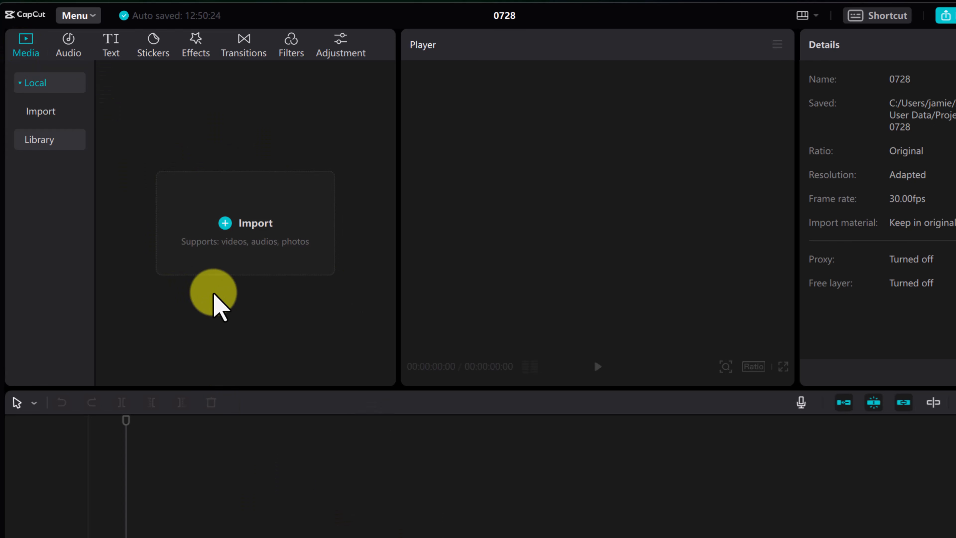
- Import bird_-_87900 (Original).mp4 from the Capcut Media folder and pause its preview playback
left_click(249, 225)
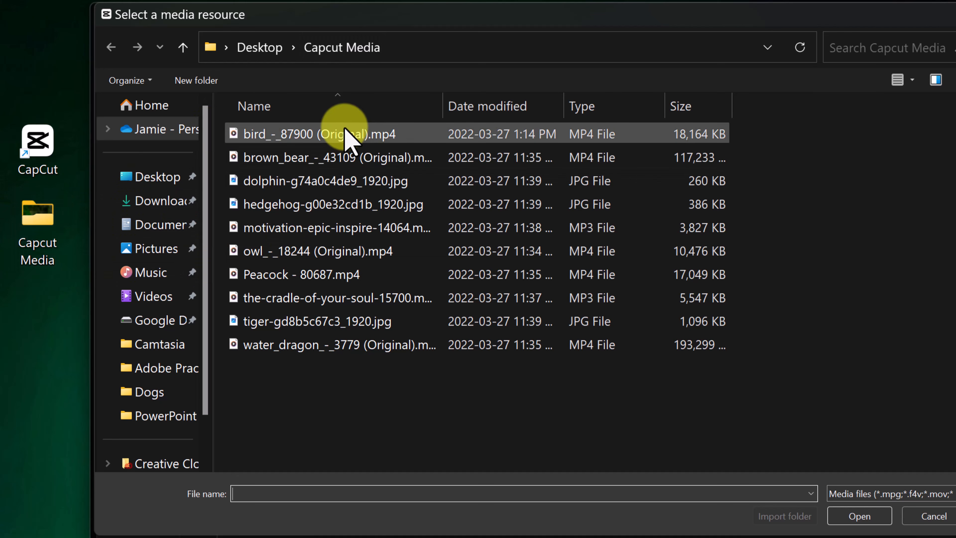
left_click(342, 136)
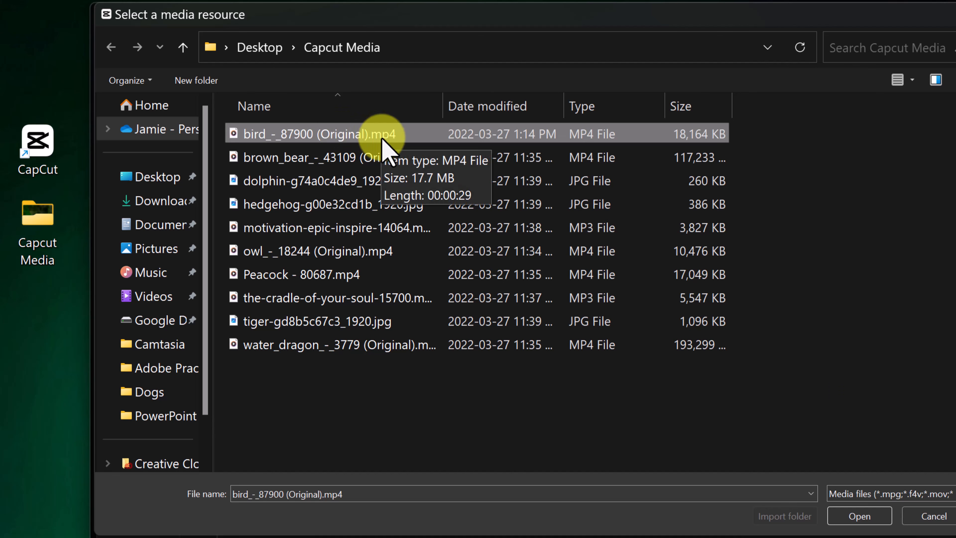
left_click(863, 517)
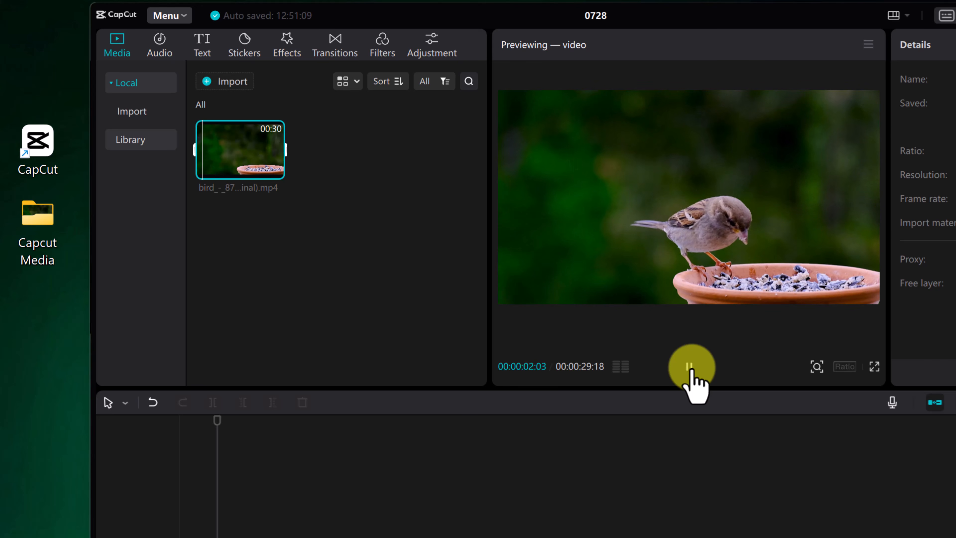
left_click(690, 368)
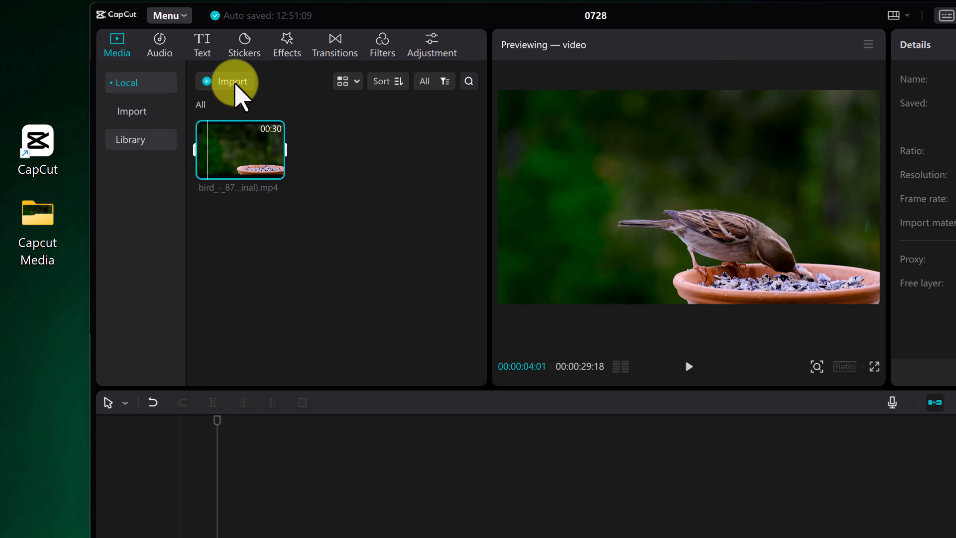
- Try the list view for the imported media and return to the grid view
left_click(350, 82)
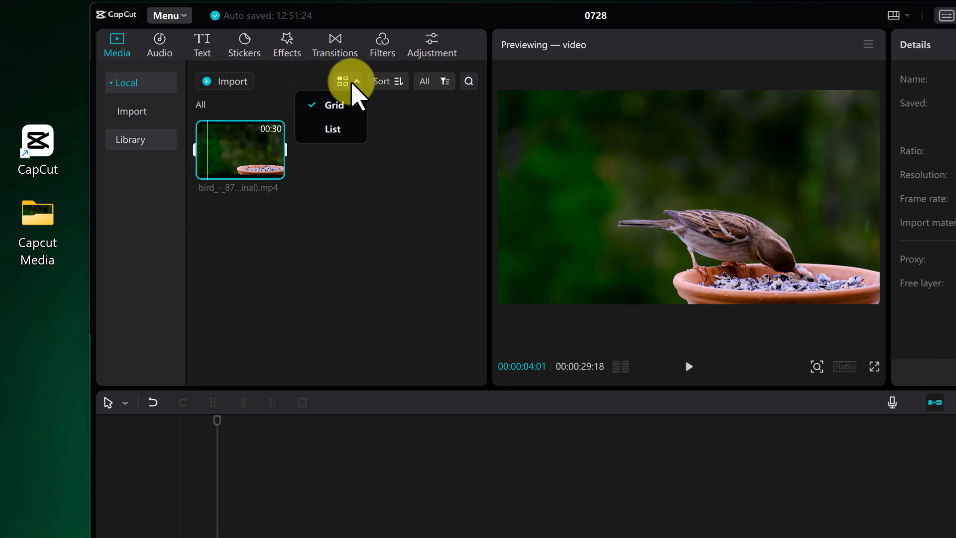
left_click(343, 128)
left_click_drag(344, 128, 278, 154)
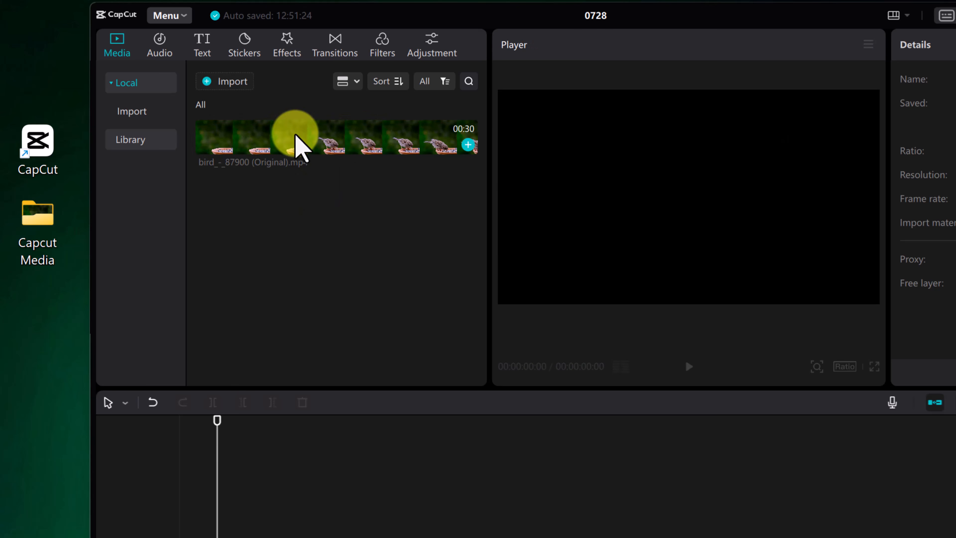
left_click(356, 81)
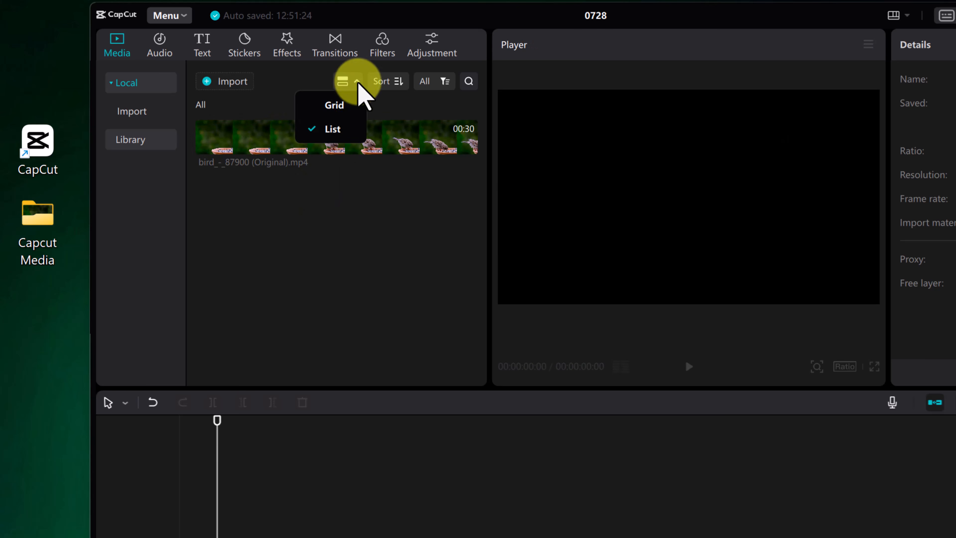
left_click(341, 106)
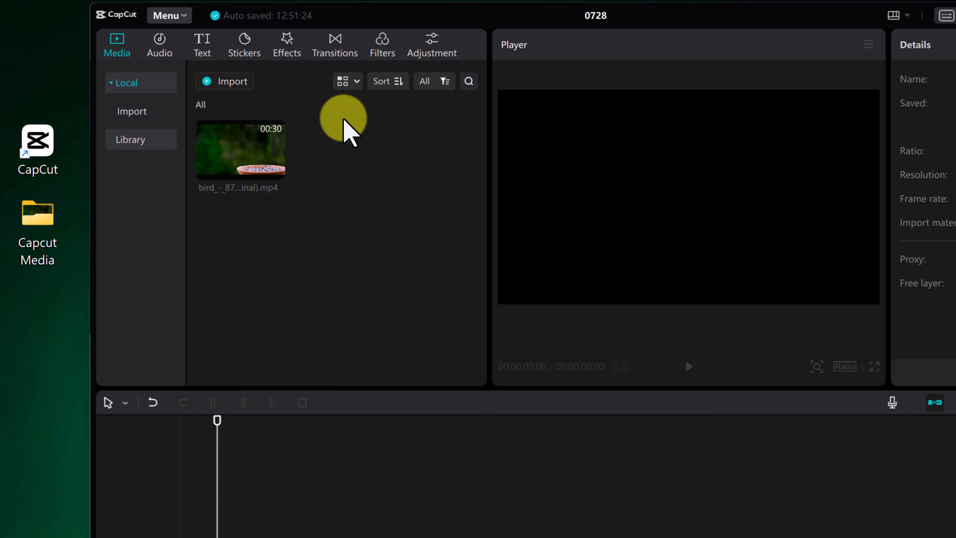
- Add the brown bear video from the Capcut Media desktop folder to the project media and briefly play its preview
double_click(45, 225)
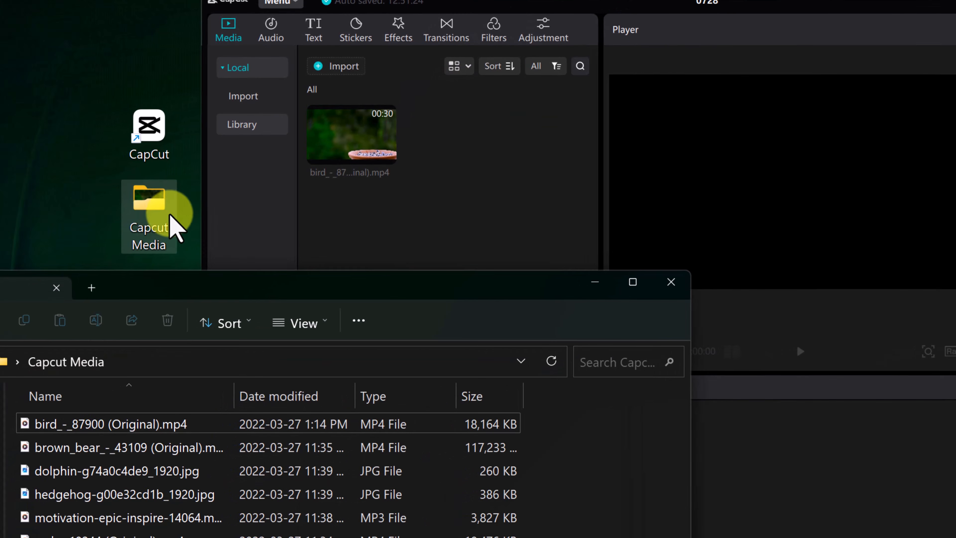
left_click_drag(141, 448, 498, 154)
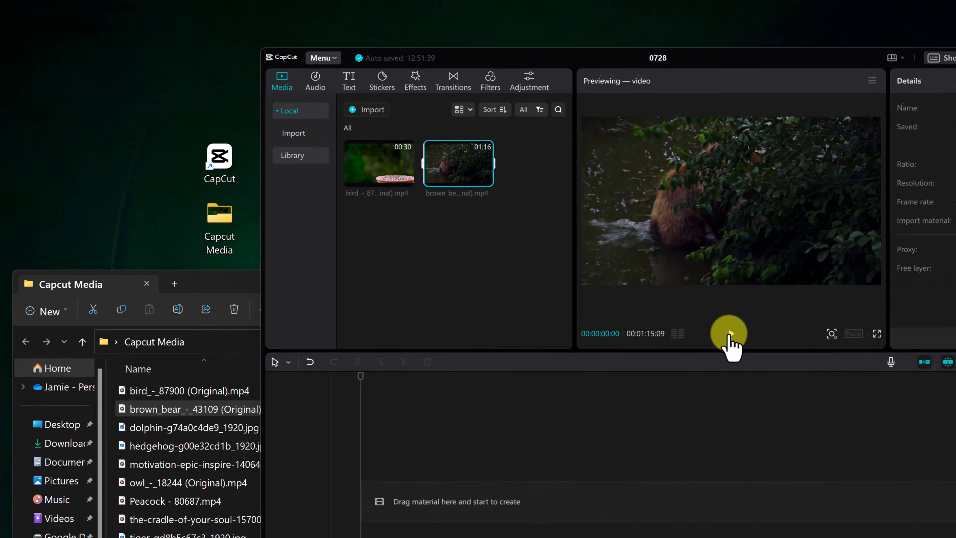
left_click(801, 351)
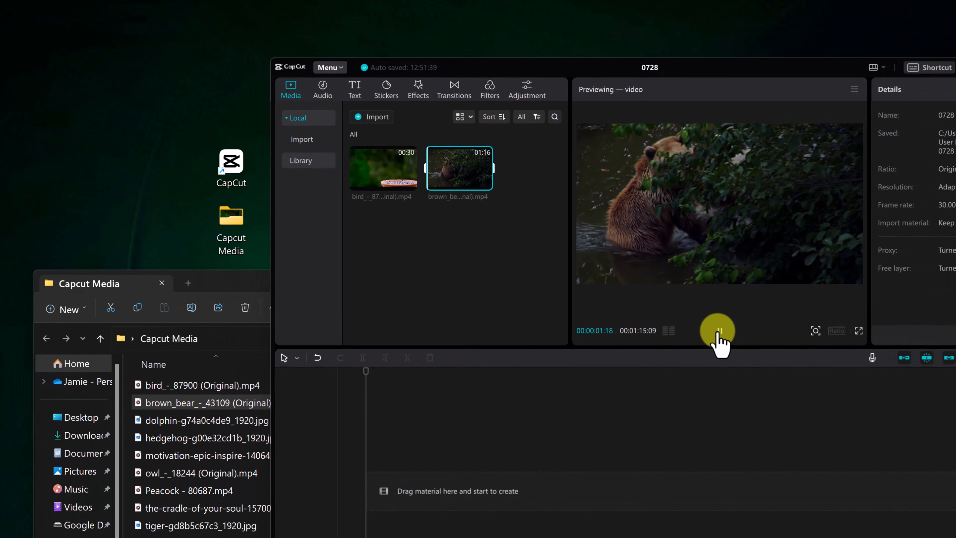
left_click(719, 331)
- Add all remaining Capcut Media files to the project media, close the folder window and preview the dolphin image
left_click(203, 537)
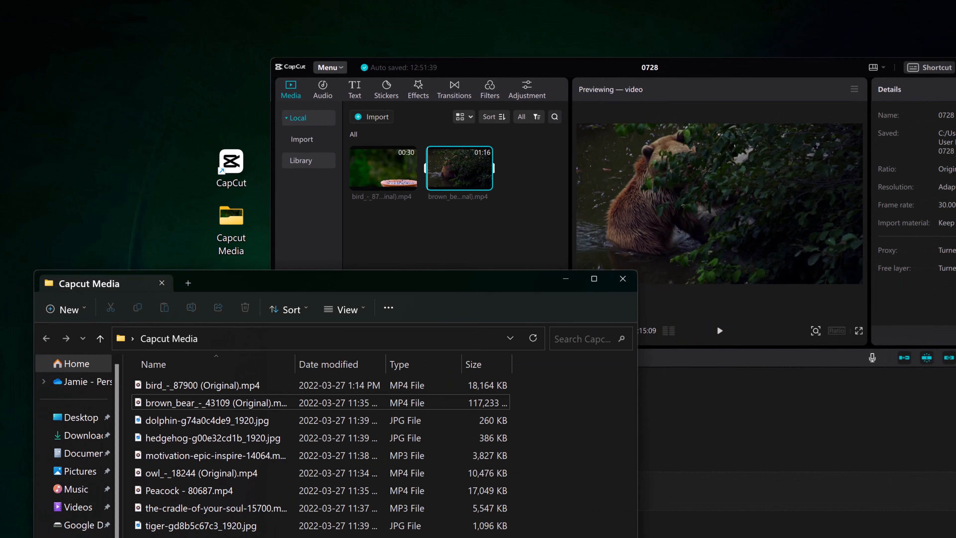
left_click_drag(203, 537, 452, 238)
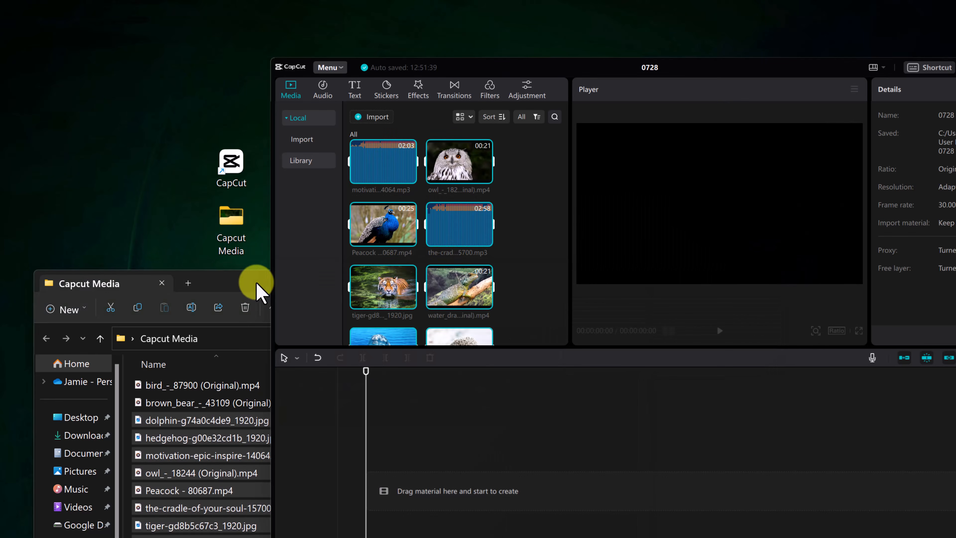
left_click(255, 286)
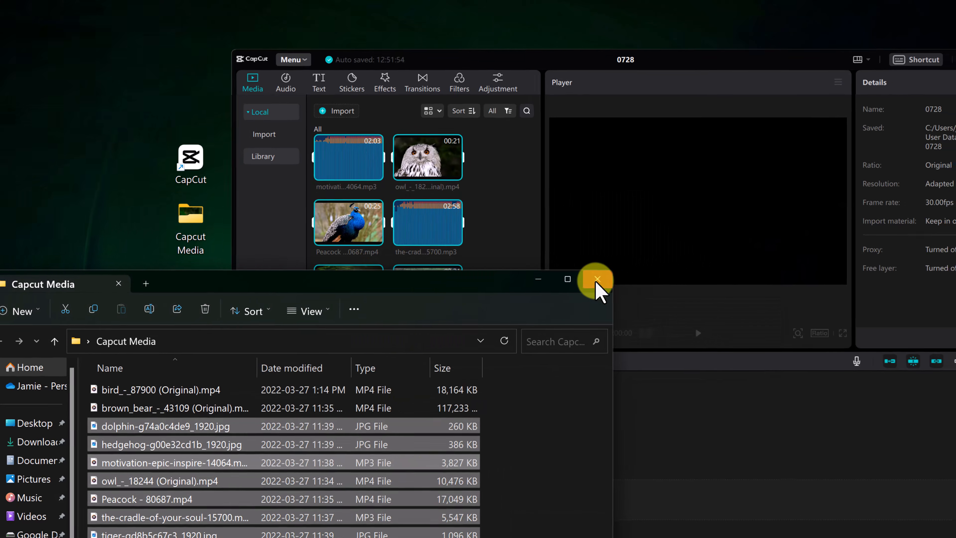
left_click(597, 280)
scroll(482, 224, "down", 2)
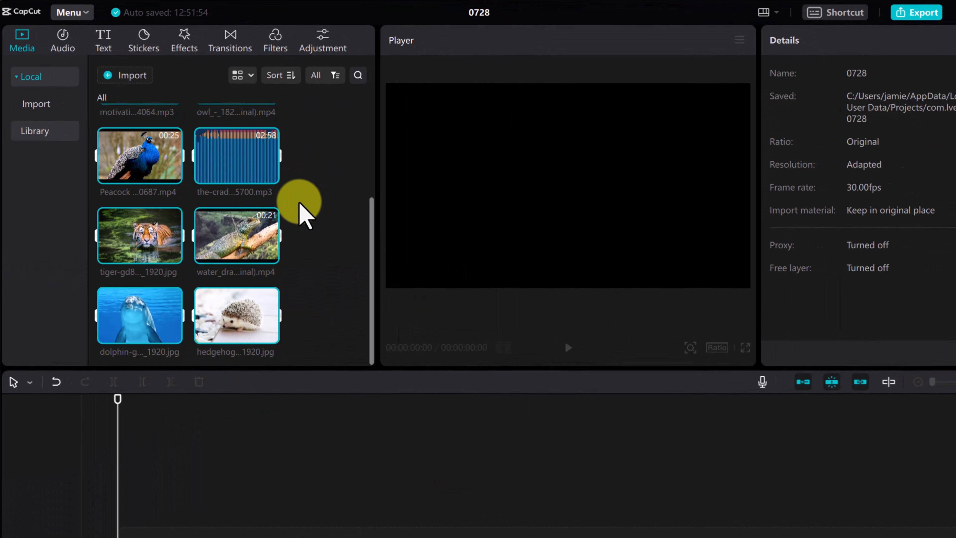
left_click(147, 320)
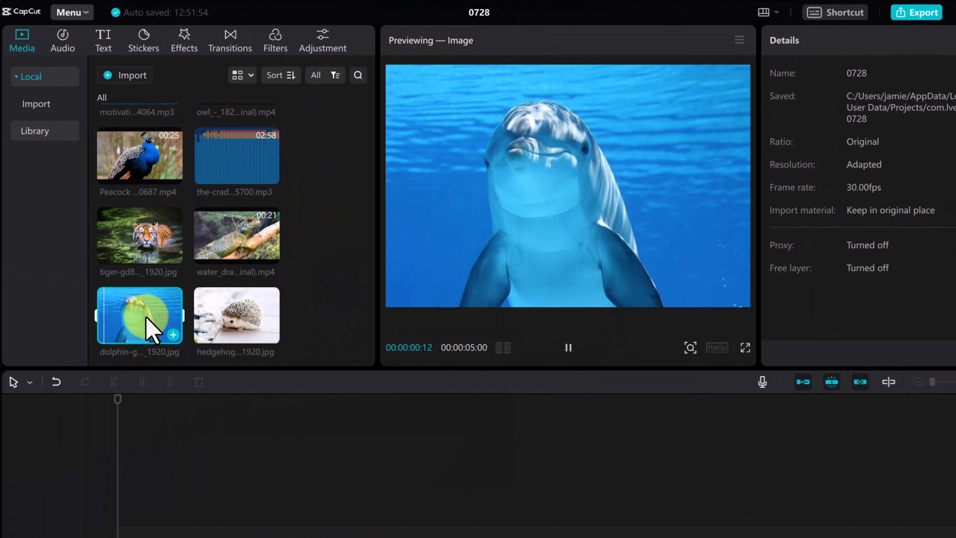
- Preview the tiger image, the brown bear video and the 02:58 audio file from the project media, pausing the audio preview
left_click(144, 245)
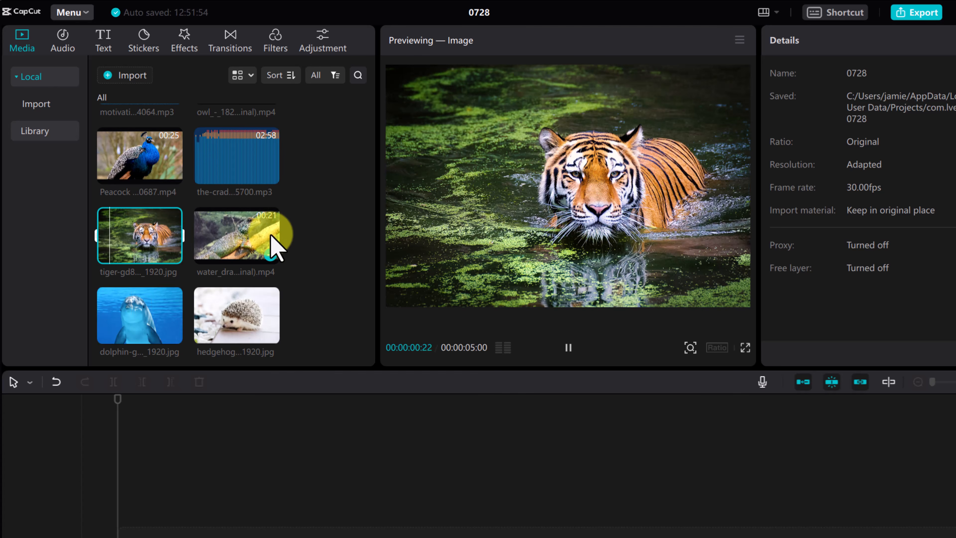
scroll(290, 258, "up", 3)
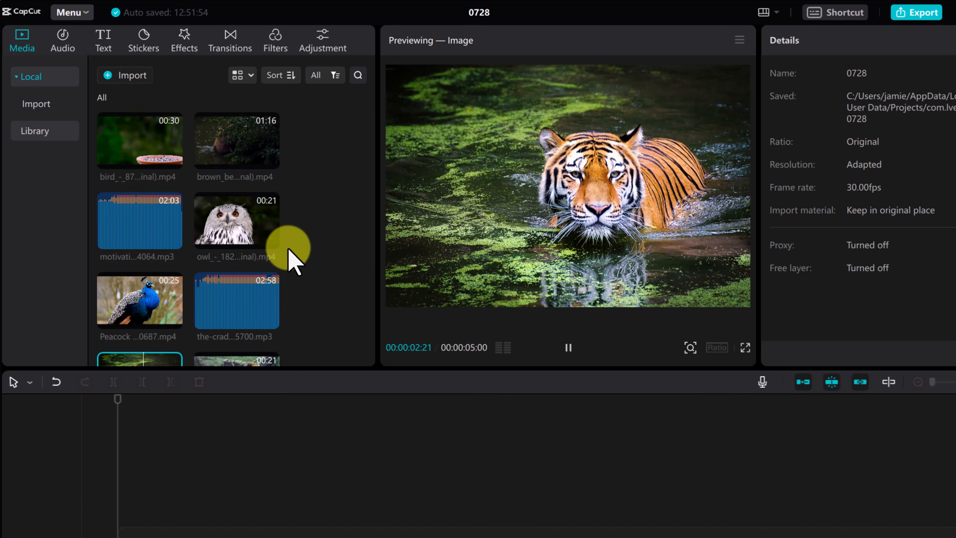
left_click(235, 160)
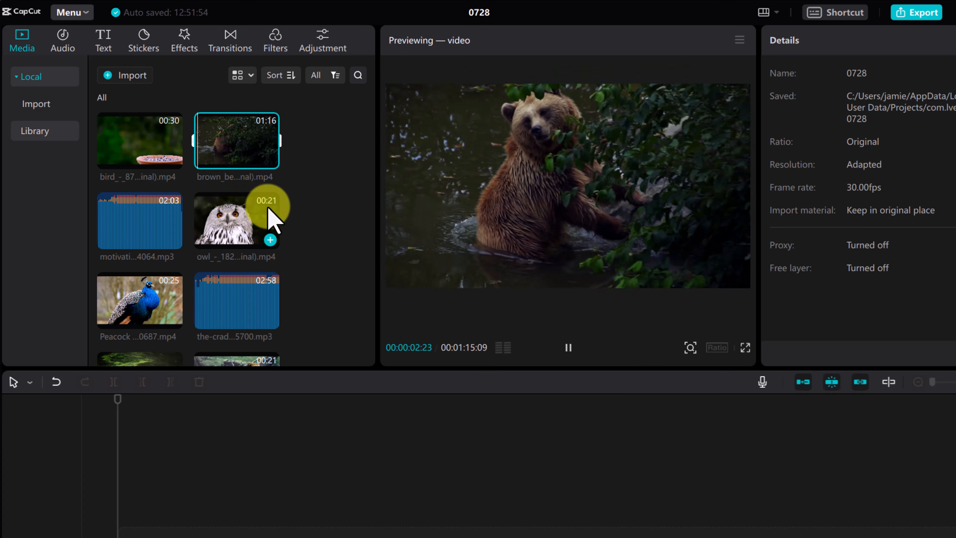
left_click(239, 309)
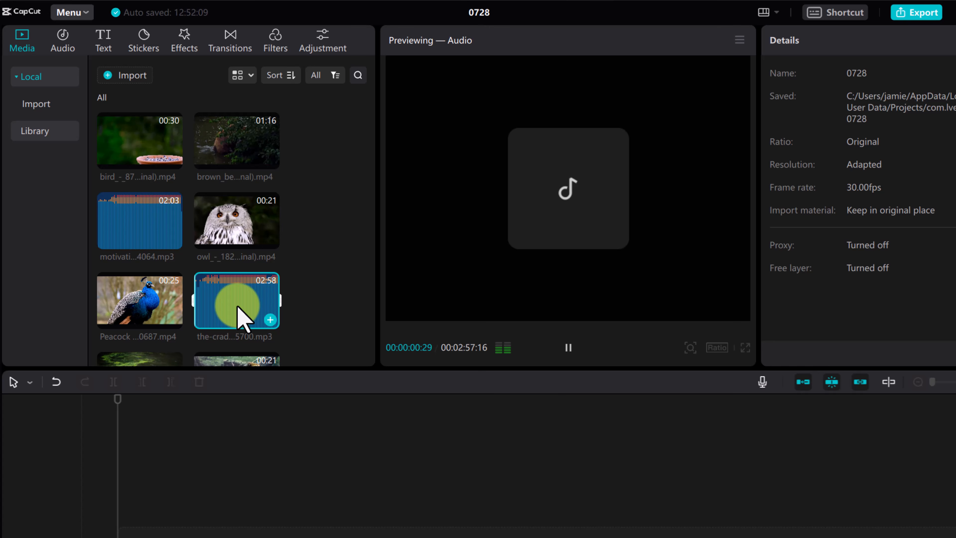
left_click(568, 347)
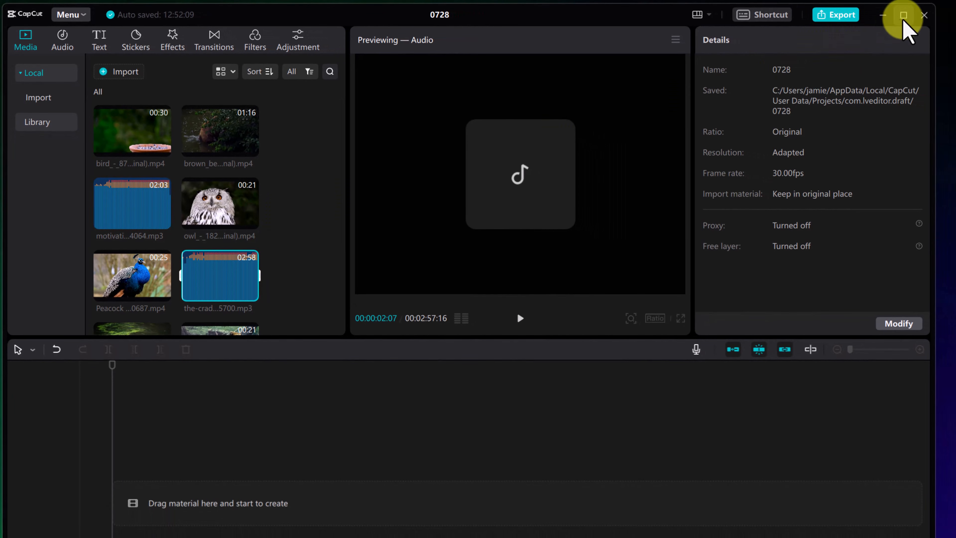
- Close project 0728 and rename it Practice in the home screen's project list
left_click(924, 16)
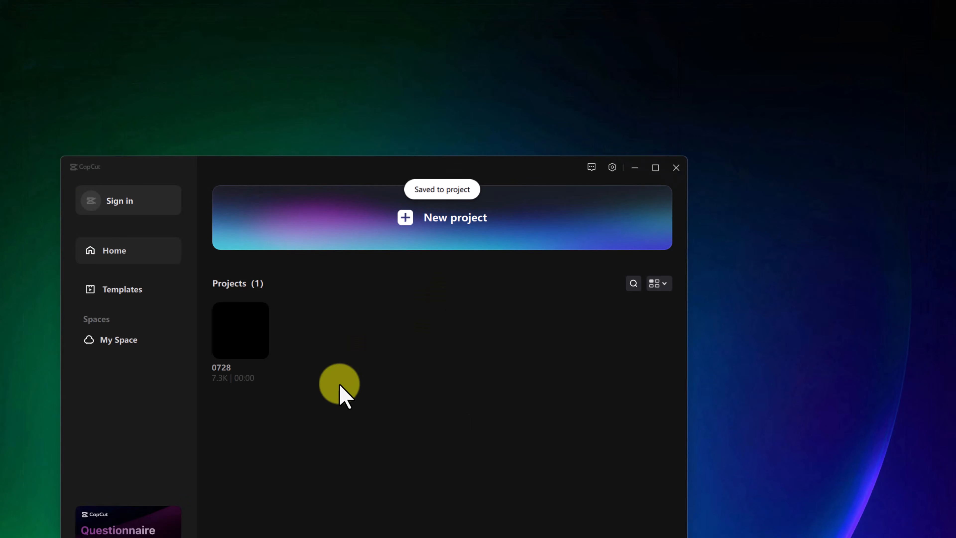
double_click(242, 335)
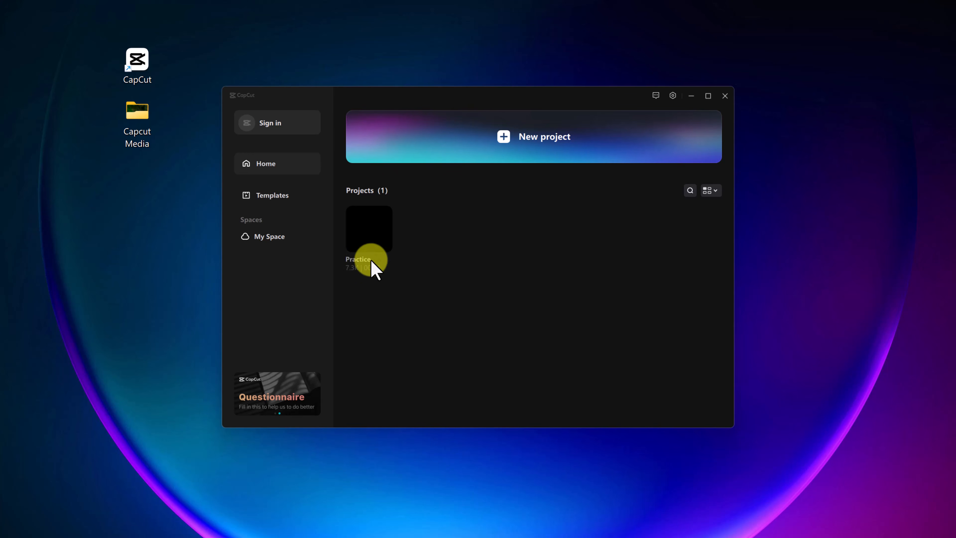
right_click(387, 248)
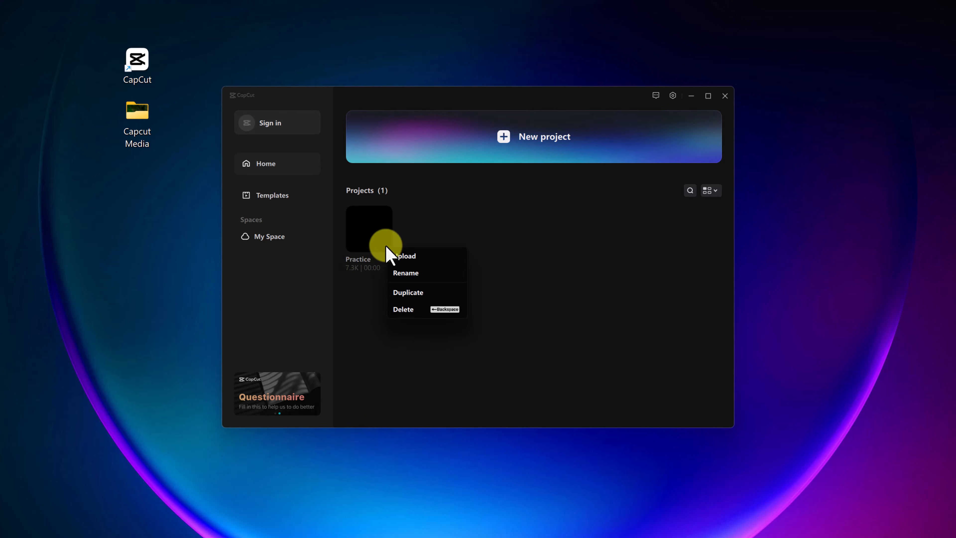
left_click(409, 273)
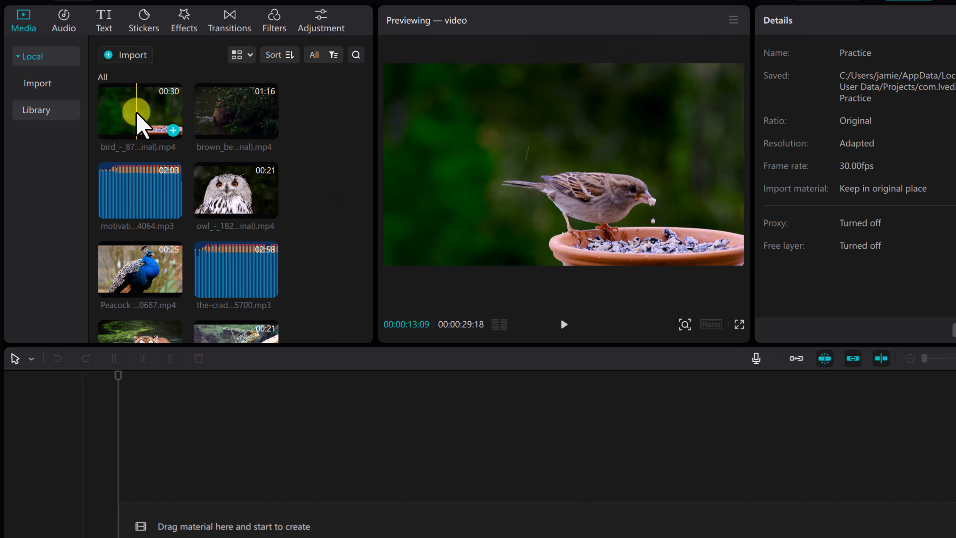
- Try adding the bird video to the empty timeline and delete its clip from the track
left_click_drag(136, 113, 195, 520)
mouse_move(177, 129)
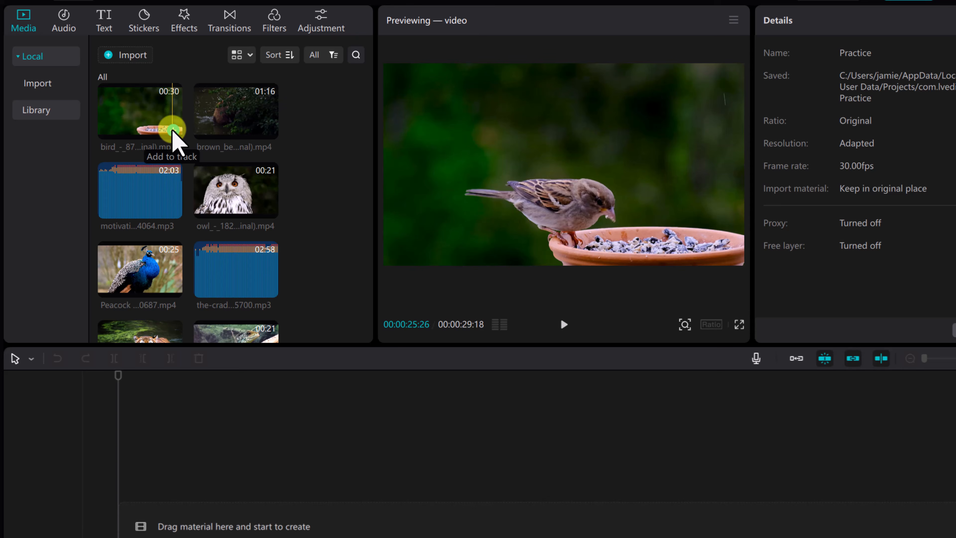
left_click(173, 130)
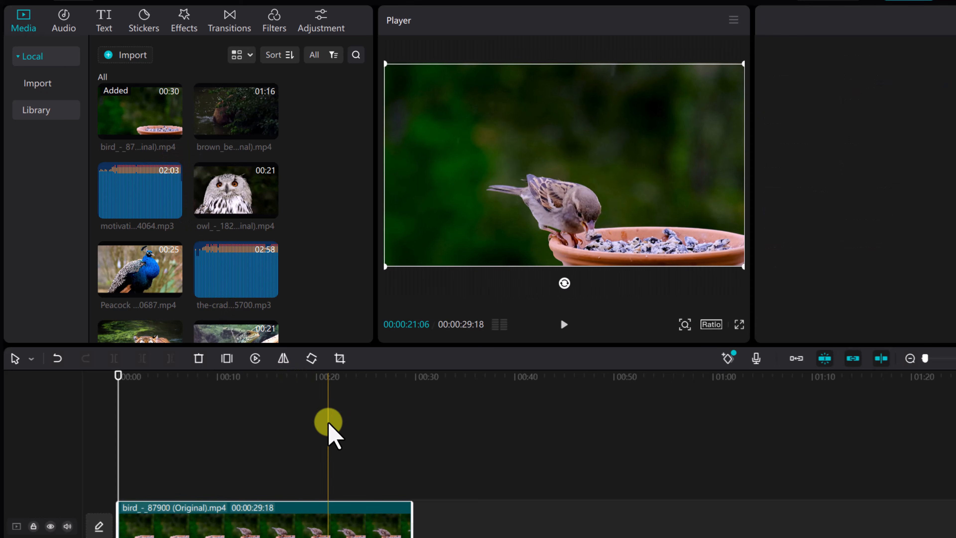
left_click(251, 526)
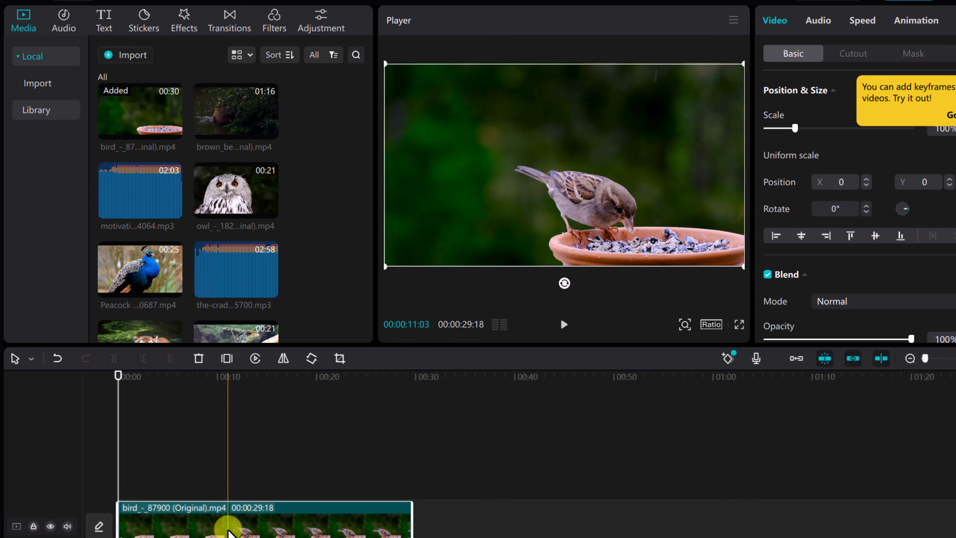
left_click(198, 358)
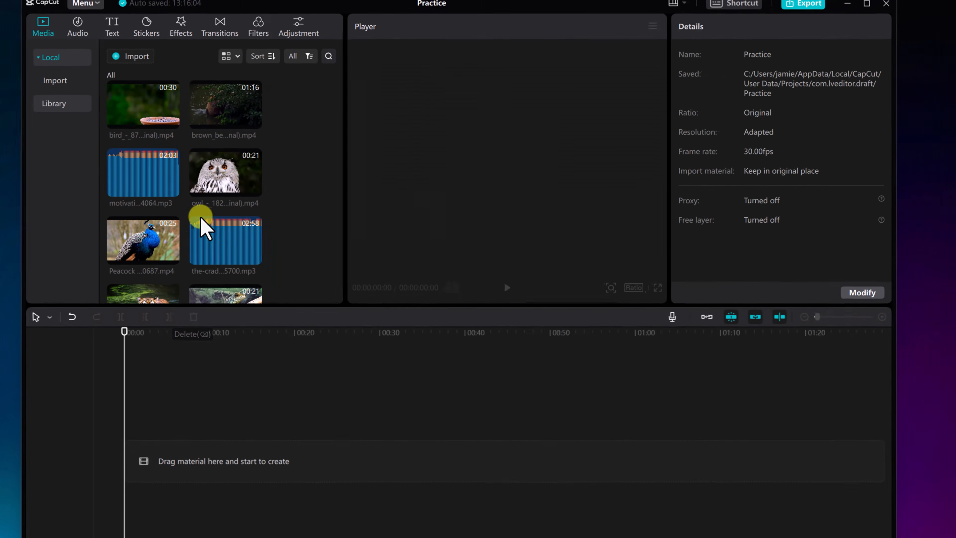
- Place the bird video at the start of the main timeline track and select its clip
left_click_drag(148, 113, 132, 523)
left_click_drag(134, 461, 125, 457)
left_click(181, 467)
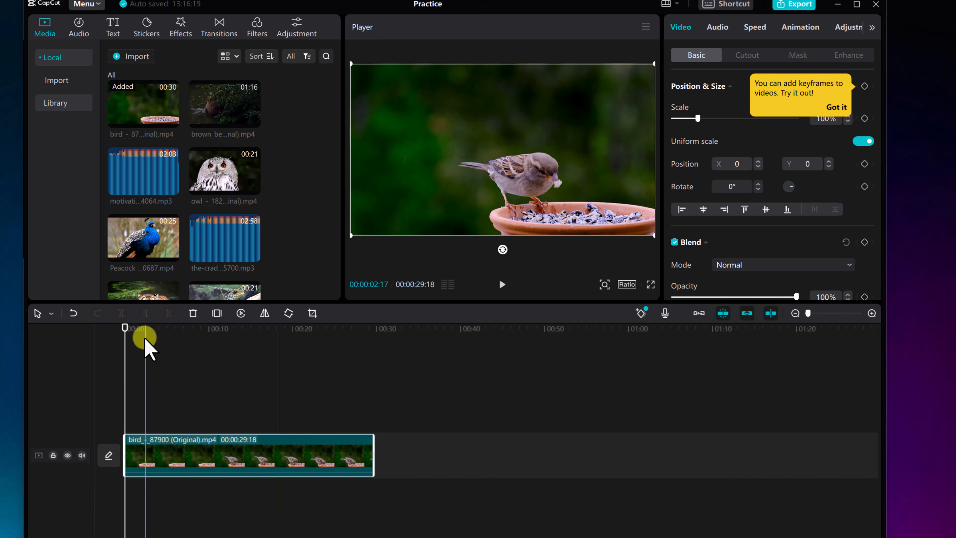
- Scrub through the bird clip and play and pause it from several playhead positions on the timeline
left_click_drag(132, 320, 170, 341)
key("space")
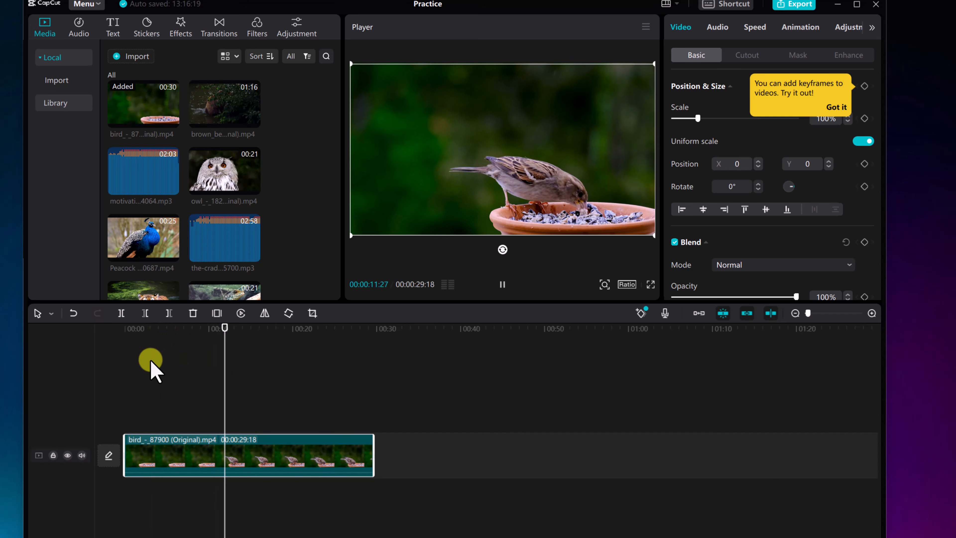
key("space")
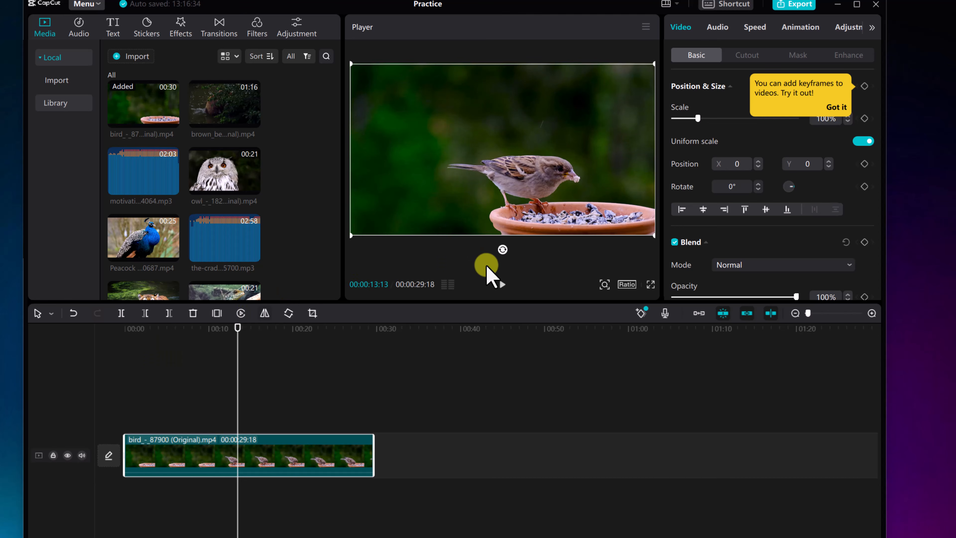
left_click(503, 285)
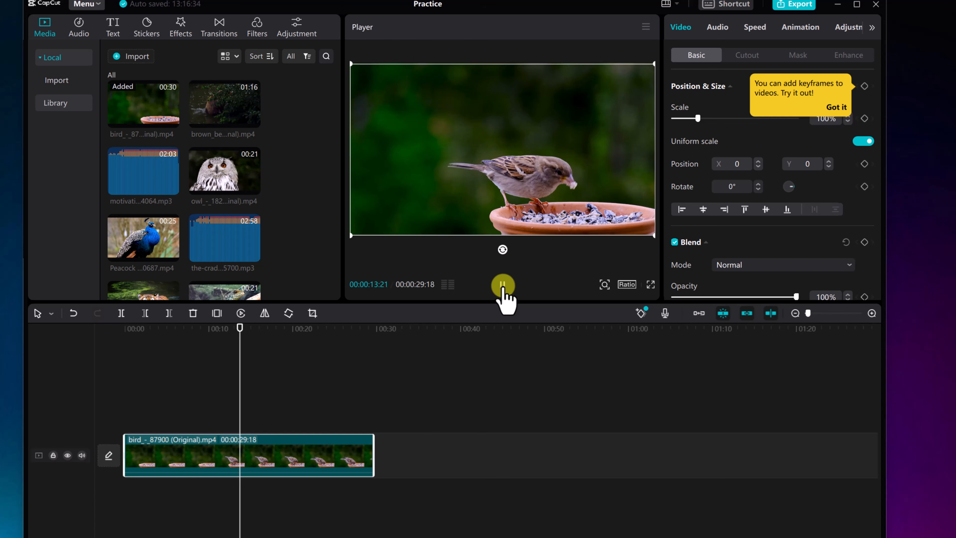
left_click(169, 373)
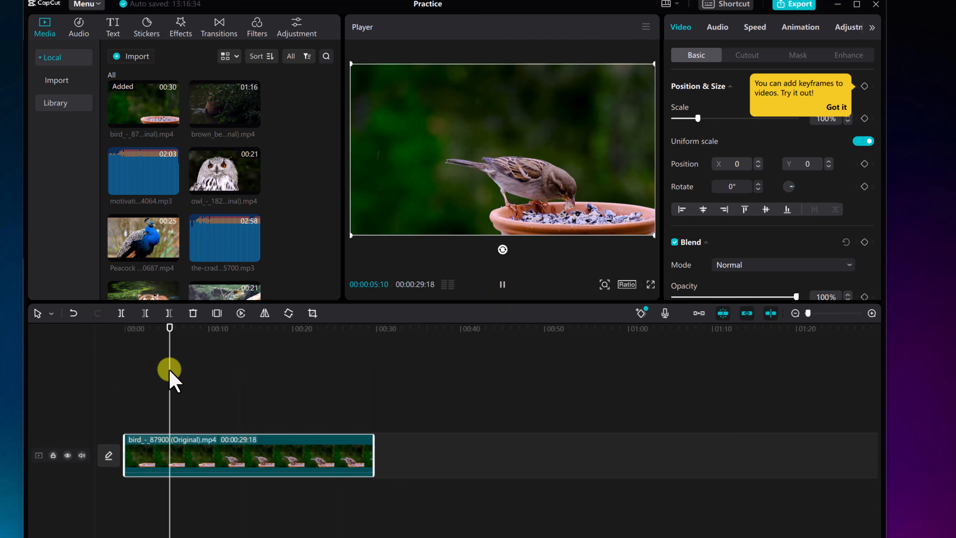
left_click(145, 350)
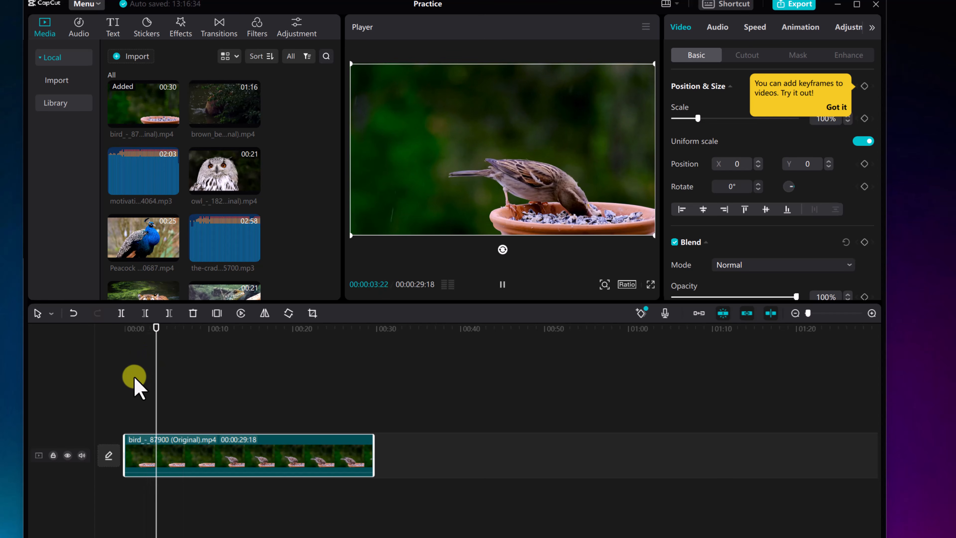
key("space")
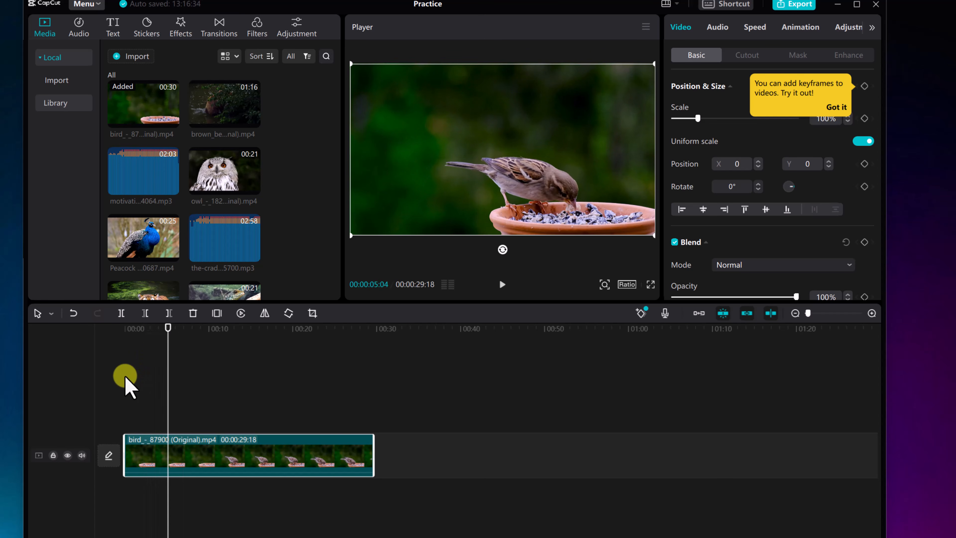
left_click(128, 377)
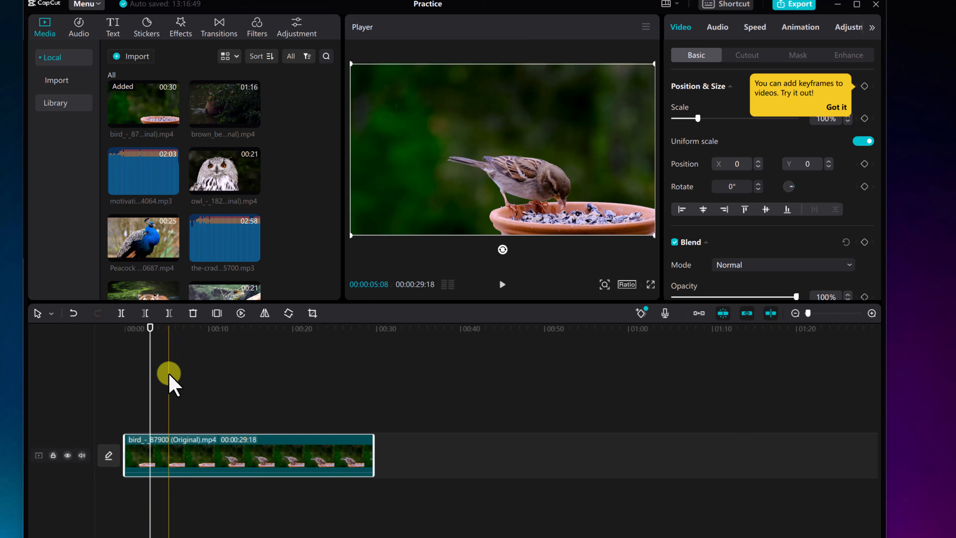
- Trim the start of the bird clip to the playhead at about 3 seconds and turn on the main track magnet
mouse_move(151, 340)
left_mouse_down()
mouse_move(305, 346)
mouse_move(126, 352)
mouse_move(151, 355)
left_mouse_up()
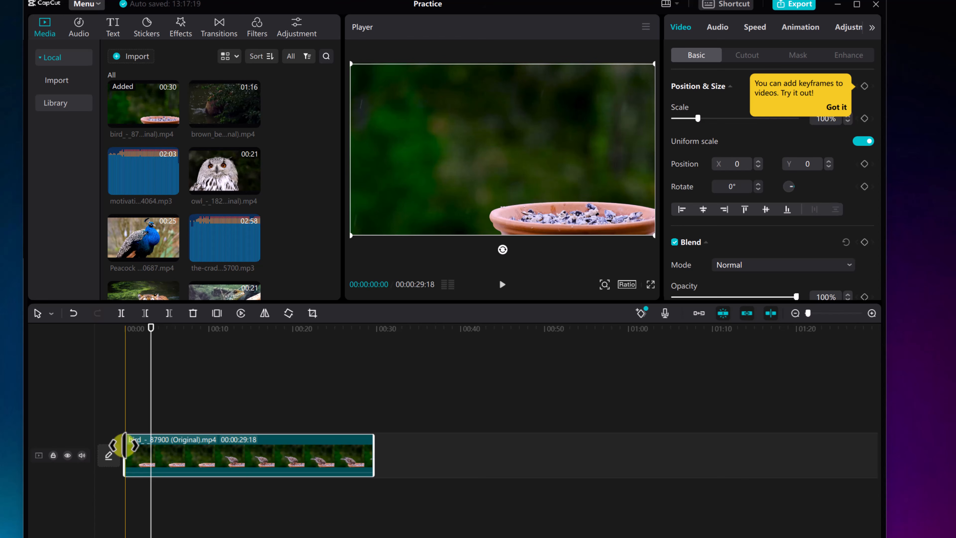
left_click_drag(127, 446, 150, 448)
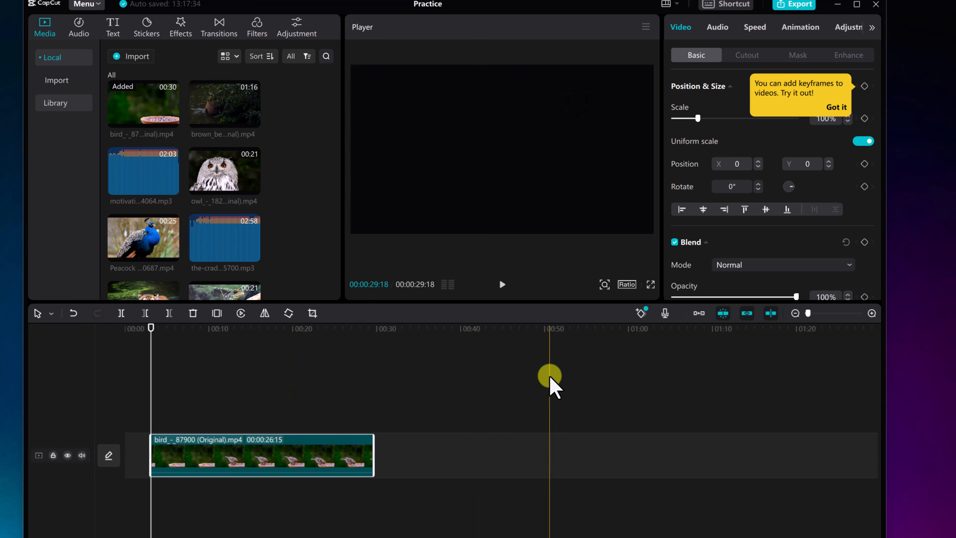
left_click(699, 313)
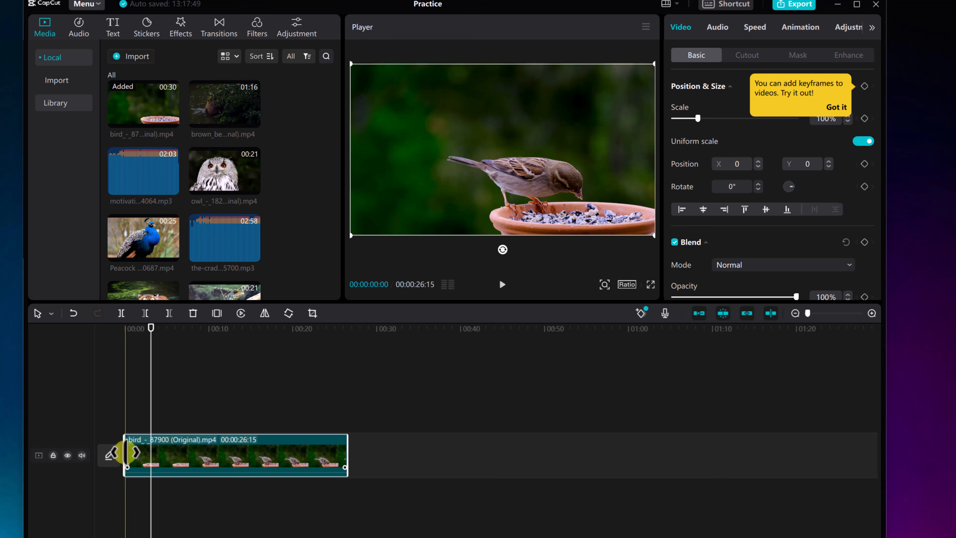
- Practise trimming both ends of the bird clip to about 11 seconds and extend them back to a length of about 29 seconds
left_click_drag(125, 452, 85, 458)
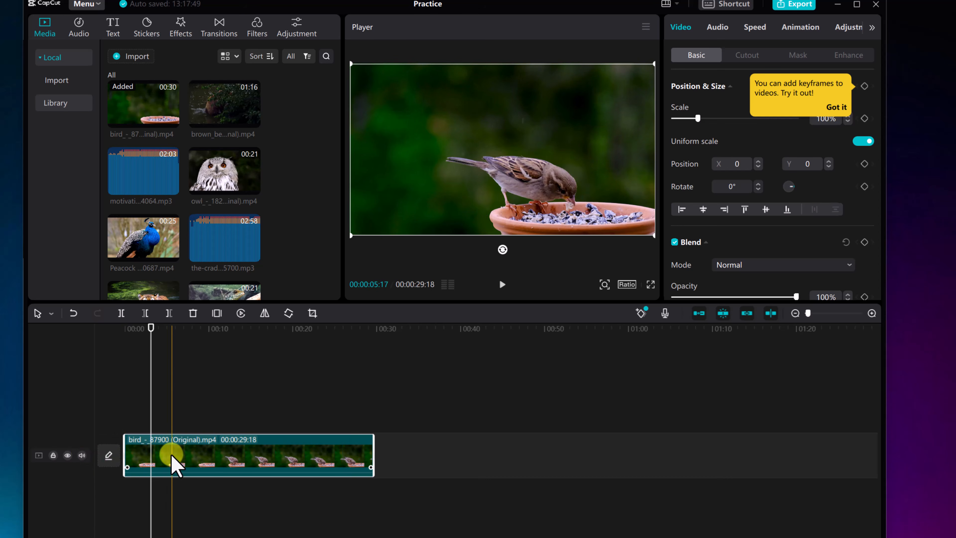
left_click_drag(372, 450, 274, 454)
left_click_drag(123, 452, 191, 452)
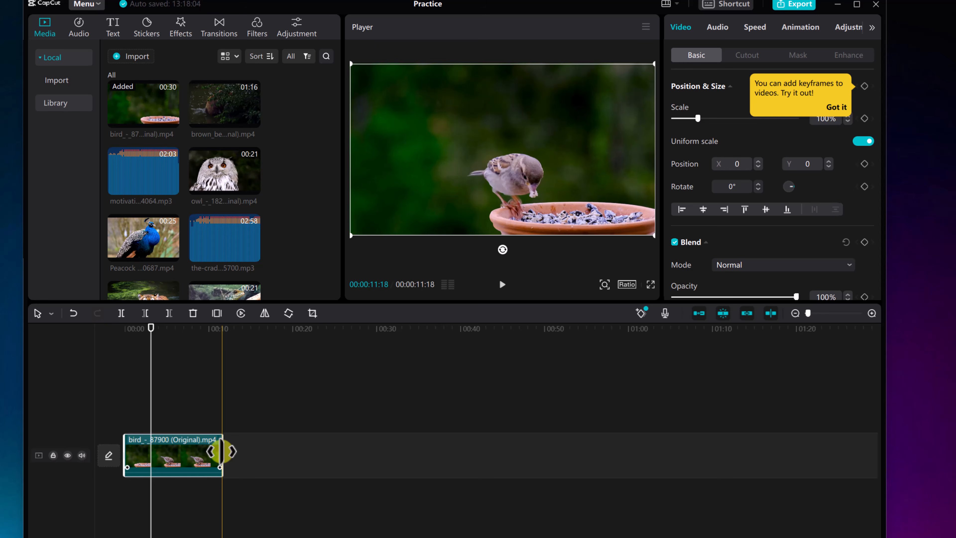
left_click_drag(221, 451, 309, 453)
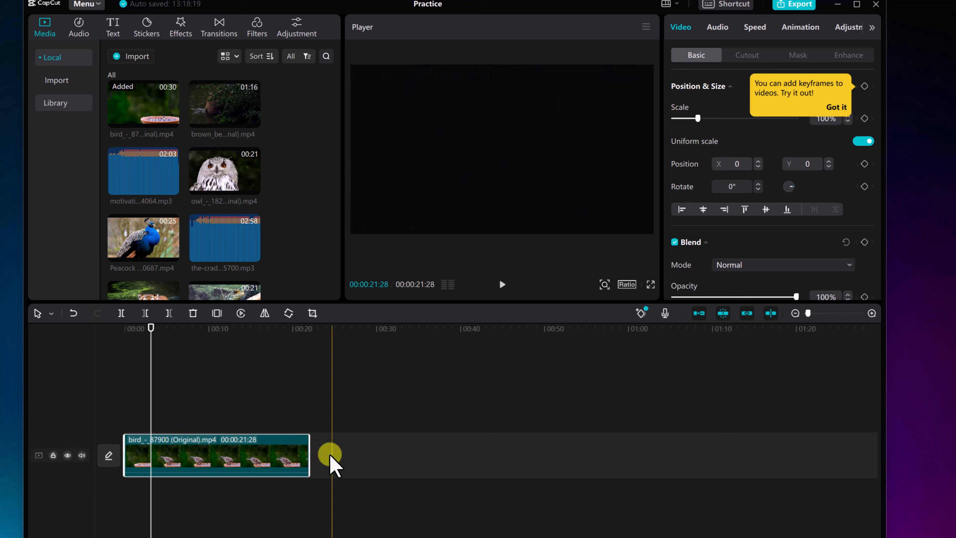
left_click_drag(123, 453, 66, 454)
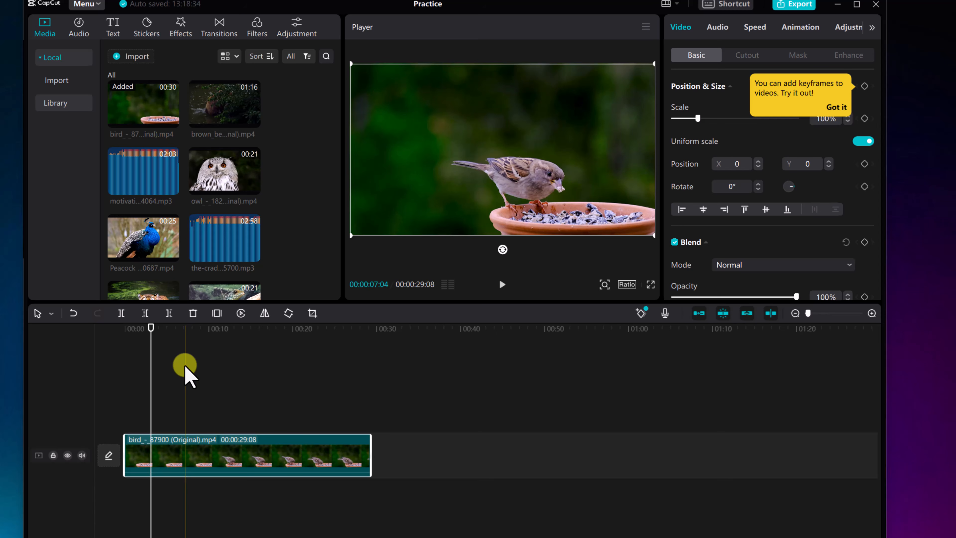
- Split the bird clip at the playhead position 00:00:12:22
left_click_drag(153, 329, 232, 349)
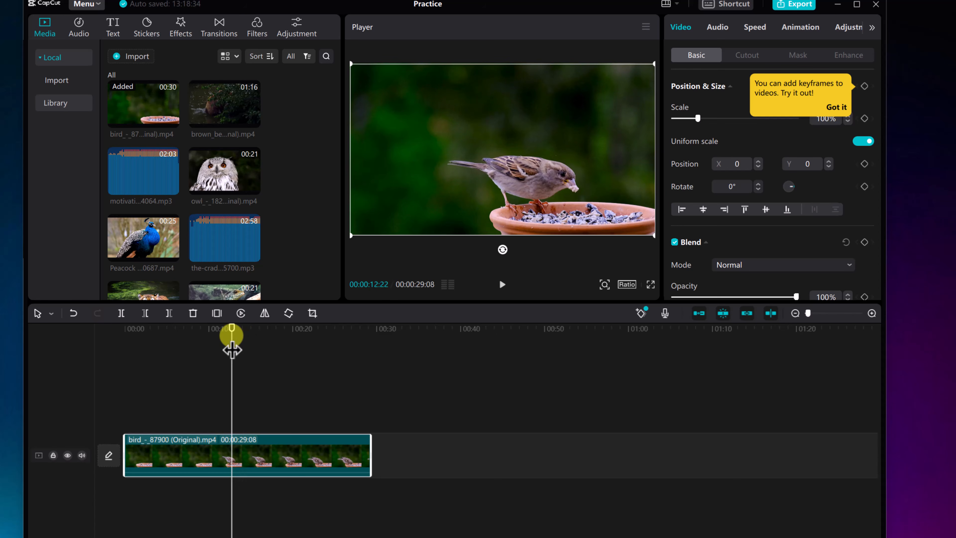
left_click(122, 313)
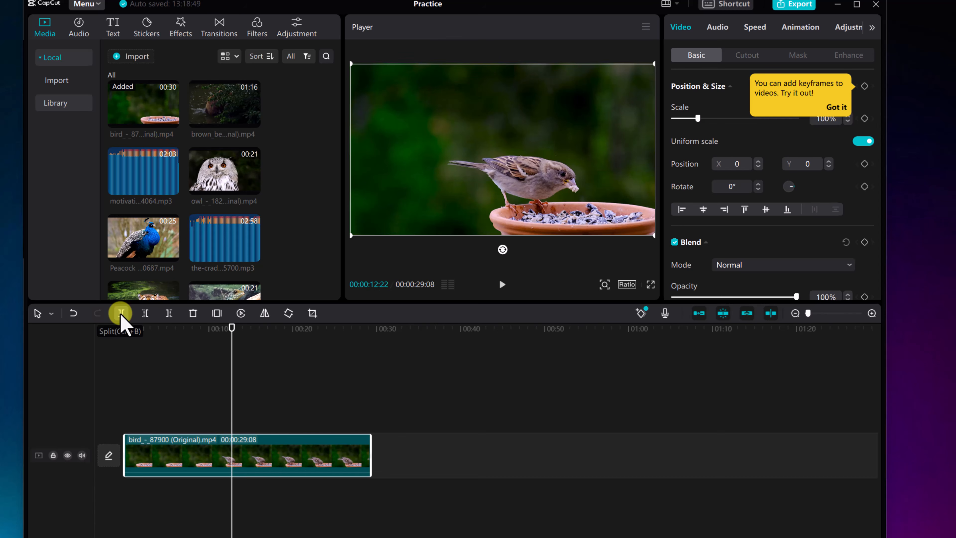
left_click(121, 313)
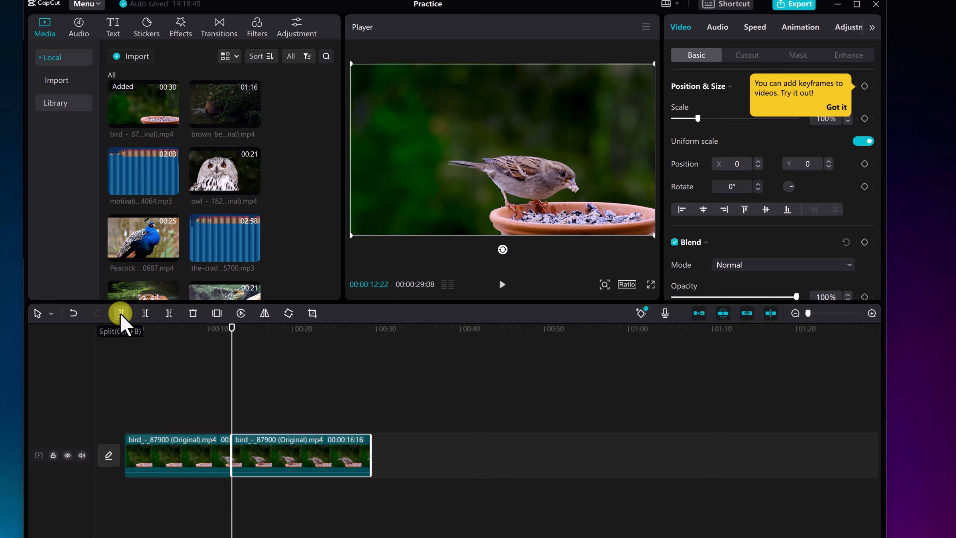
- With the main track magnet off, move the second bird segment to leave a gap of about 2 seconds and play across it
left_click_drag(274, 455, 313, 460)
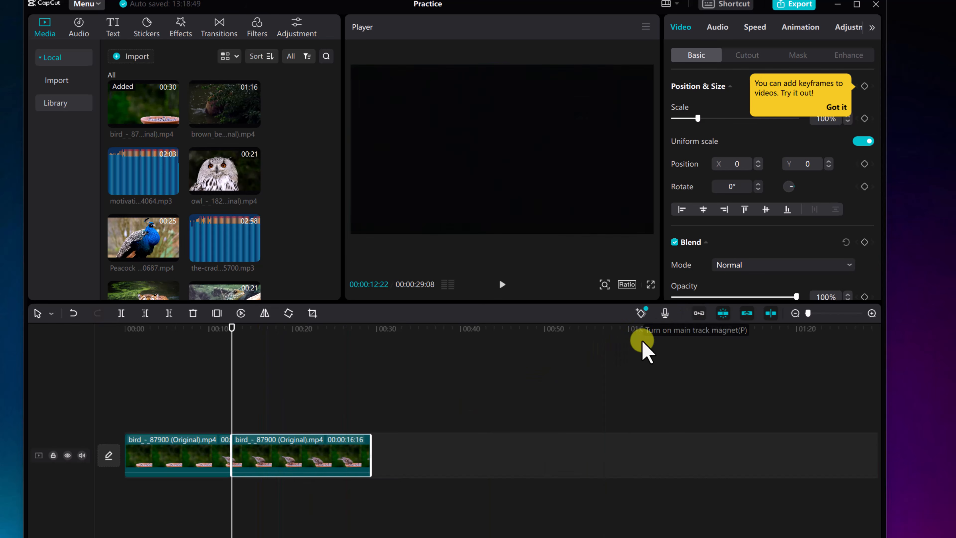
left_click_drag(280, 464, 325, 463)
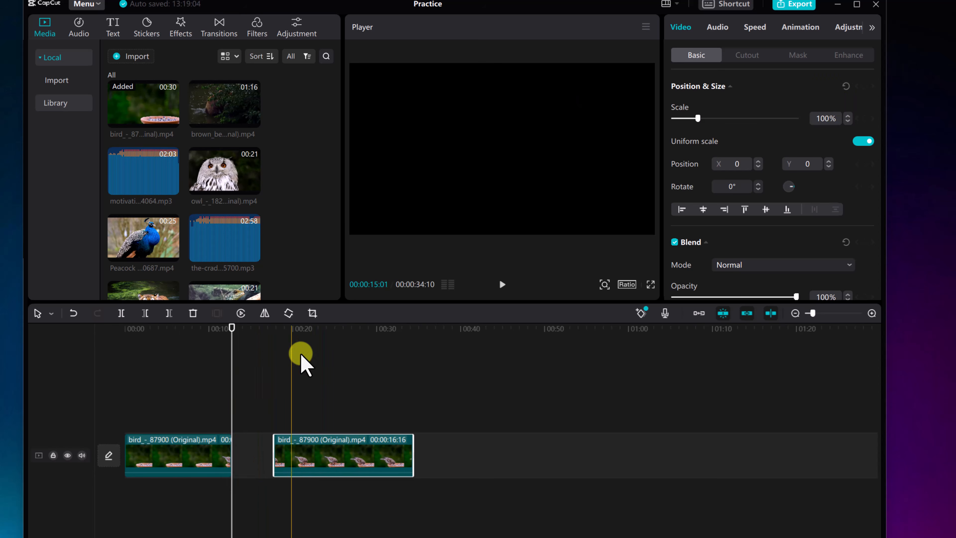
left_click_drag(301, 452, 275, 445)
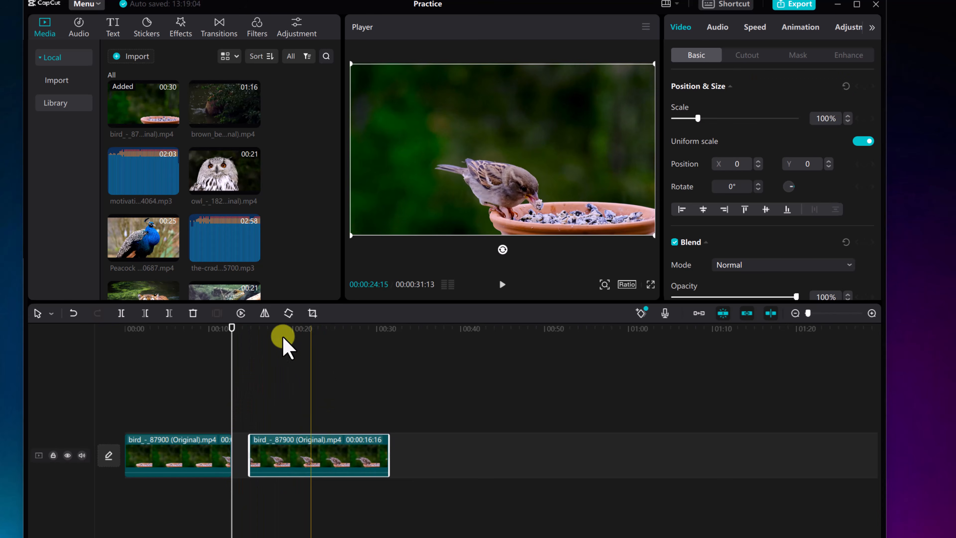
left_click_drag(234, 326, 225, 327)
key("space")
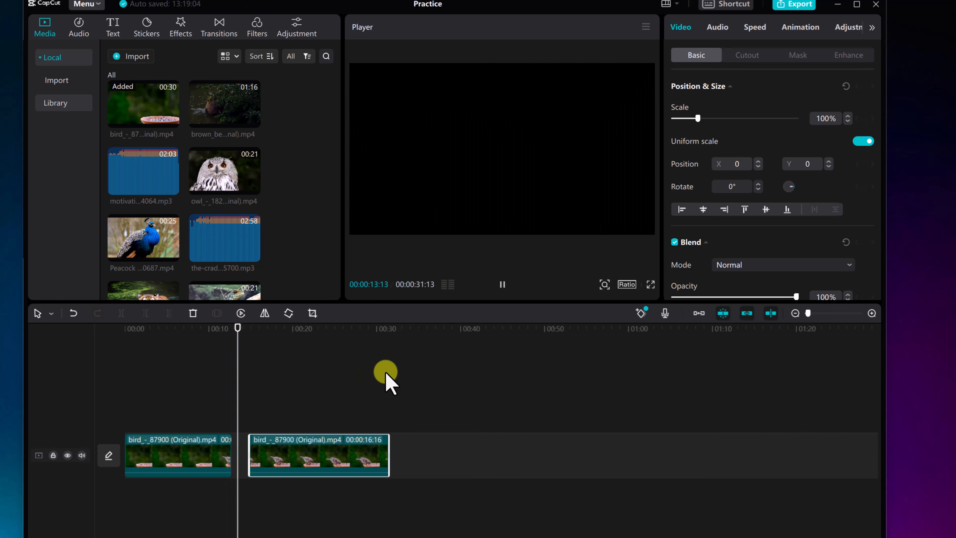
- Stop playback and move the second bird segment back against the end of the first
key("space")
mouse_move(280, 458)
left_mouse_down()
mouse_move(299, 459)
mouse_move(288, 462)
left_mouse_up()
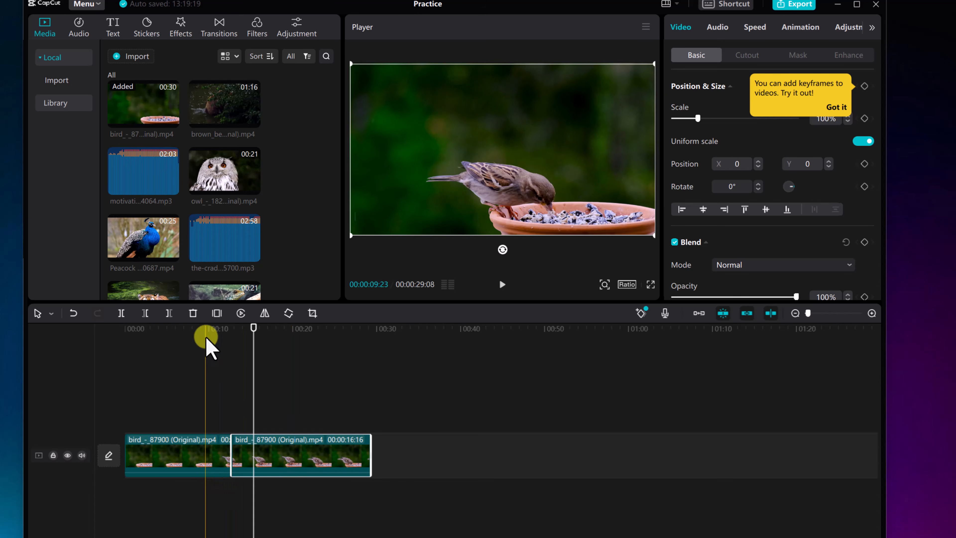
- Delete the second bird segment and extend the end of the first to a total length of 00:00:14:08
left_click(192, 314)
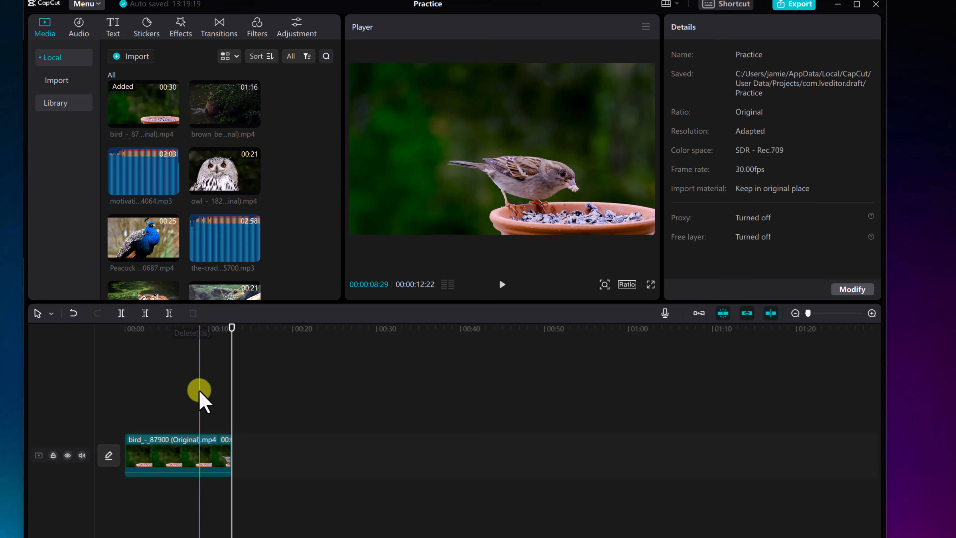
mouse_move(232, 458)
left_mouse_down()
mouse_move(283, 458)
mouse_move(245, 459)
left_mouse_up()
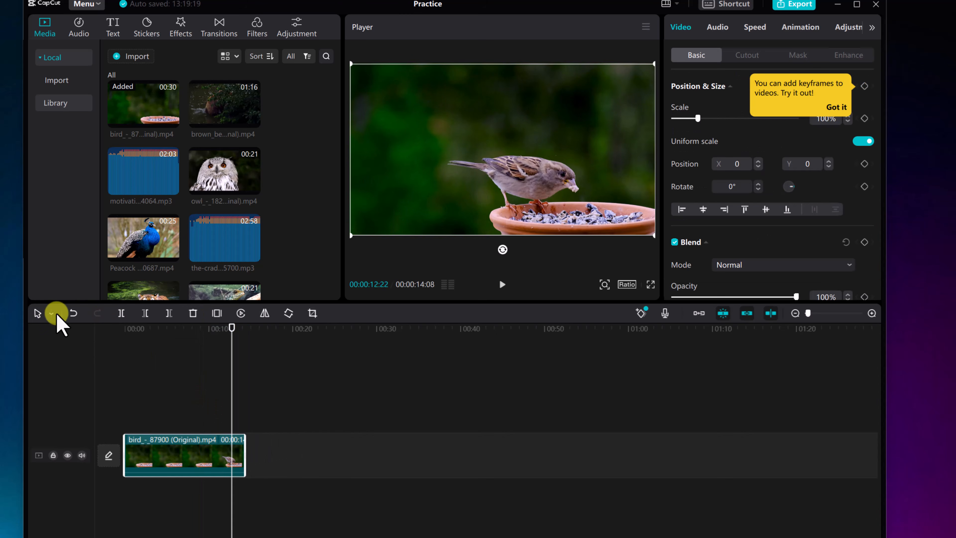
- Undo the clip extension, the deletion and the gap moves, leaving the two bird segments side by side
left_click(73, 314)
left_click(73, 313)
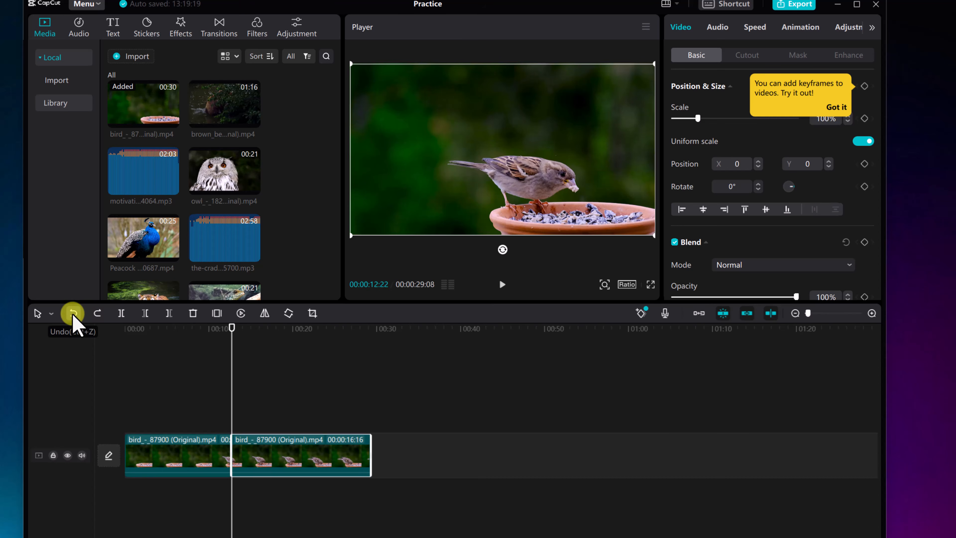
left_click(74, 313)
left_click(73, 313)
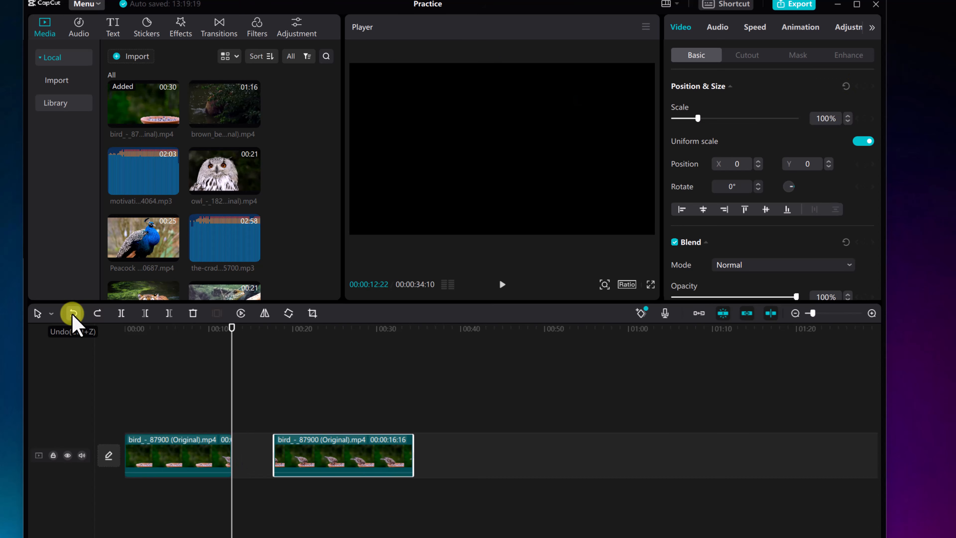
left_click(73, 313)
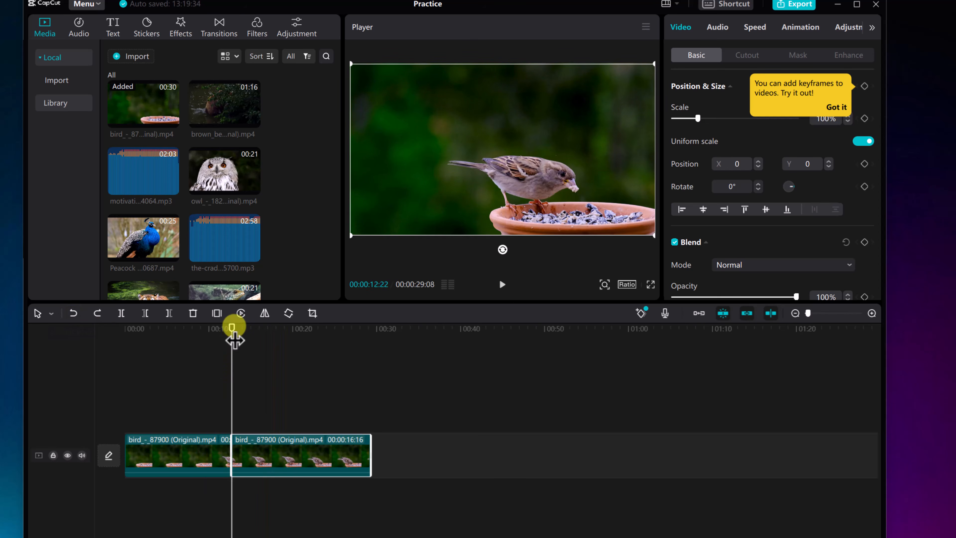
- Split the first bird segment at 00:00:08:04 and move the resulting middle piece to the end of the main track
left_click_drag(232, 326, 179, 326)
left_click(121, 313)
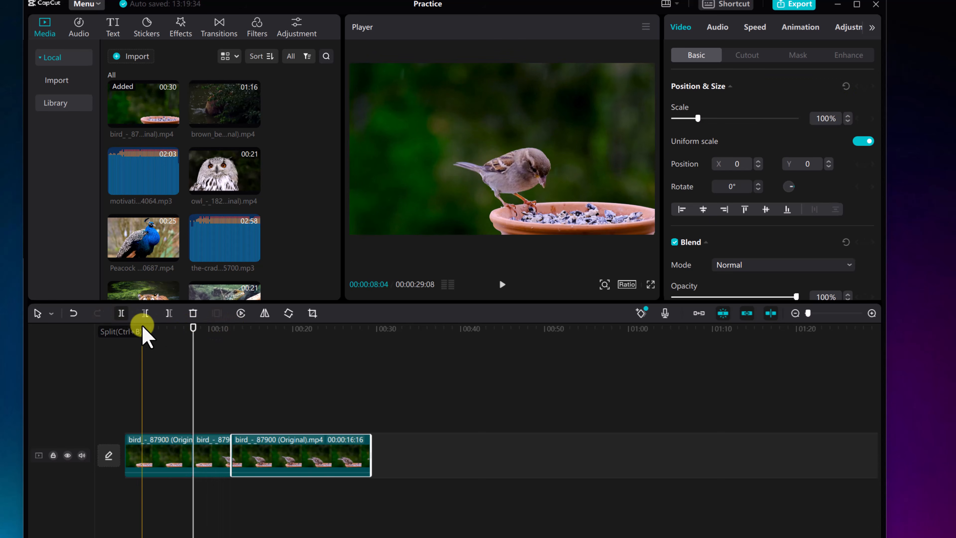
left_click_drag(215, 454, 220, 412)
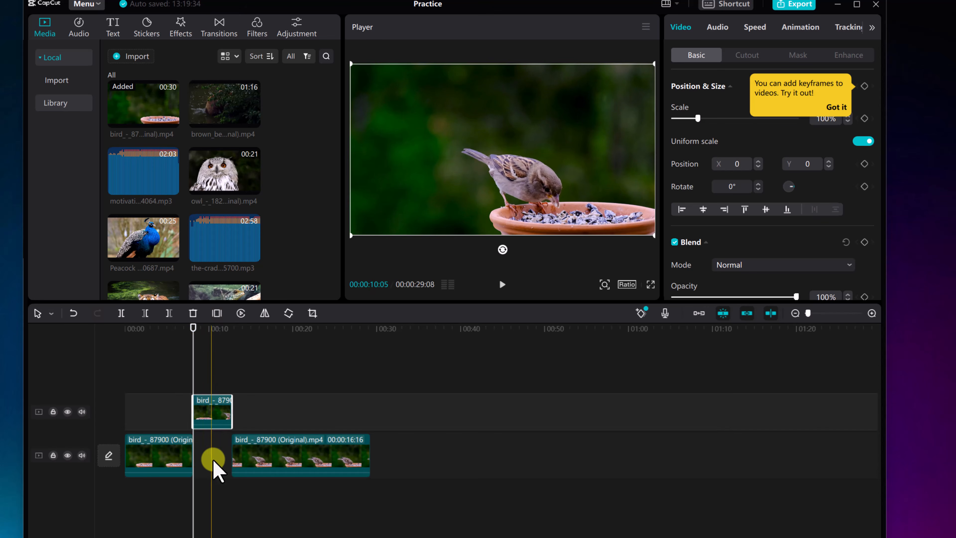
left_click_drag(205, 406, 391, 450)
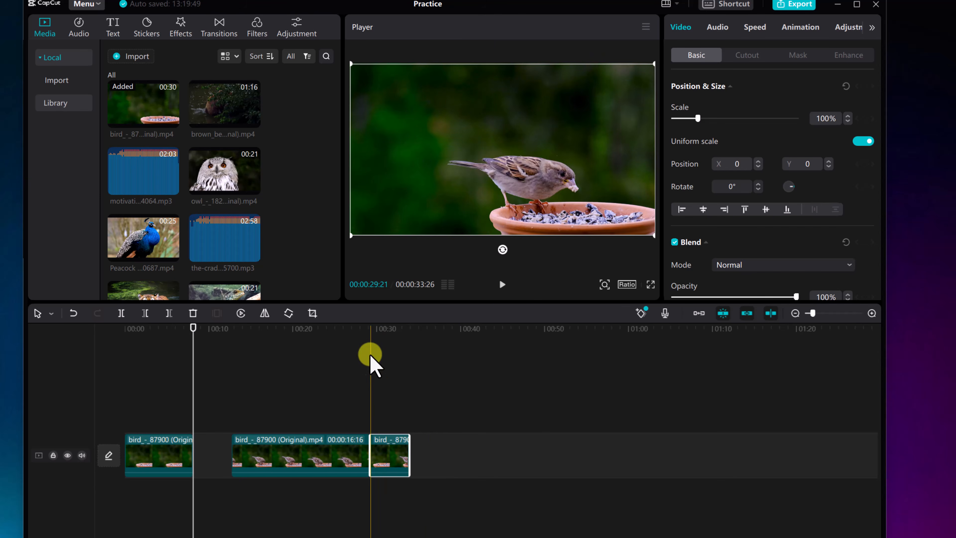
- Play across the cut into the relocated last bird segment, starting from about 28 seconds
left_click(365, 328)
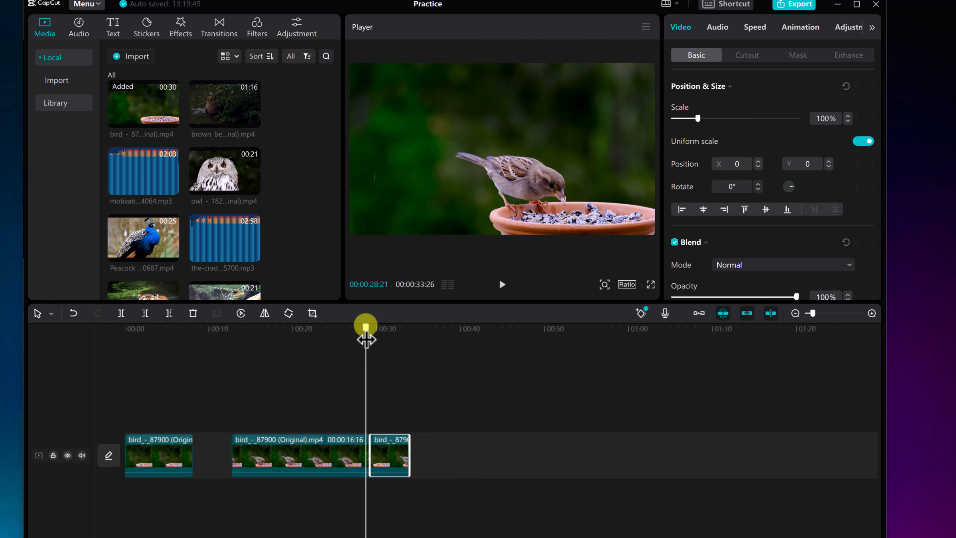
mouse_move(366, 328)
left_mouse_down()
mouse_move(380, 324)
mouse_move(362, 327)
left_mouse_up()
key("space")
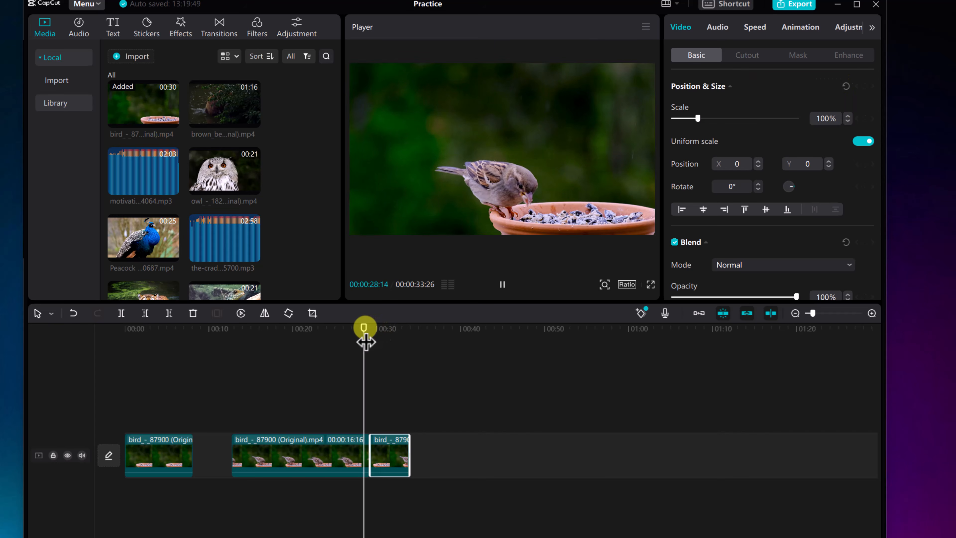
key("space")
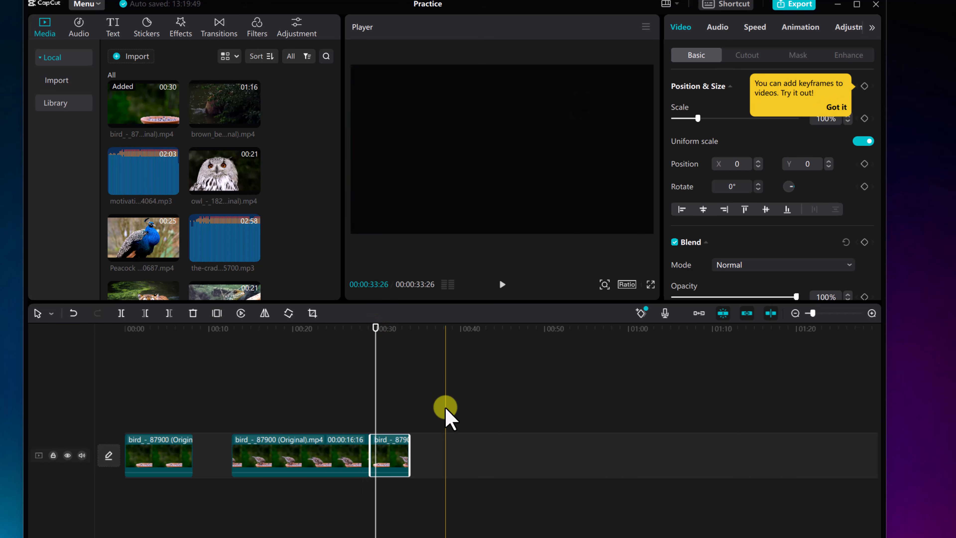
- Split the long bird segment at 00:00:21:27 and place its second part right after the first segment on the main track
left_click_drag(377, 340, 309, 342)
left_click(120, 313)
left_click_drag(328, 456, 200, 454)
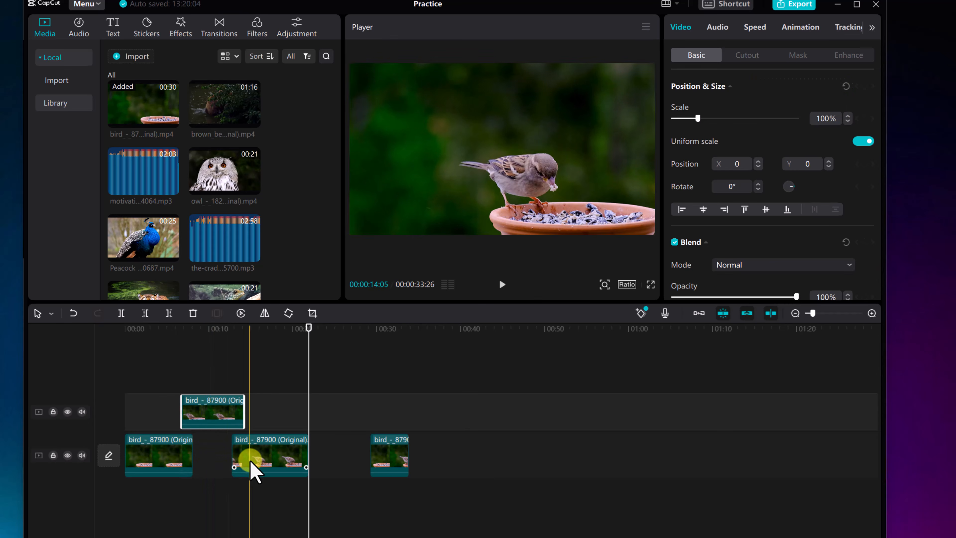
left_click_drag(250, 471, 278, 459)
left_click_drag(230, 422, 236, 460)
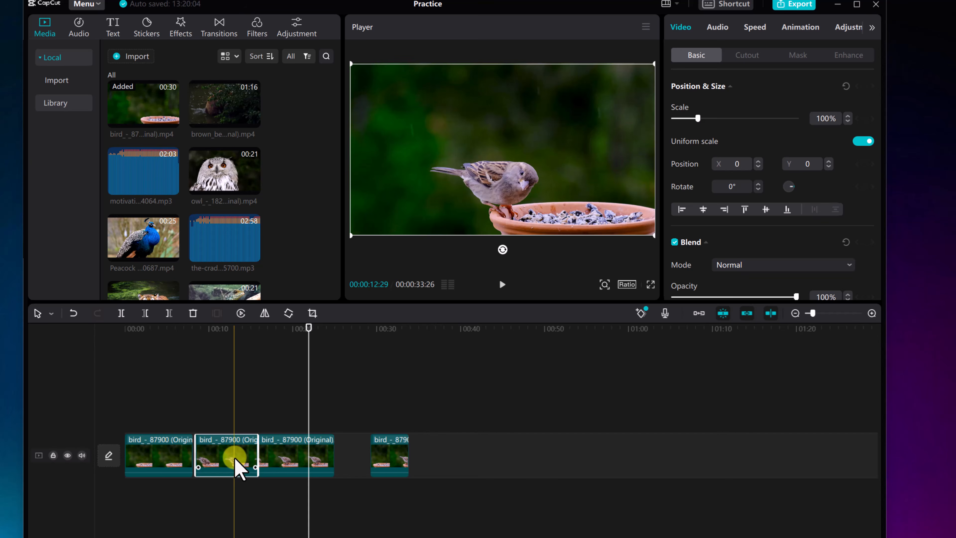
- Move the last bird segment about 2 seconds earlier and shift the last three segments together slightly later
left_click_drag(392, 451, 224, 453)
left_click(406, 456)
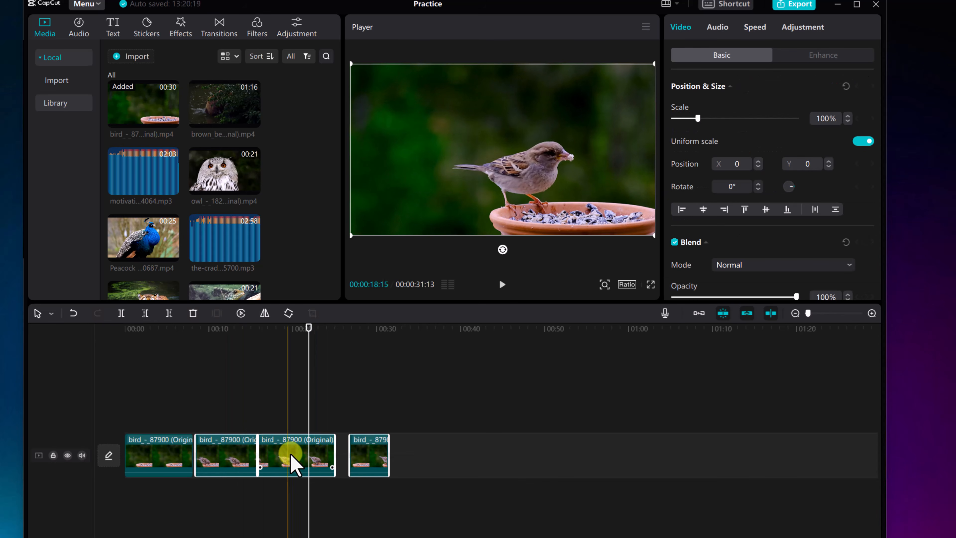
left_click_drag(231, 460, 285, 458)
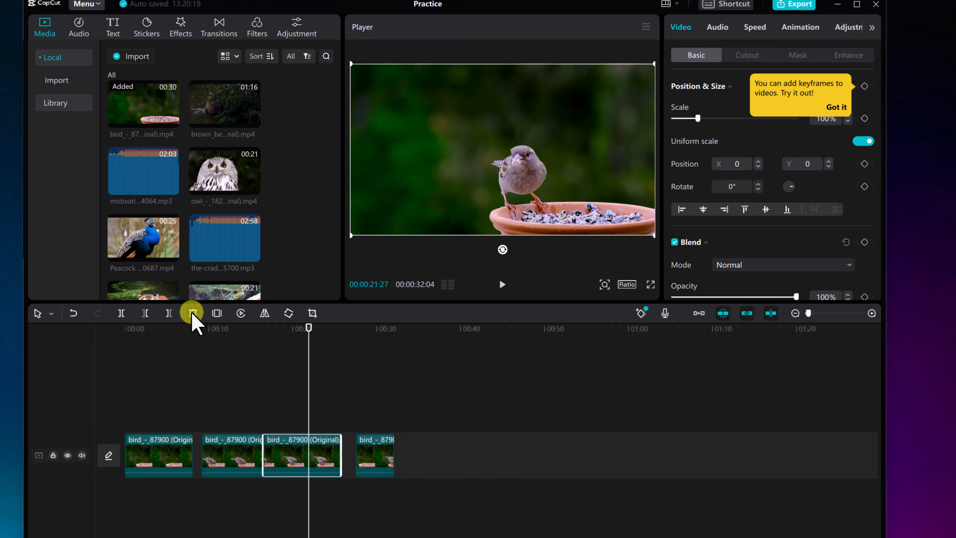
- Delete the third bird segment, close the gaps with the main track magnet, and try moving the last segment away
left_click(193, 313)
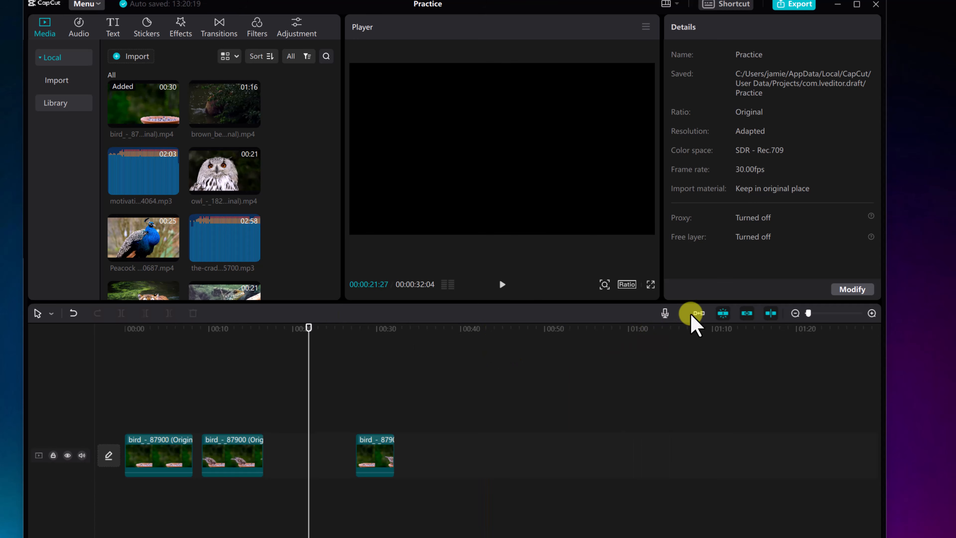
left_click(699, 313)
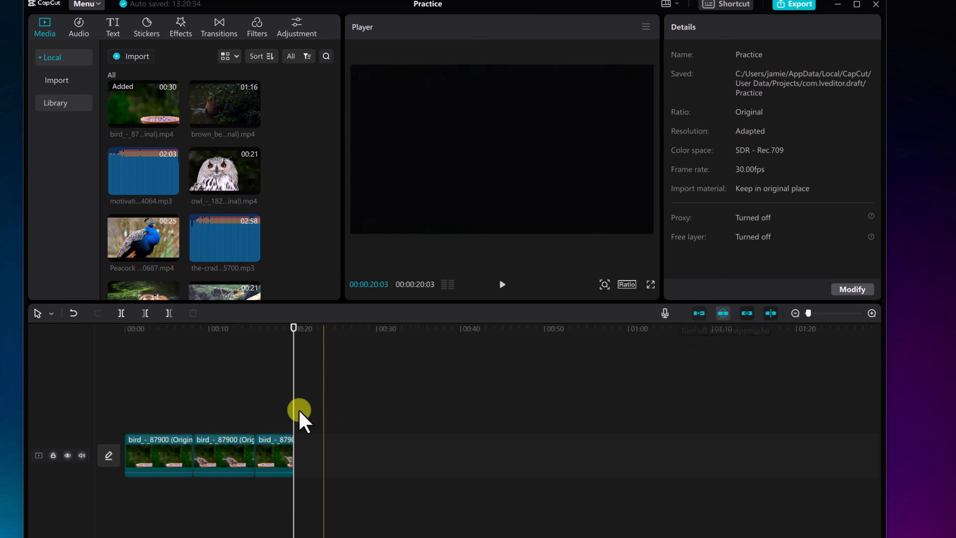
left_click_drag(273, 445, 294, 438)
- Turn off auto snapping and the main track magnet, and move the last bird segment about half a second later
left_click(723, 314)
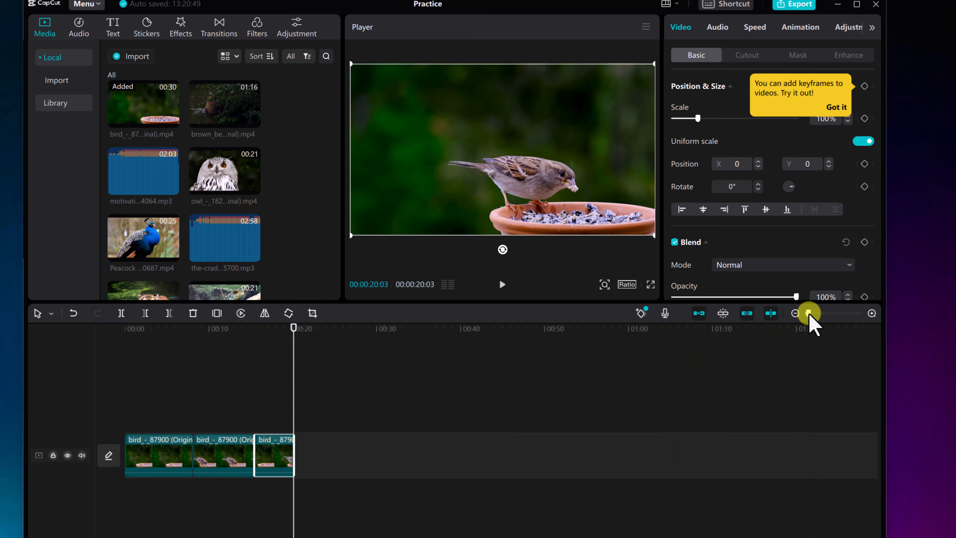
left_click_drag(810, 315, 812, 313)
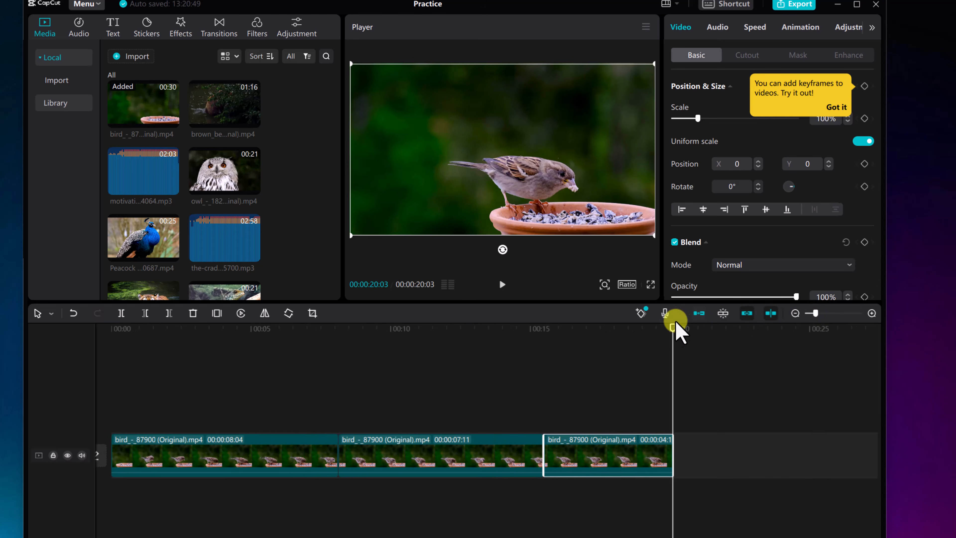
left_click_drag(673, 339, 591, 337)
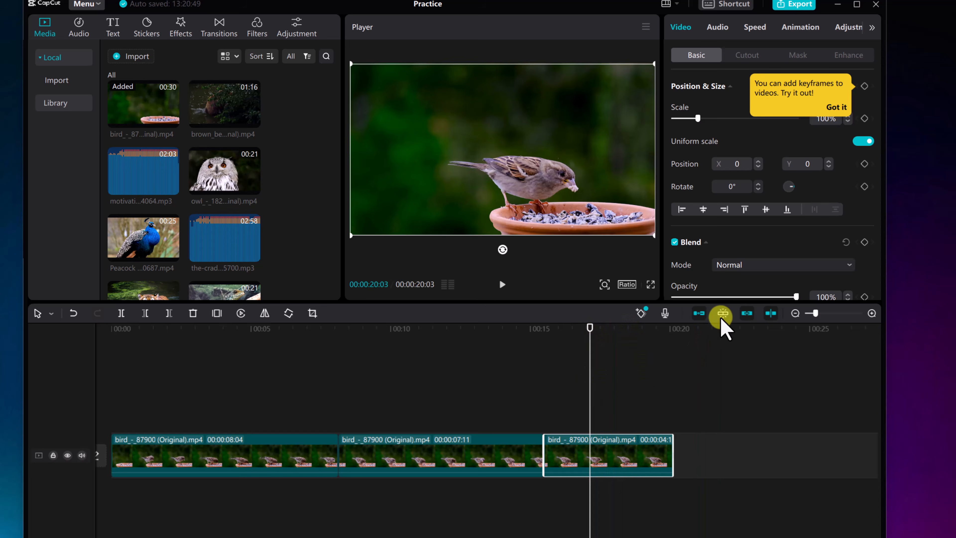
mouse_move(571, 432)
left_mouse_down()
mouse_move(562, 443)
mouse_move(580, 445)
mouse_move(527, 455)
mouse_move(619, 448)
mouse_move(547, 442)
mouse_move(566, 448)
left_mouse_up()
left_click(699, 313)
left_click_drag(582, 445, 601, 448)
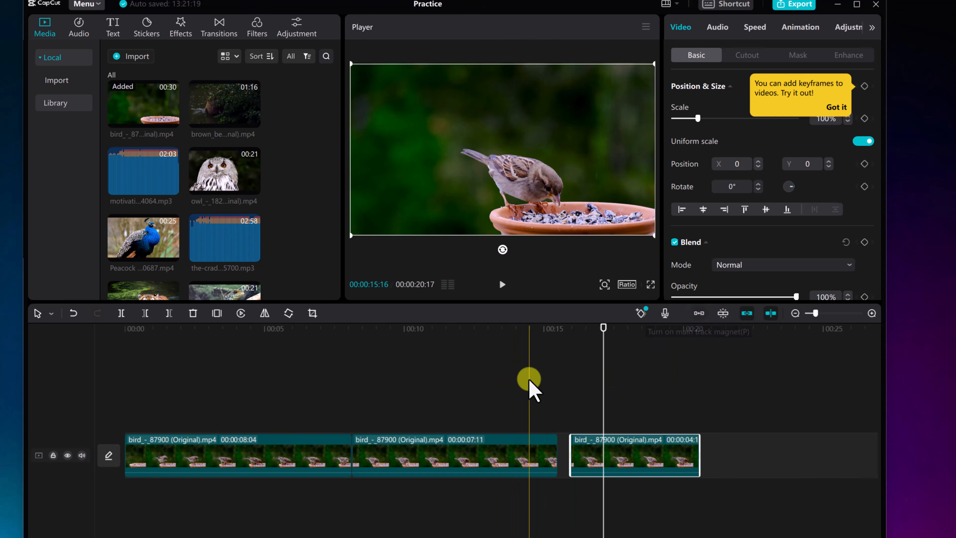
- Delete the last bird segment and place tiger-gd8b5c67c3_1920.jpg right after the remaining bird segments
left_click(593, 446)
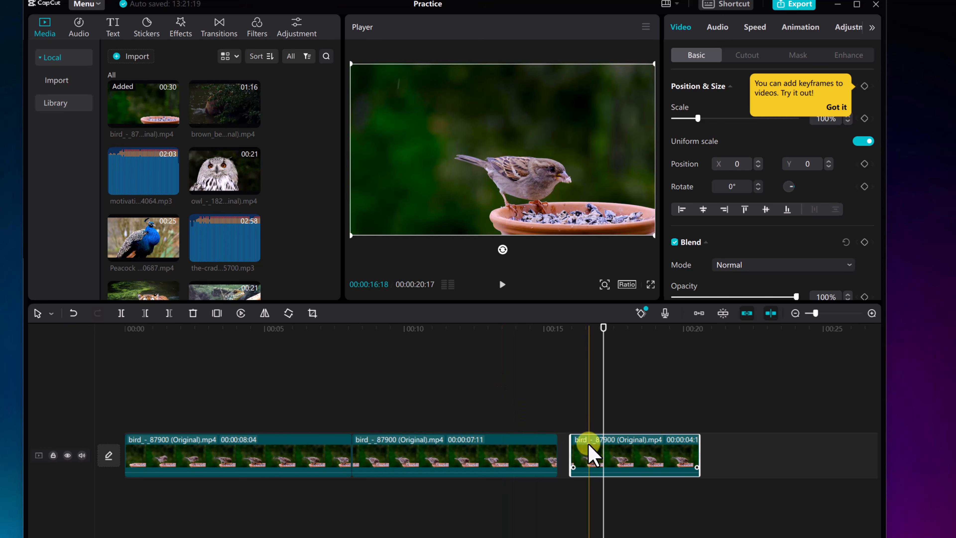
key("Delete")
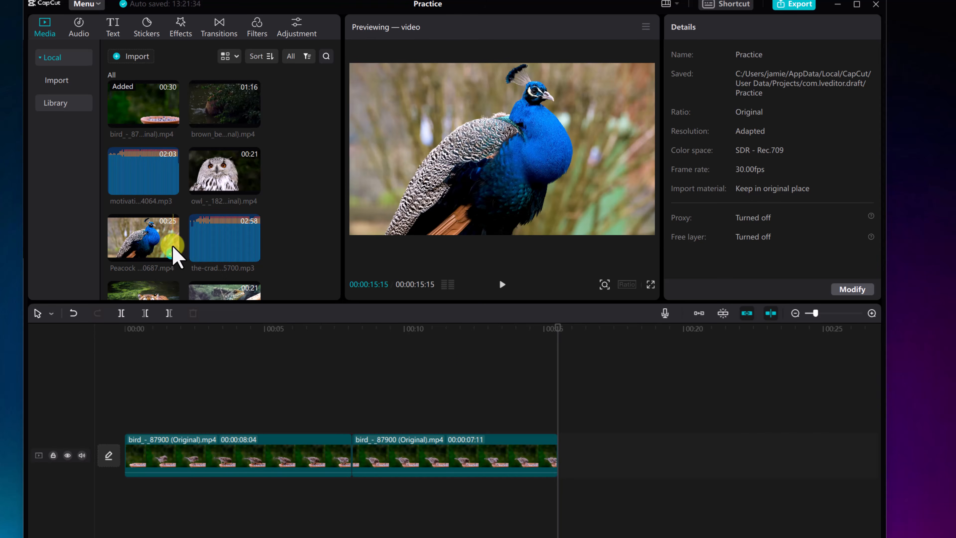
scroll(174, 256, "down", 1)
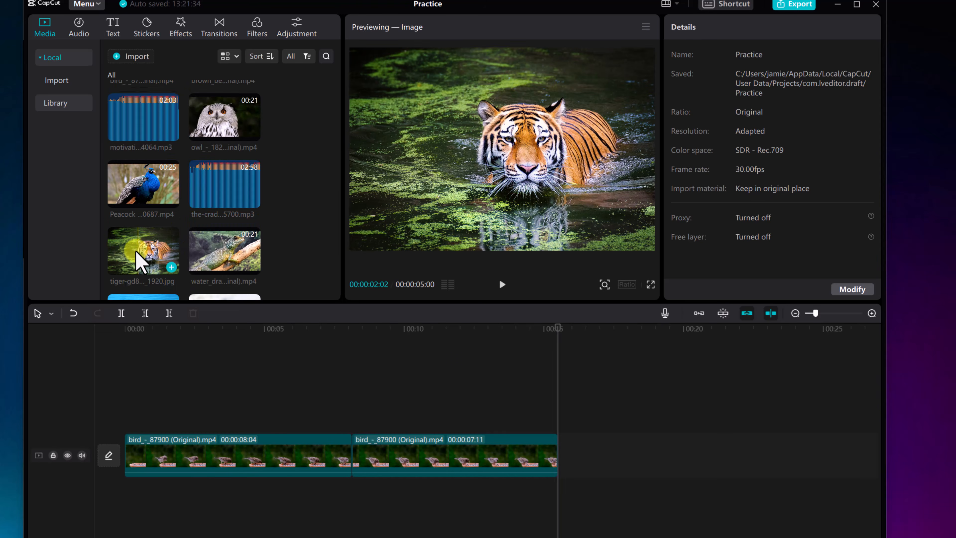
left_click_drag(142, 262, 588, 459)
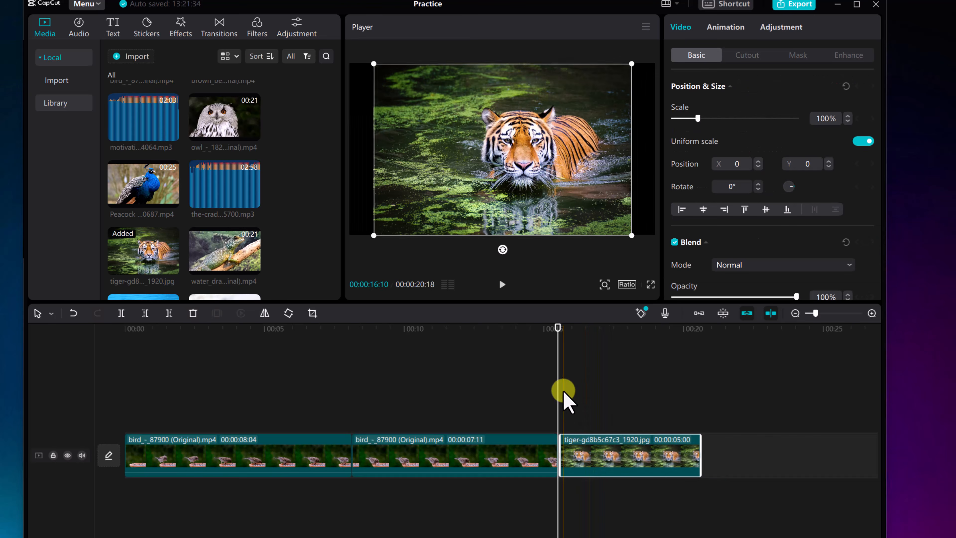
- Play across the cut from the bird segment to the tiger image
left_click_drag(557, 346, 548, 343)
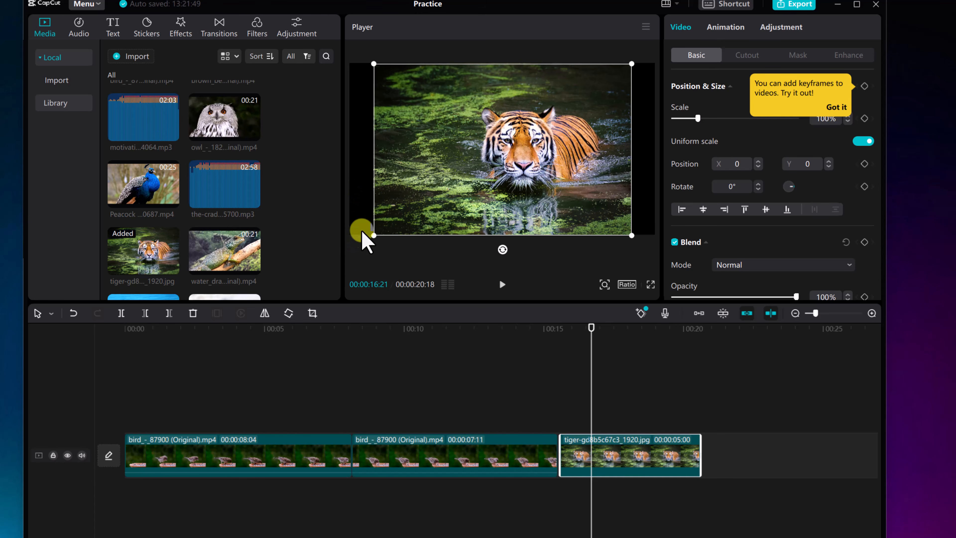
left_click_drag(591, 329, 548, 341)
key("space")
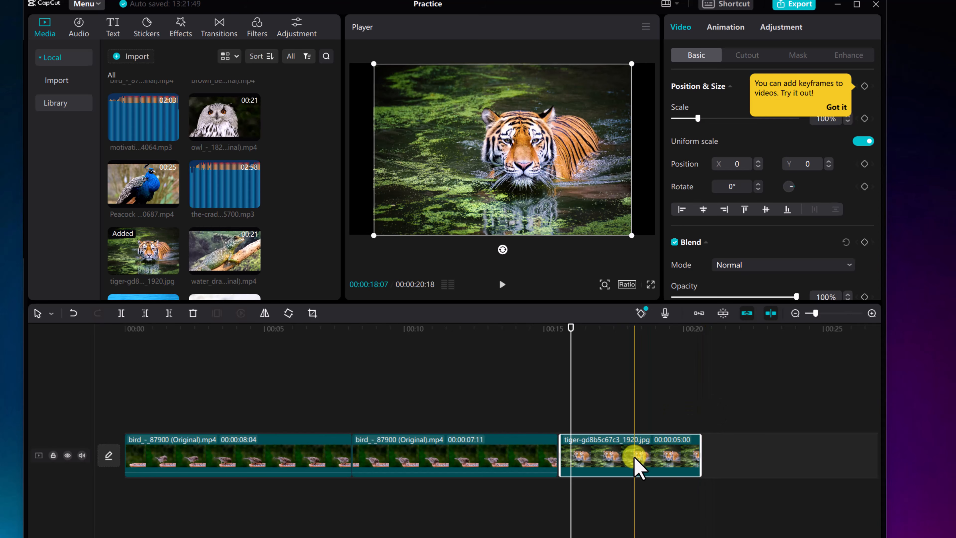
- Try a longer duration for the tiger image and shorten its end to a length of 00:00:06:11
left_click_drag(702, 455, 802, 457)
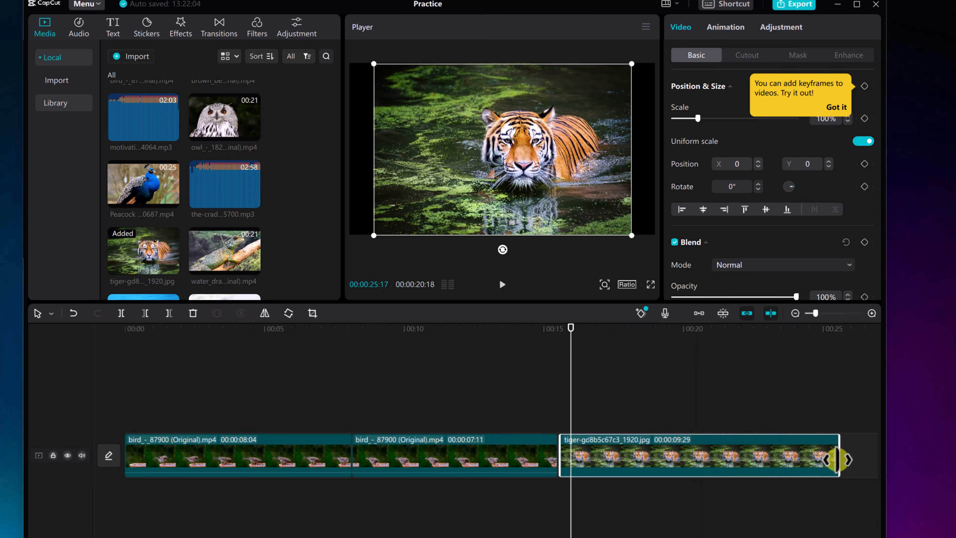
left_click_drag(815, 460, 737, 461)
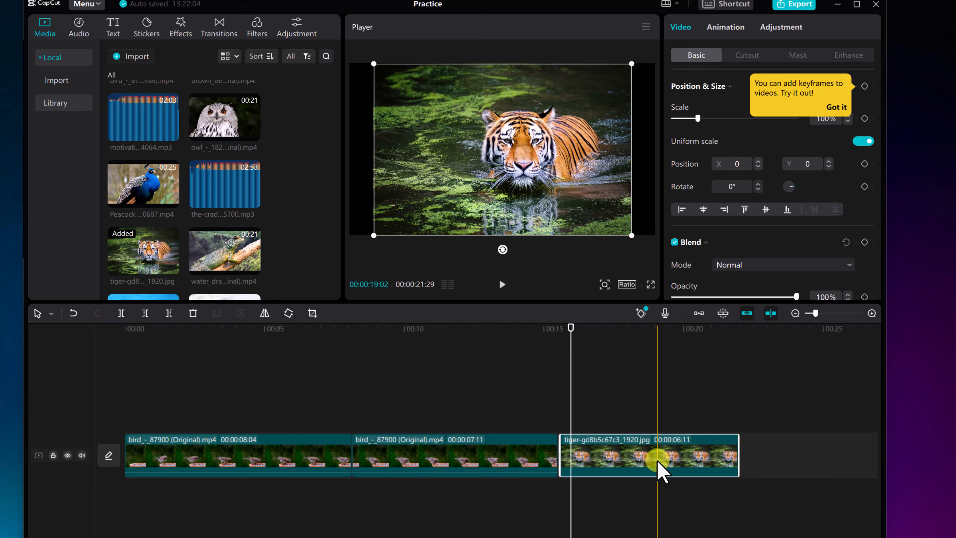
- Open the application settings, examine the default image duration among the Edit options, and save
left_click(86, 7)
left_click(95, 32)
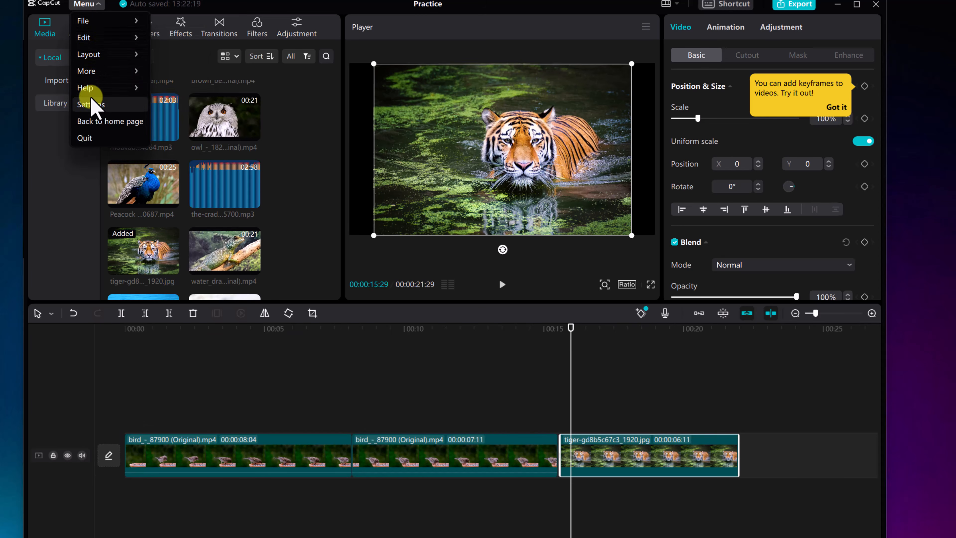
left_click(90, 104)
left_click(489, 229)
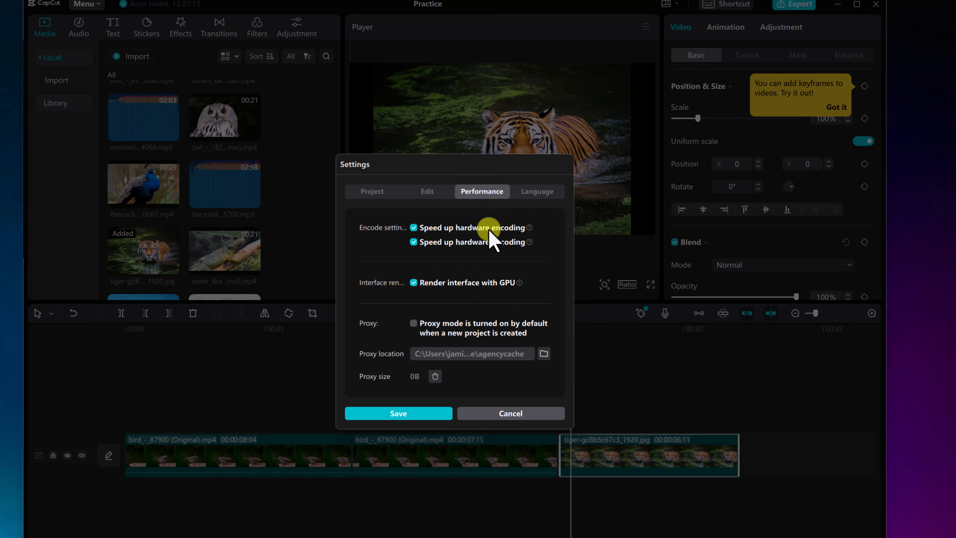
left_click(429, 190)
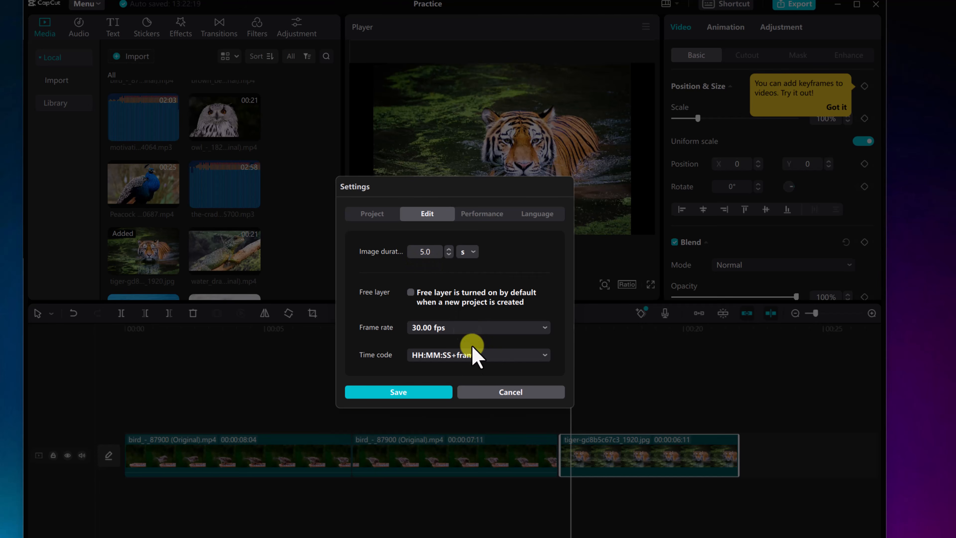
left_click(440, 393)
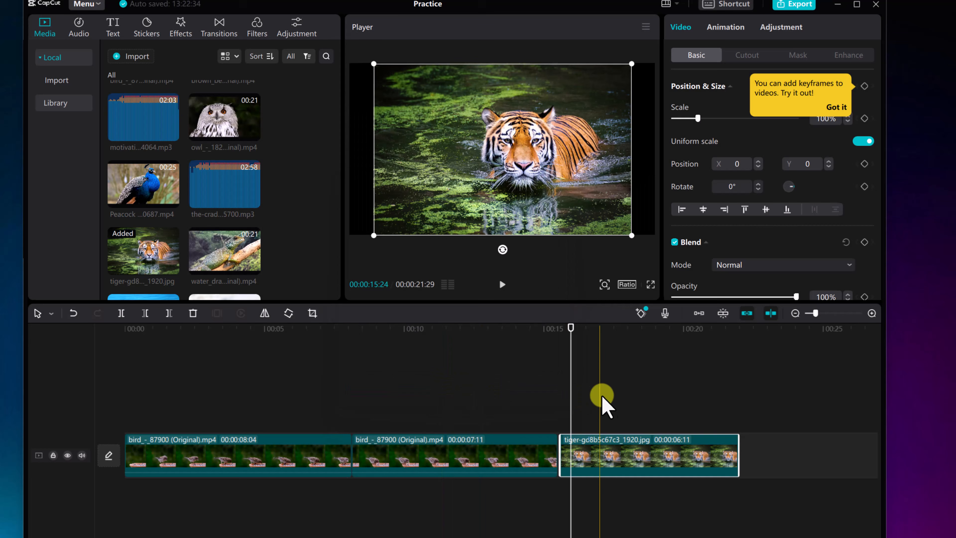
- Extend the start of the tiger image to meet the bird segment, giving it a length of 00:00:06:12
mouse_move(562, 452)
left_mouse_down()
mouse_move(647, 454)
mouse_move(562, 448)
left_mouse_up()
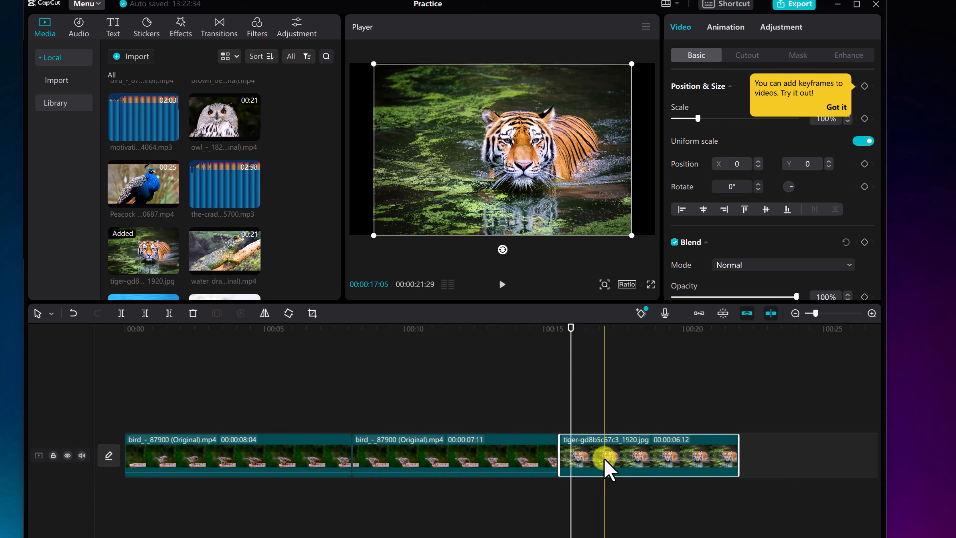
- Move the tiger image away from the second bird segment and bring it back against that segment's end
left_click_drag(609, 450, 747, 452)
left_click(513, 450)
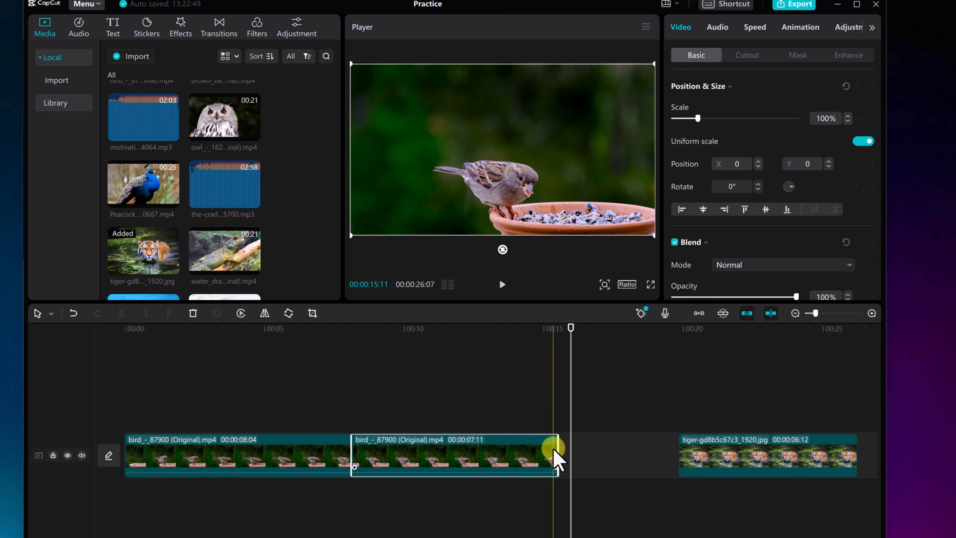
left_click_drag(694, 453, 588, 449)
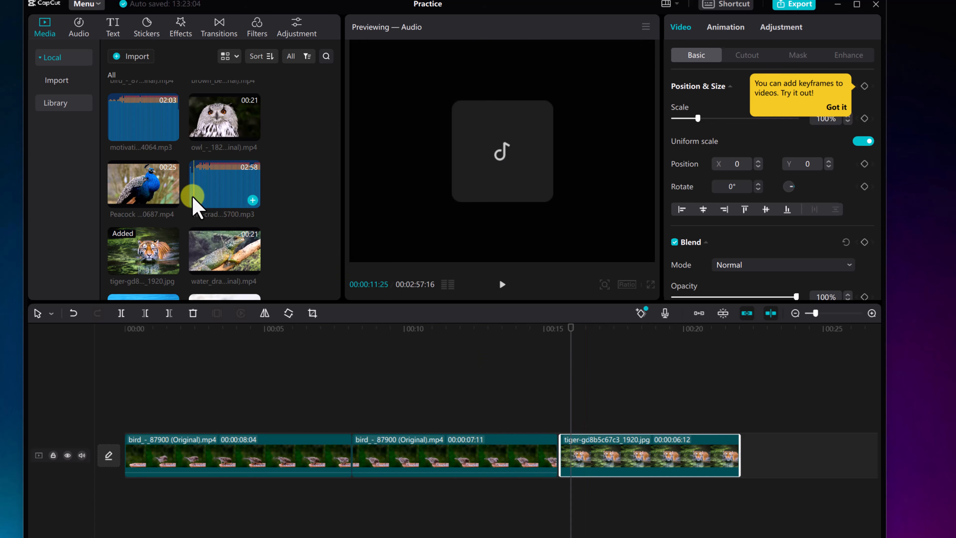
- Add the the-cradle-of-your-soul-15700.mp3 music beneath the video clips, starting at the beginning of the timeline
scroll(195, 200, "down", 2)
scroll(196, 205, "up", 3)
scroll(194, 200, "down", 2)
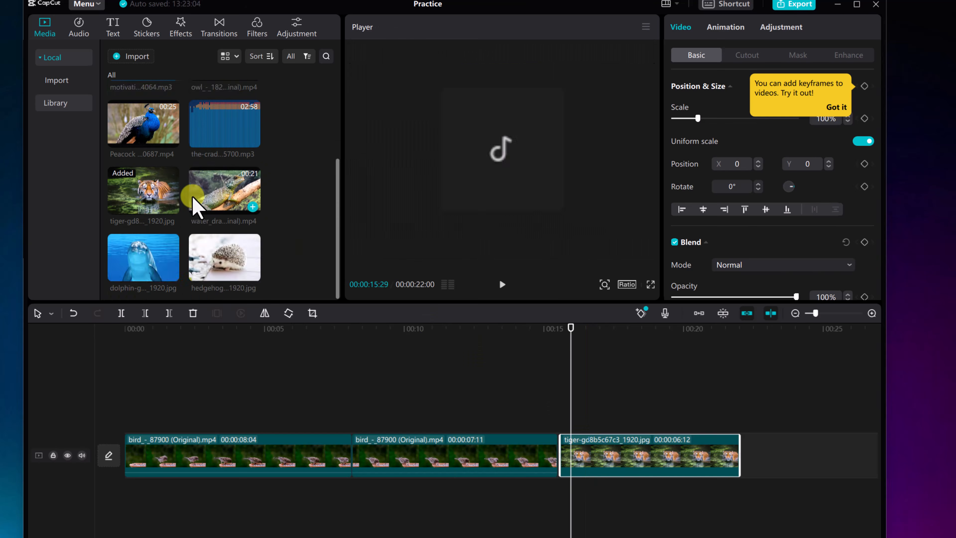
left_click_drag(203, 128, 101, 501)
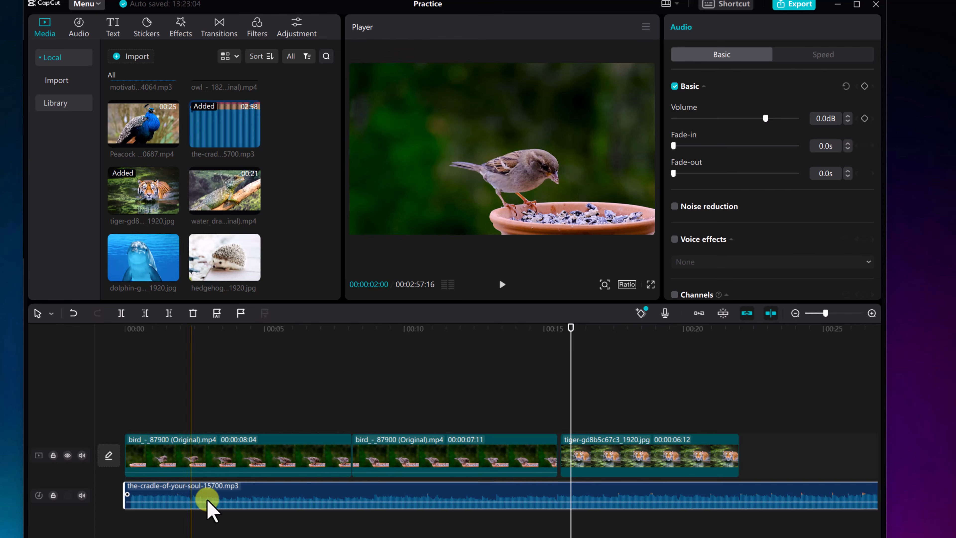
- Play the first bird segment with the music from 00:00:04:05
left_click(242, 329)
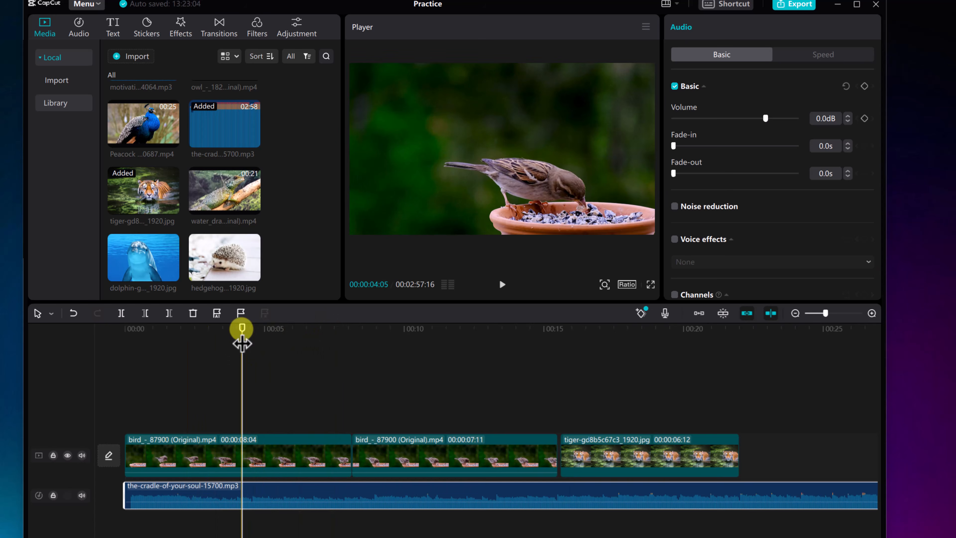
key("space")
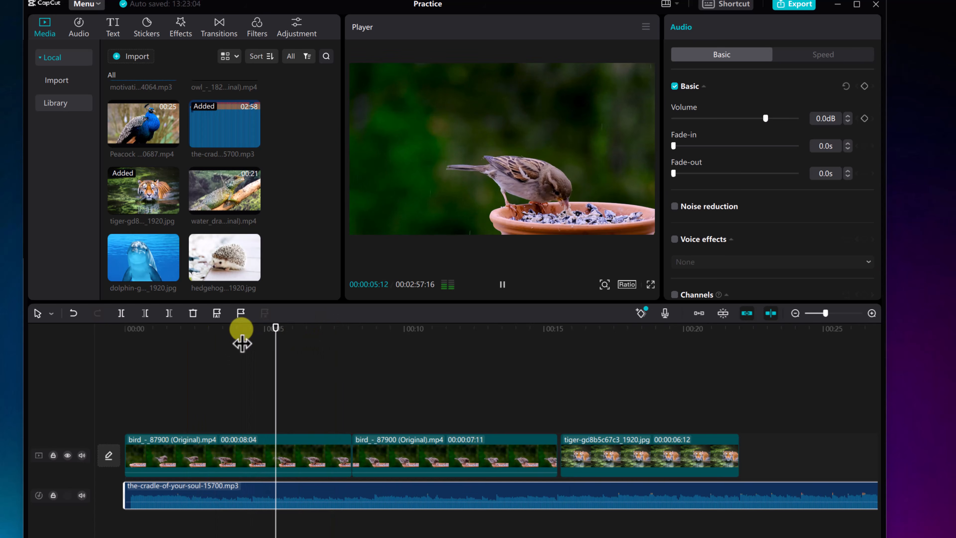
key("space")
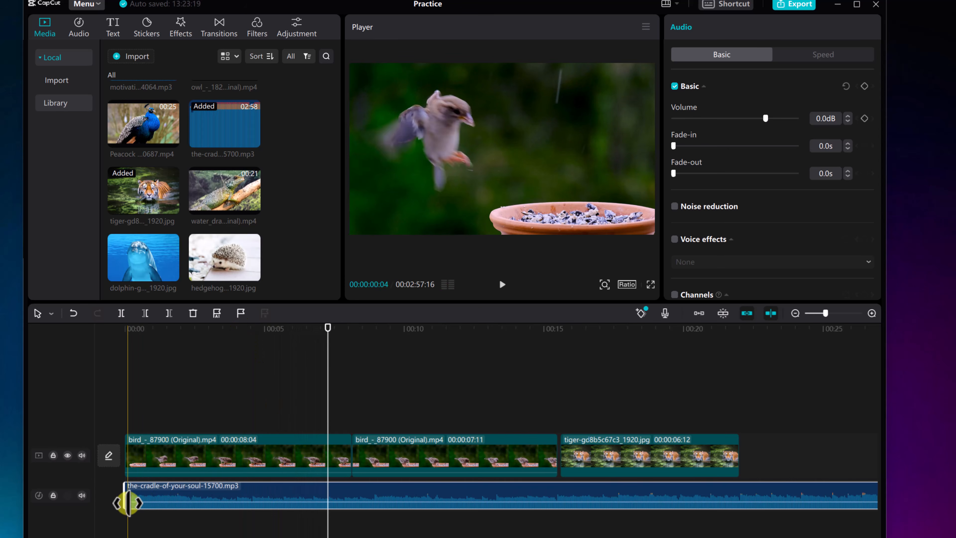
- Trim about 5 seconds off the start of the music and move it back to the beginning of the timeline
left_click_drag(126, 503, 285, 497)
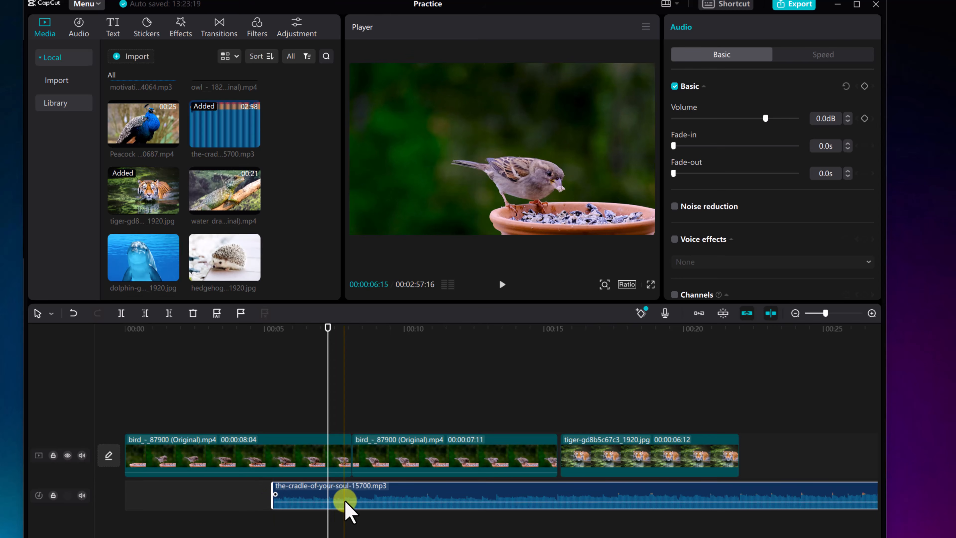
left_click_drag(356, 505, 206, 495)
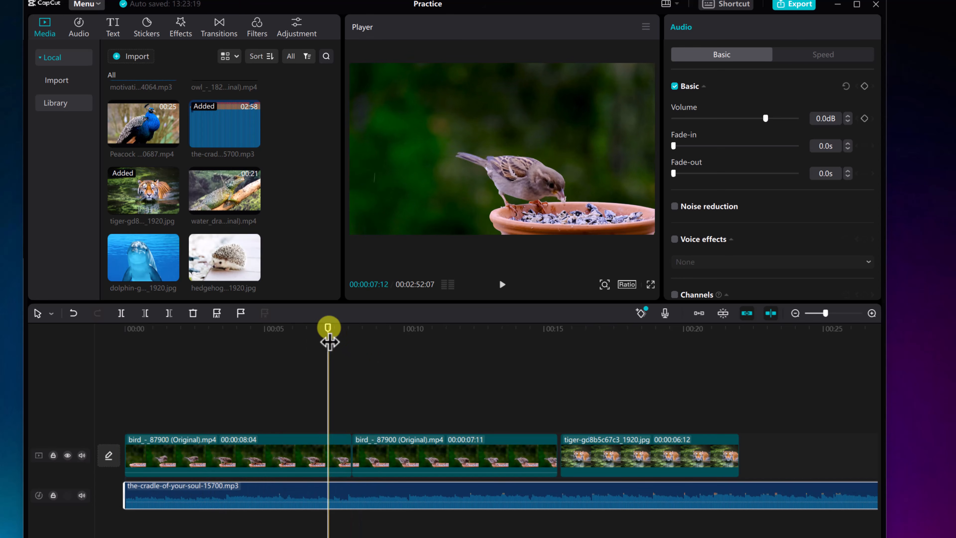
- Cut off the music beyond 00:00:22:18 and shorten its end to 00:00:22:05, close to the tiger image's end
left_click_drag(330, 339, 514, 380)
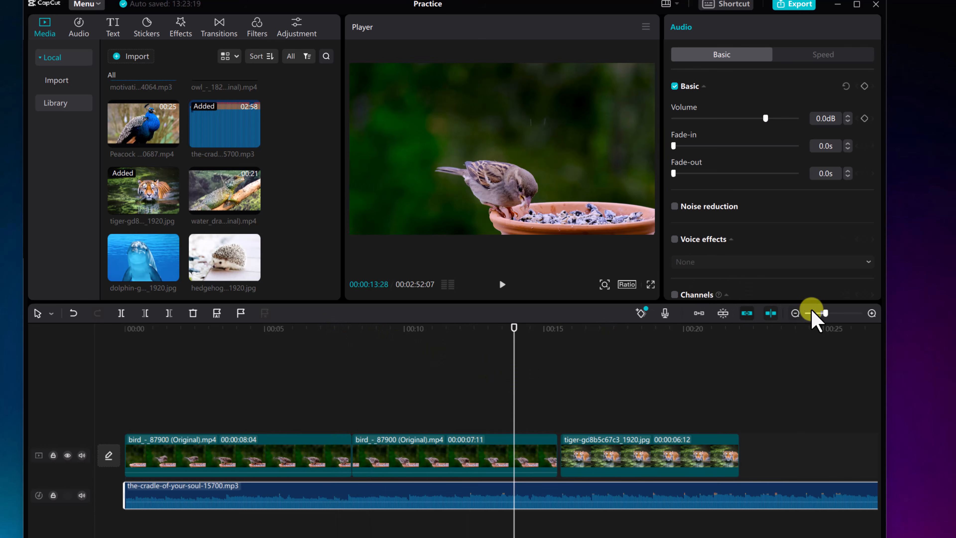
left_click_drag(825, 313, 822, 314)
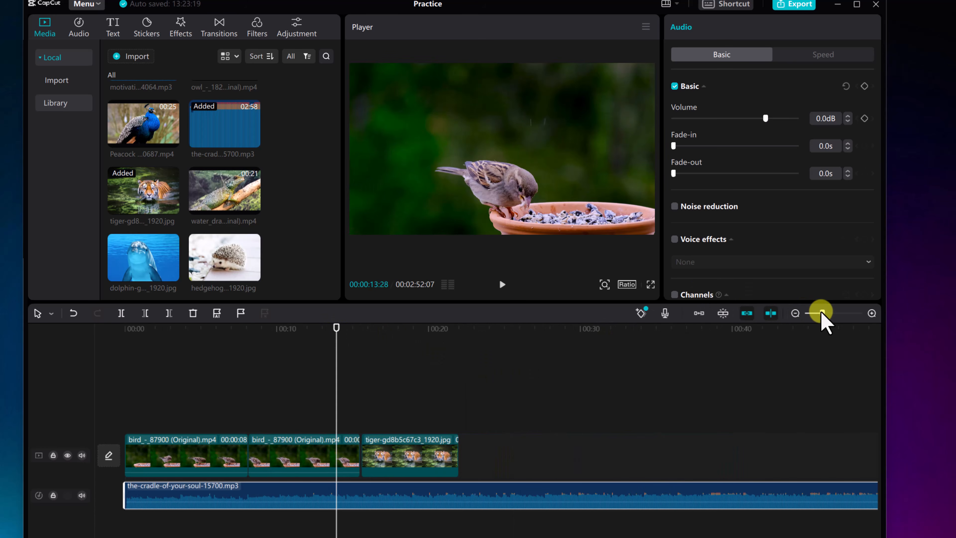
left_click_drag(337, 330, 470, 353)
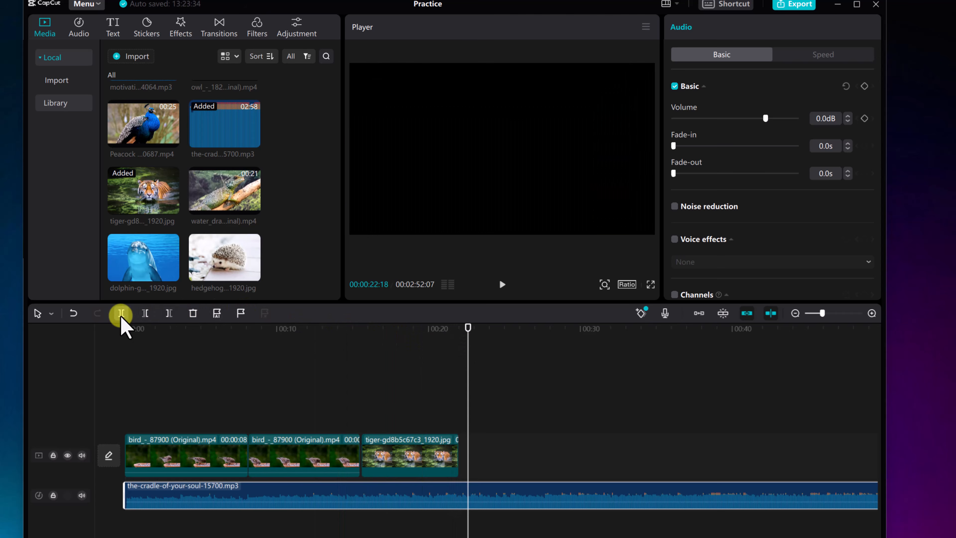
left_click(121, 313)
left_click(518, 503)
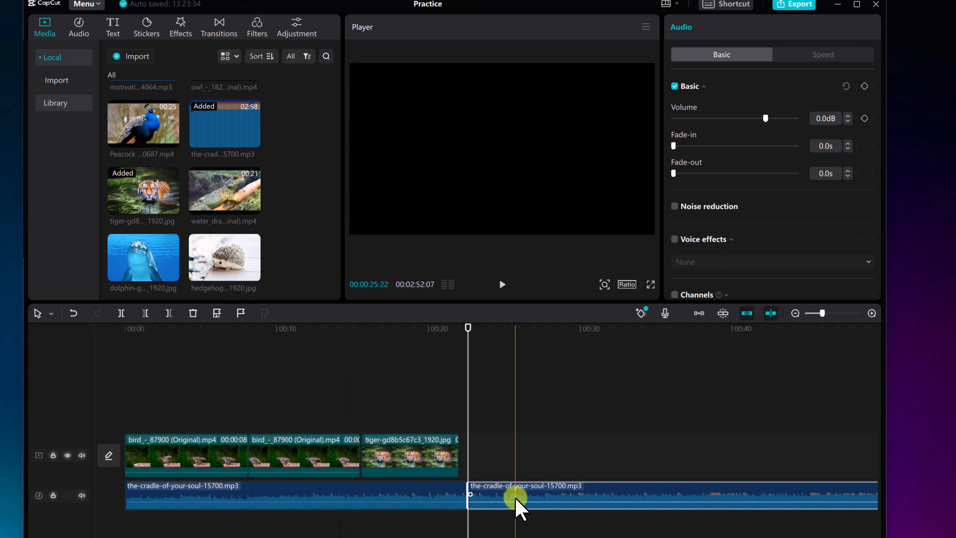
key("Delete")
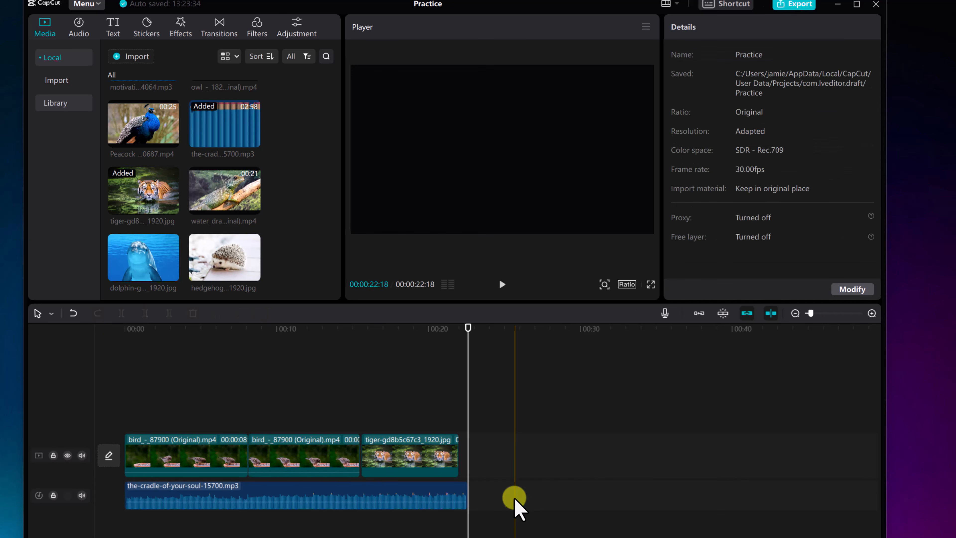
mouse_move(466, 489)
left_mouse_down()
mouse_move(451, 489)
mouse_move(459, 488)
left_mouse_up()
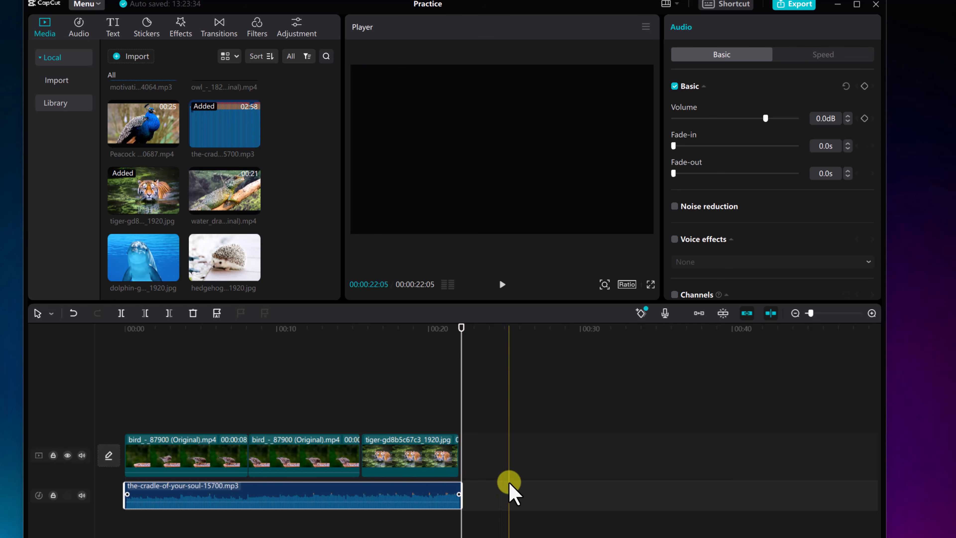
- Play the sequence with the trimmed music, including the tiger image
left_click_drag(466, 342, 259, 362)
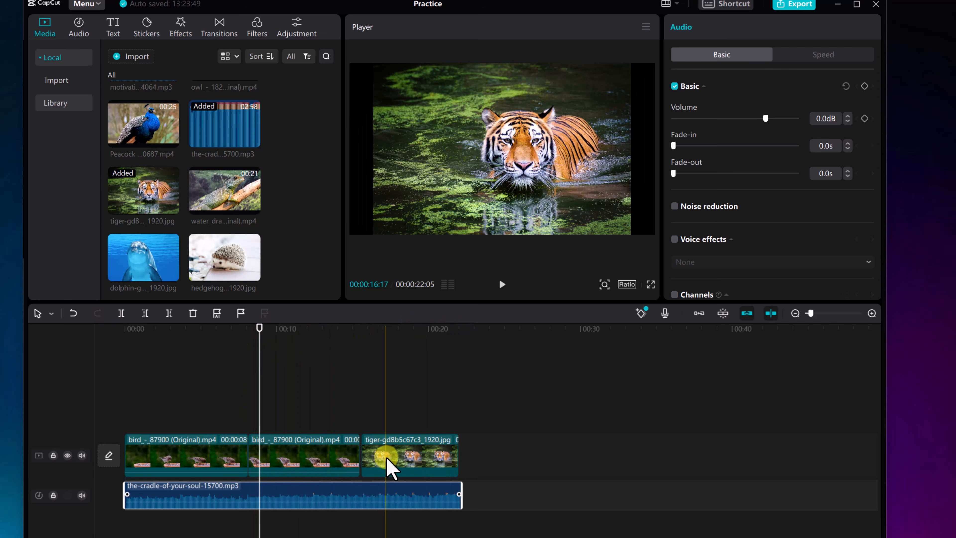
key("space")
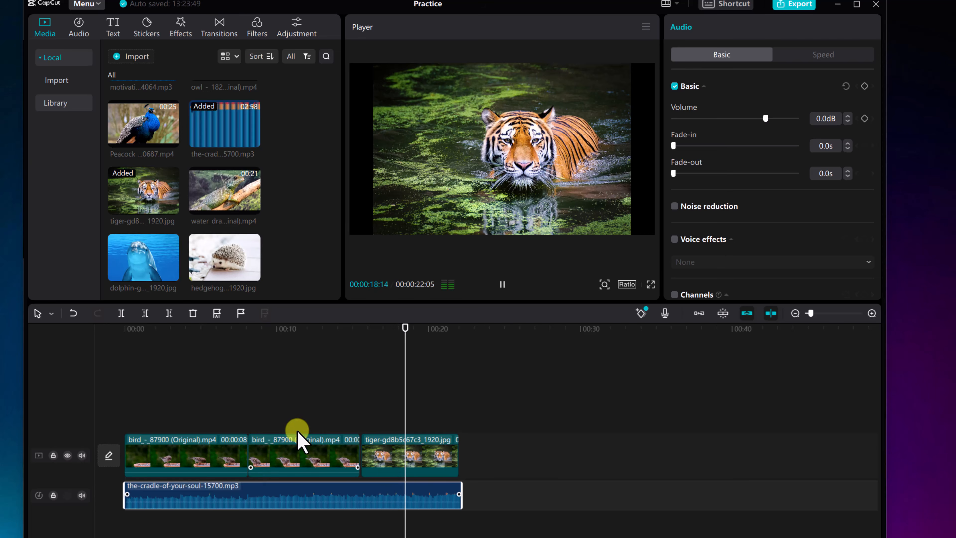
key("space")
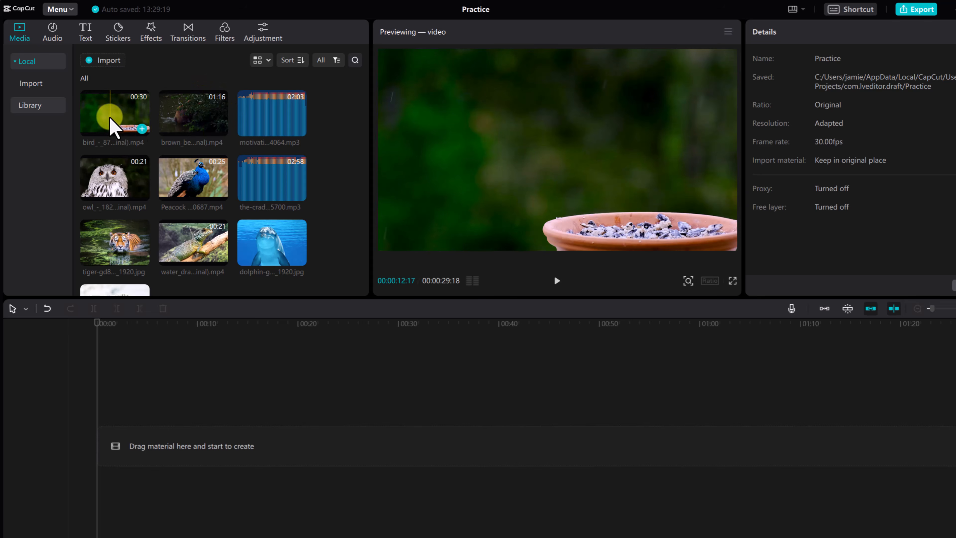
- Add the bird video to the empty timeline and set the project's aspect ratio to 9:16
left_click(142, 129)
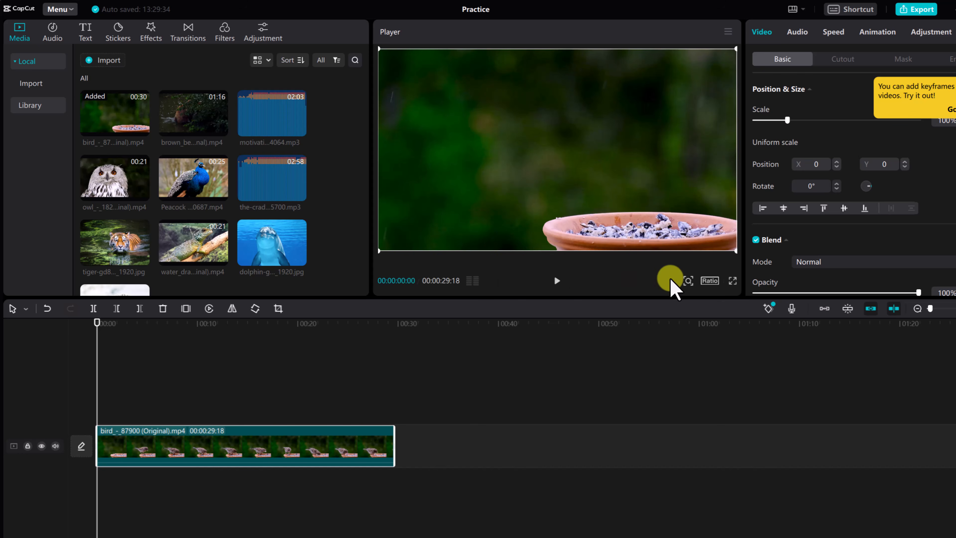
left_click(710, 281)
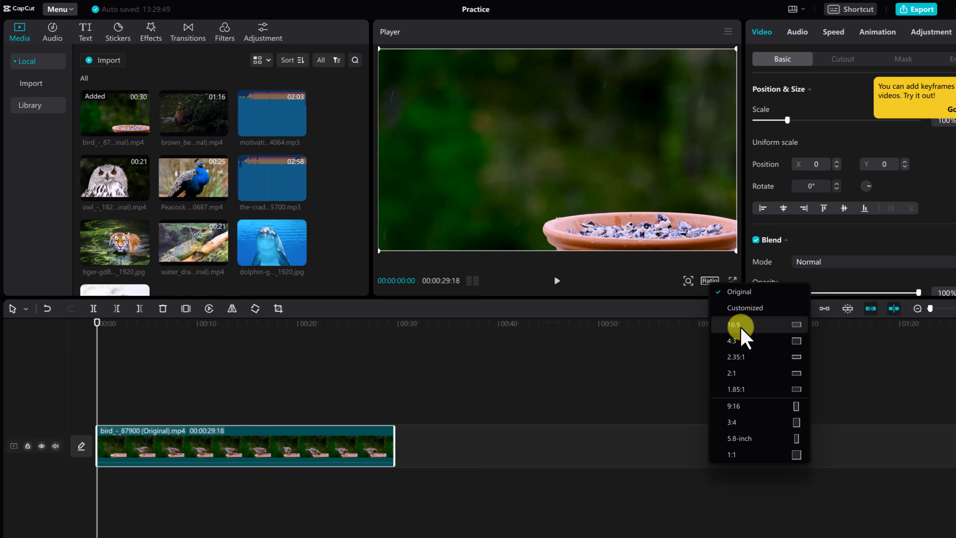
left_click(751, 407)
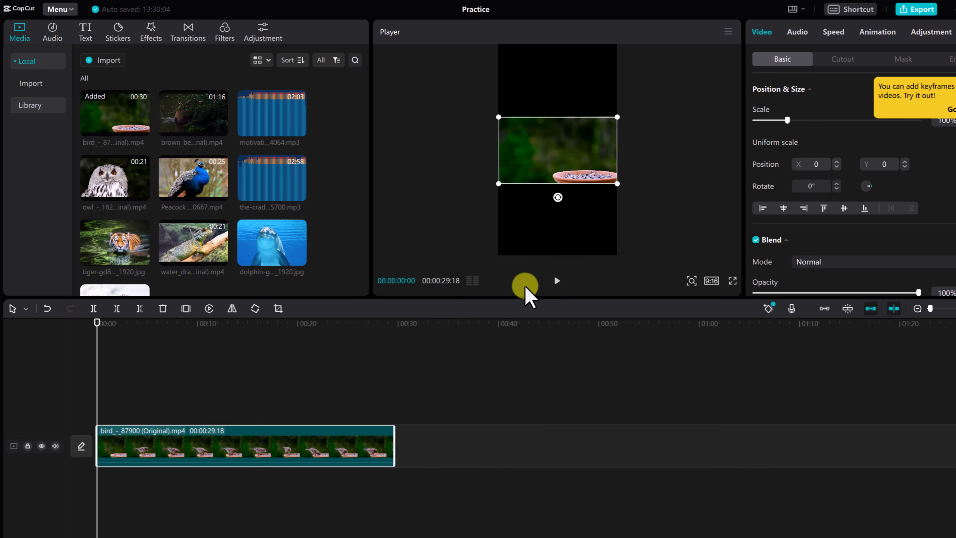
- Preview the vertical framing, enlarge the bird video to 335% and reposition it at X -1038, Y -56
key("space")
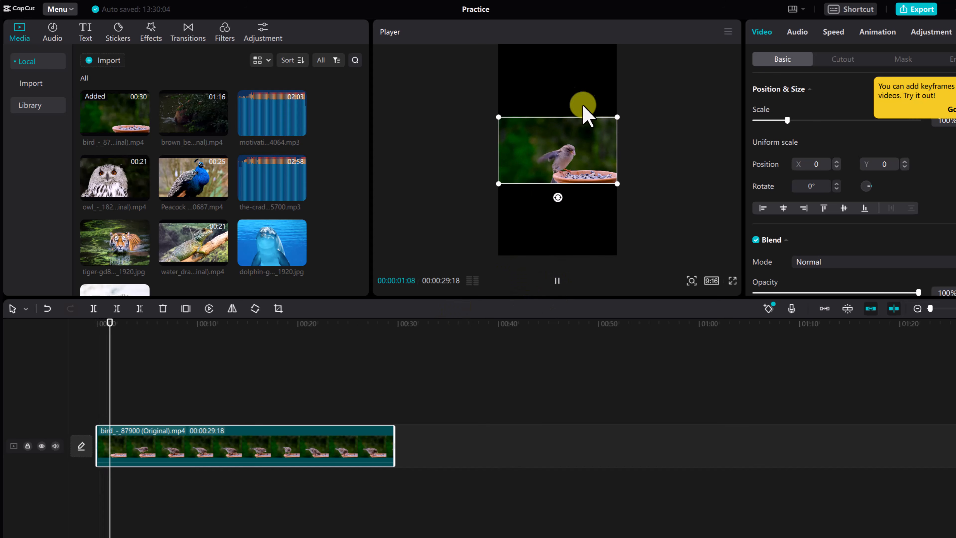
key("space")
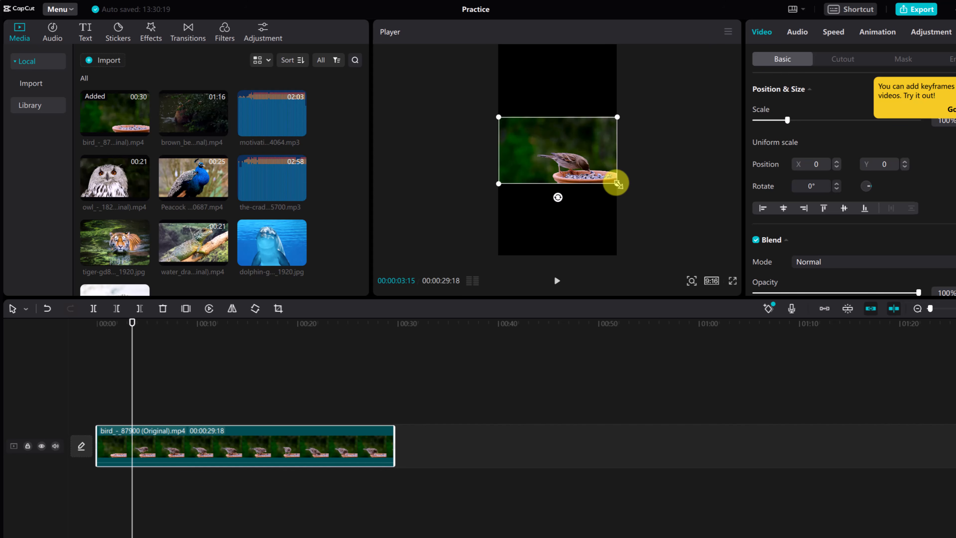
left_click_drag(617, 184, 764, 374)
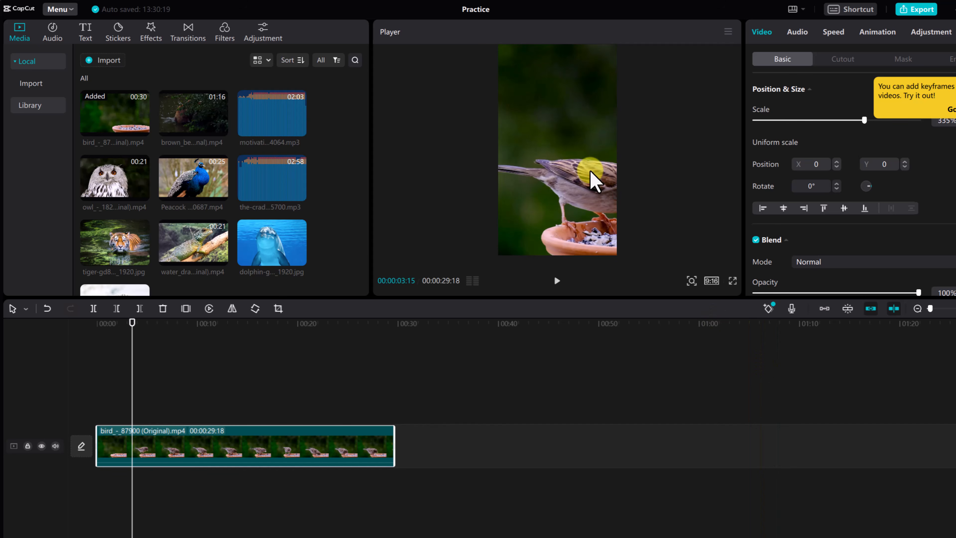
left_click_drag(583, 180, 528, 183)
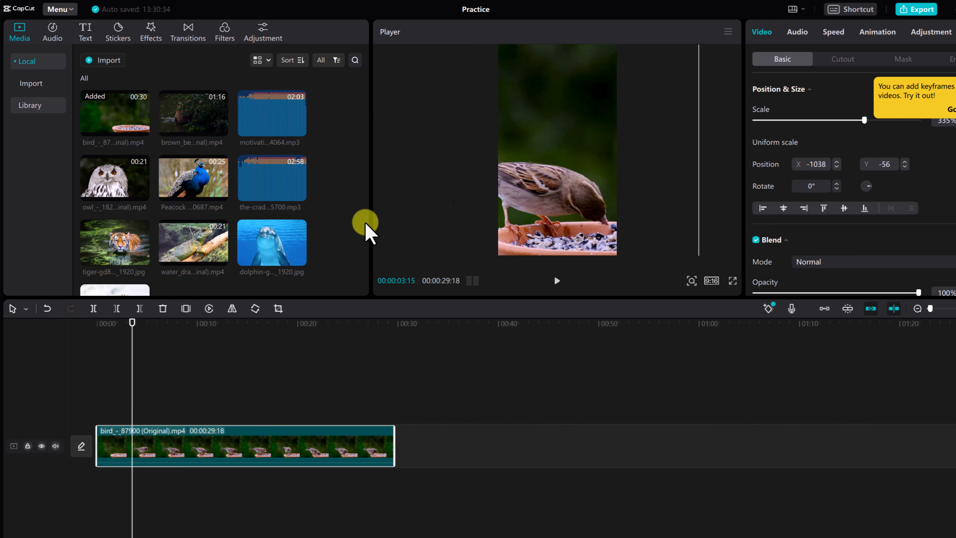
- Play the bird video from about 10 seconds to check the vertical framing
left_click(206, 325)
key("space")
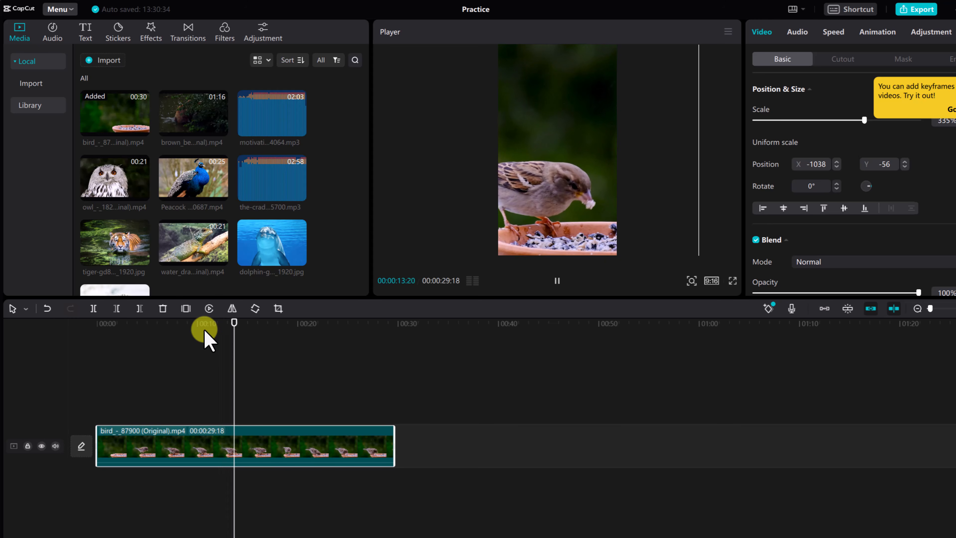
key("space")
- Set the bird video's scale to 372% and move it to X -815, Y 128 in the vertical frame
left_click(947, 111)
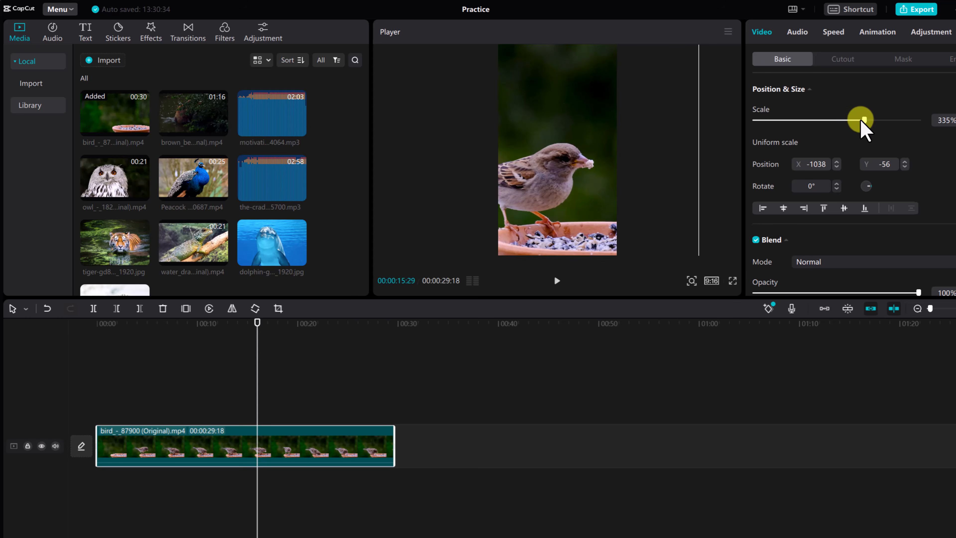
mouse_move(865, 120)
left_mouse_down()
mouse_move(802, 120)
mouse_move(876, 121)
left_mouse_up()
left_click(569, 171)
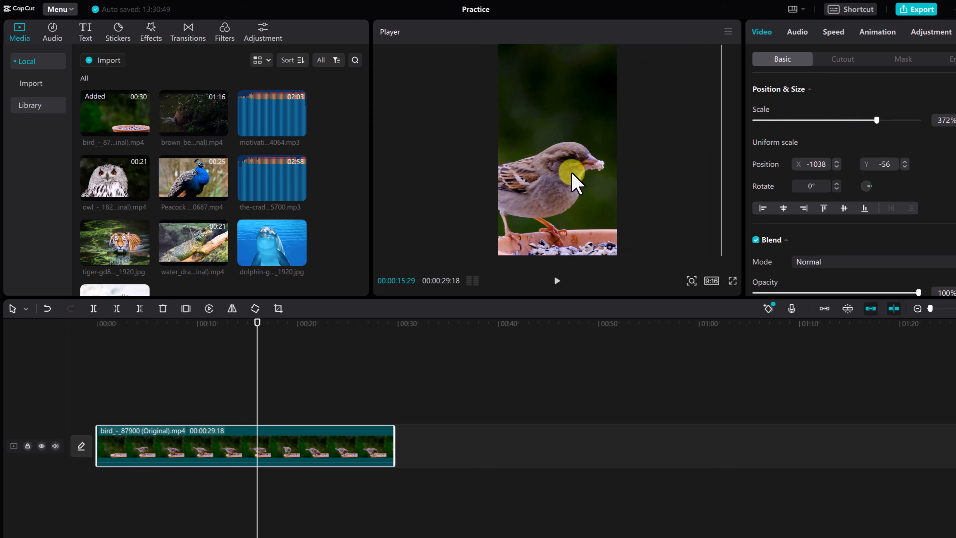
left_click_drag(569, 172, 587, 184)
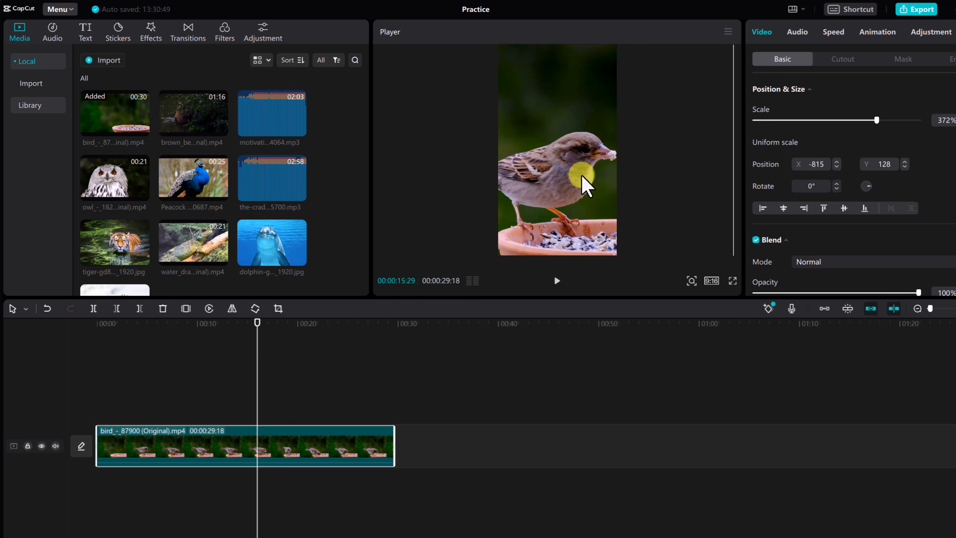
- Switch the aspect ratio to 16:9 and reframe the bird video at 151% scale, positioned at X -746, Y 252
left_click(711, 281)
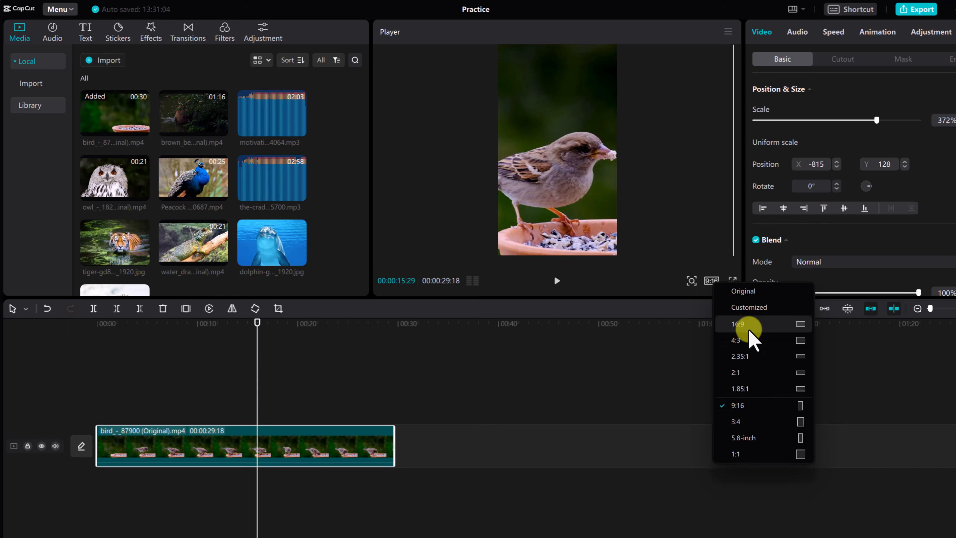
left_click(740, 323)
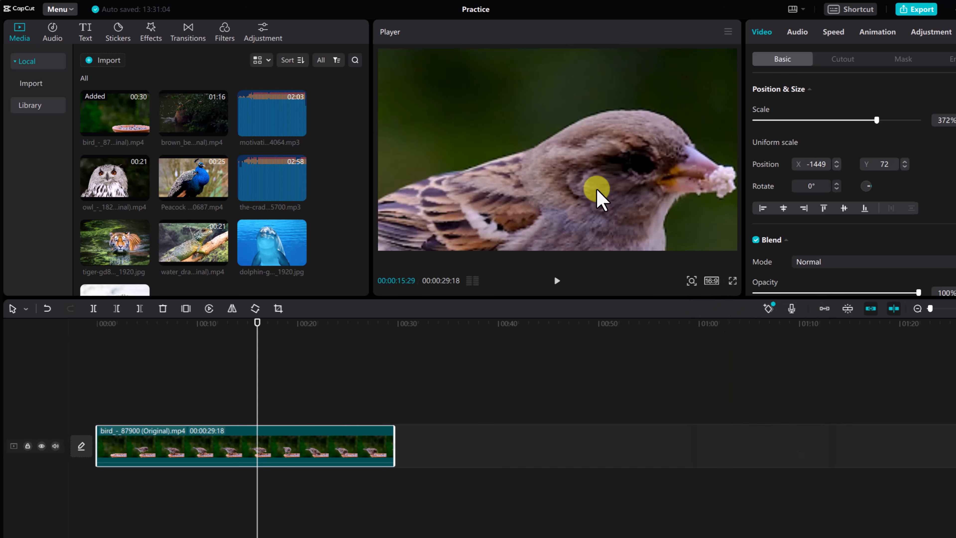
left_click_drag(790, 118, 807, 133)
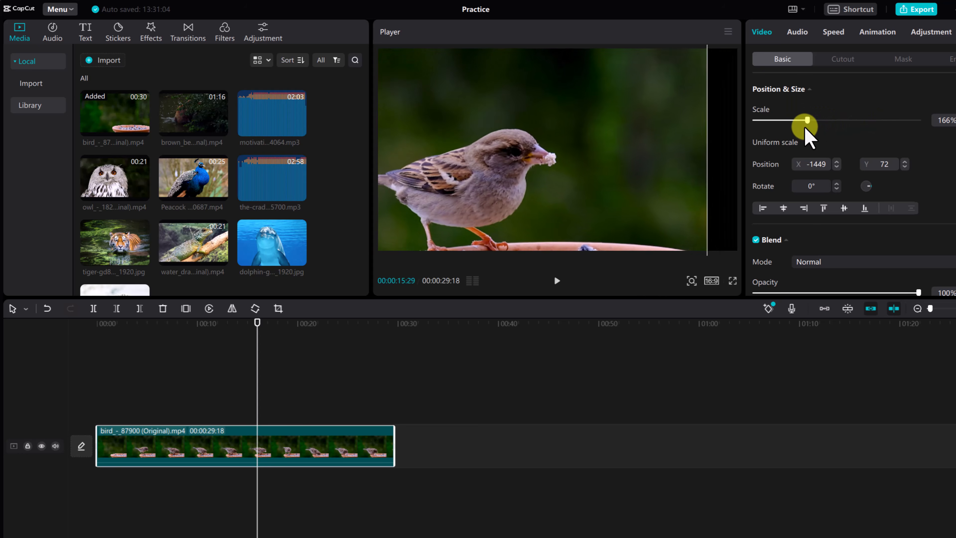
left_click_drag(604, 152, 675, 136)
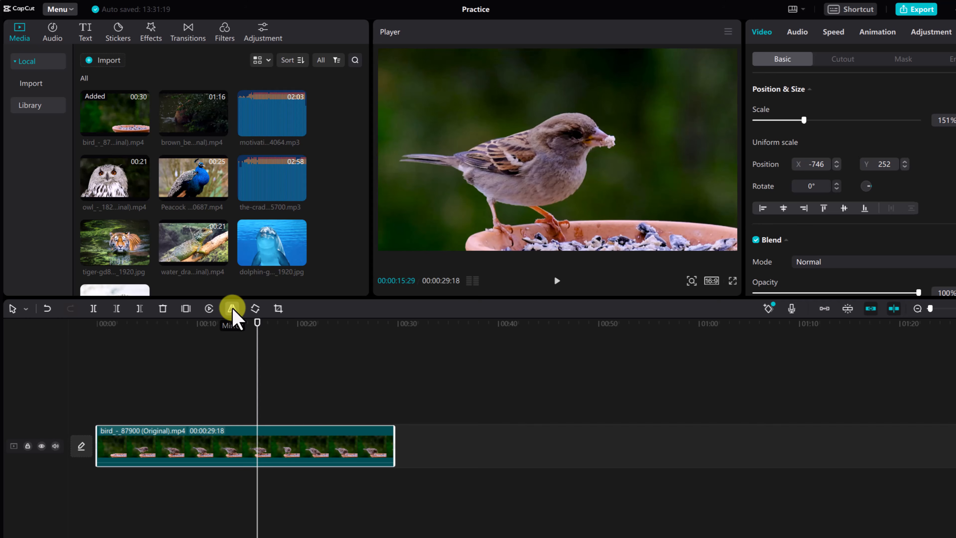
- Reverse the bird video on the timeline and move the playhead to 00:00:15:19
left_click(210, 309)
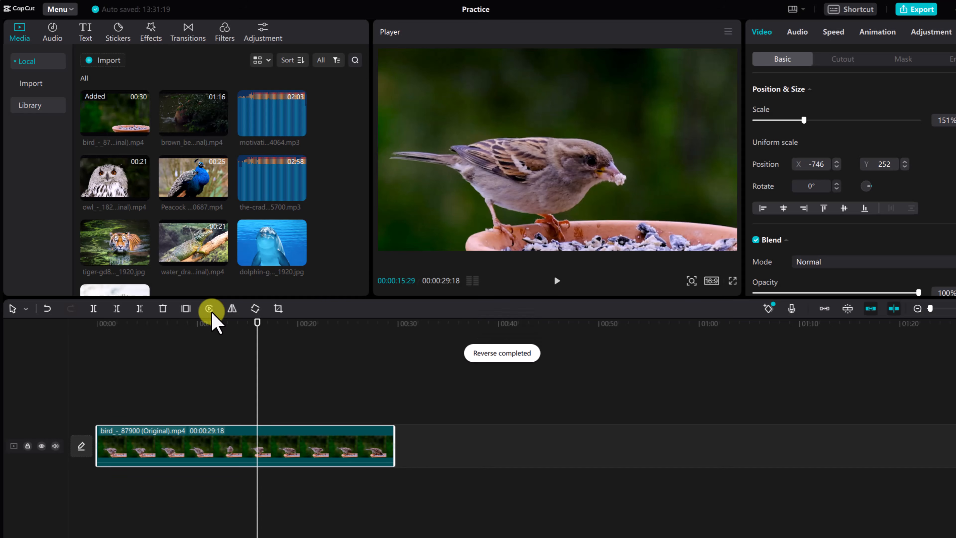
left_click_drag(254, 327, 255, 338)
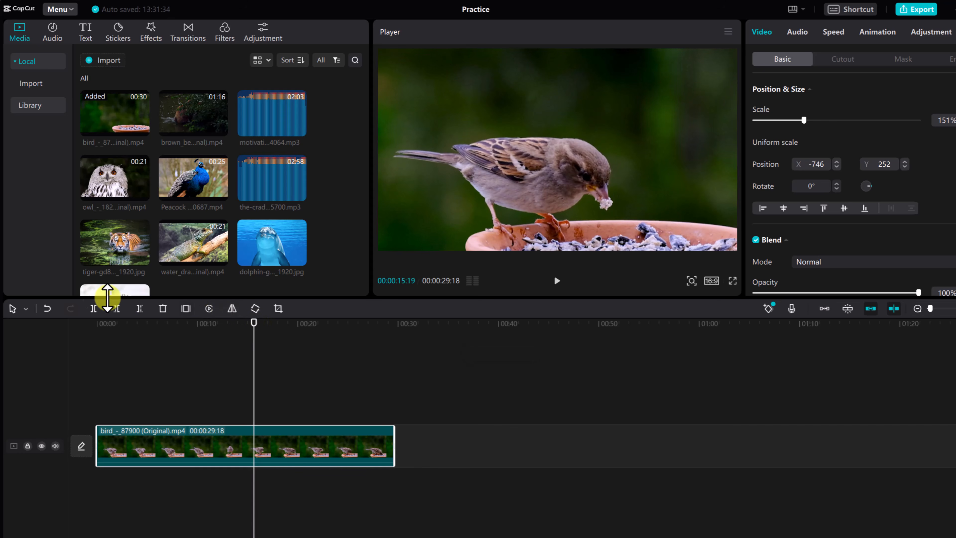
- Undo the bird clip's reversal, and try mirroring it before flipping it back to its original orientation
left_click(47, 308)
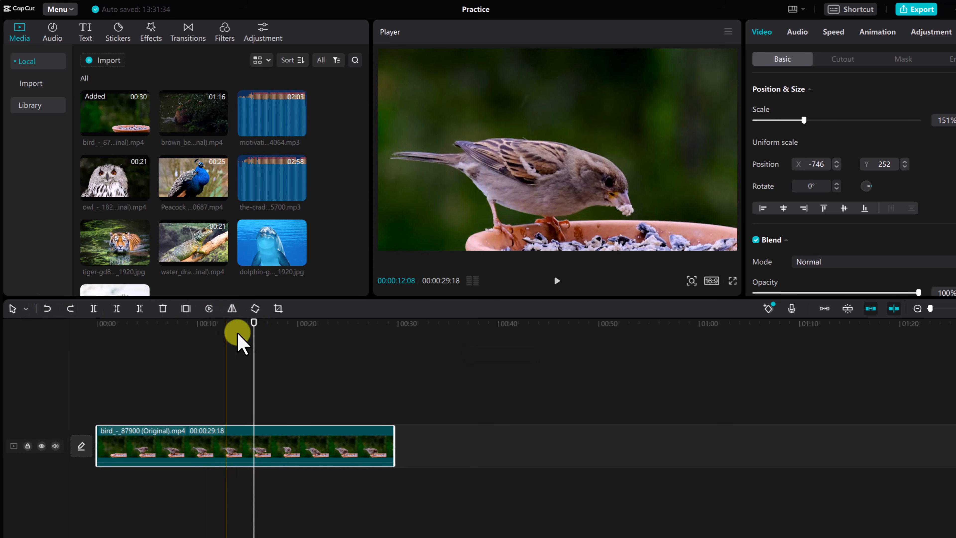
left_click(232, 308)
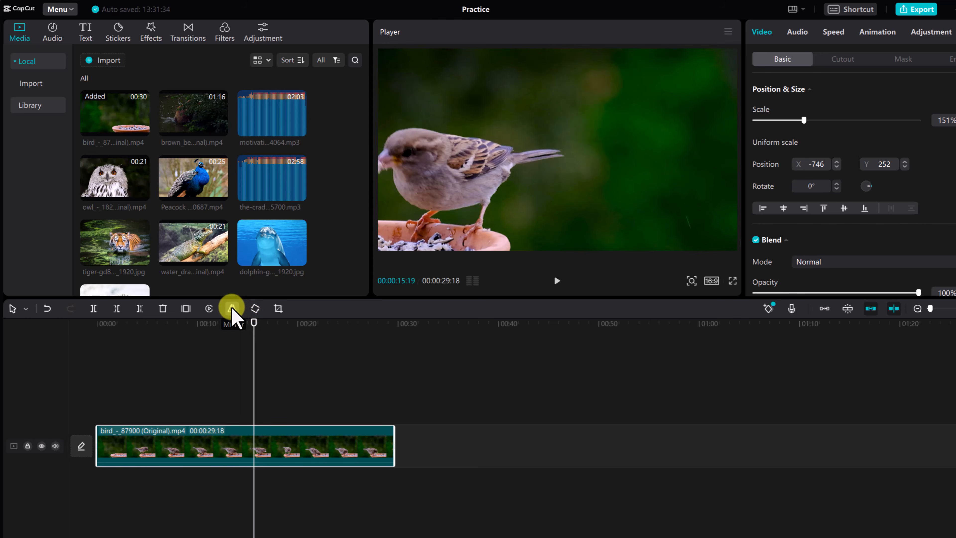
left_click(231, 309)
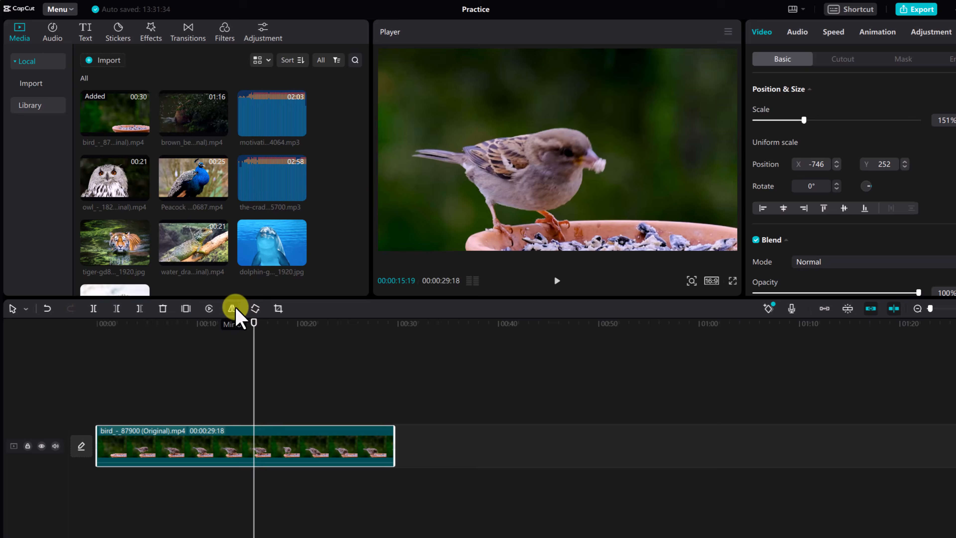
- Rotate the bird clip in 90° increments through a full turn to 360°
left_click(255, 310)
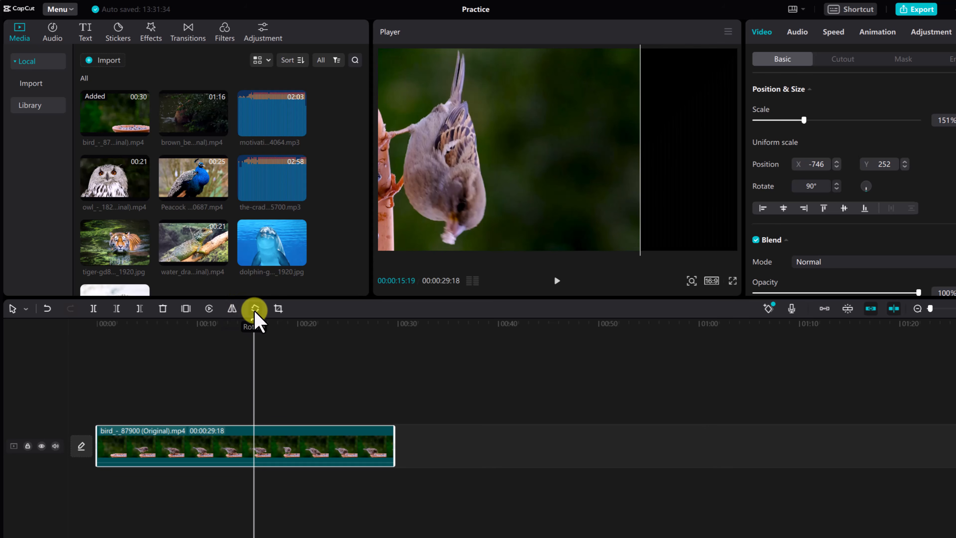
left_click(256, 309)
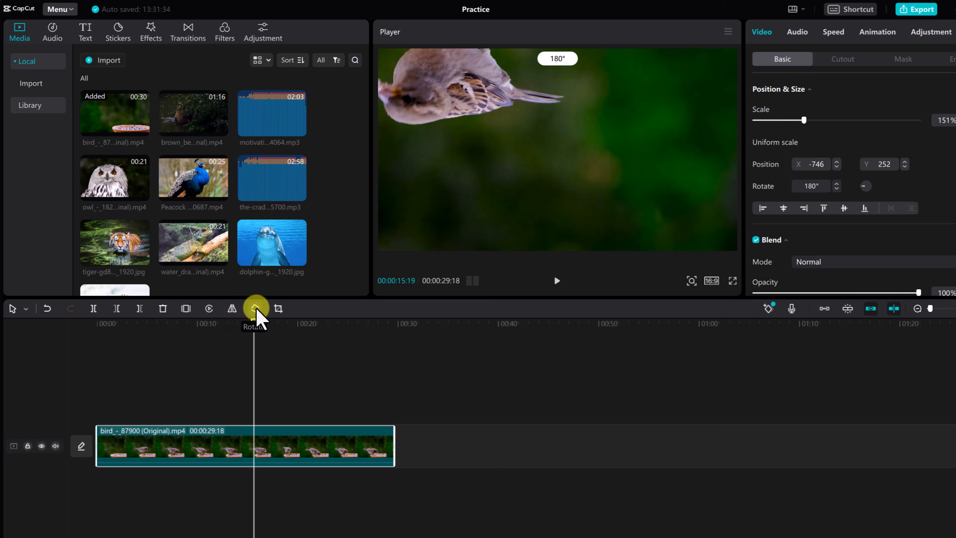
left_click(256, 309)
left_click(256, 309)
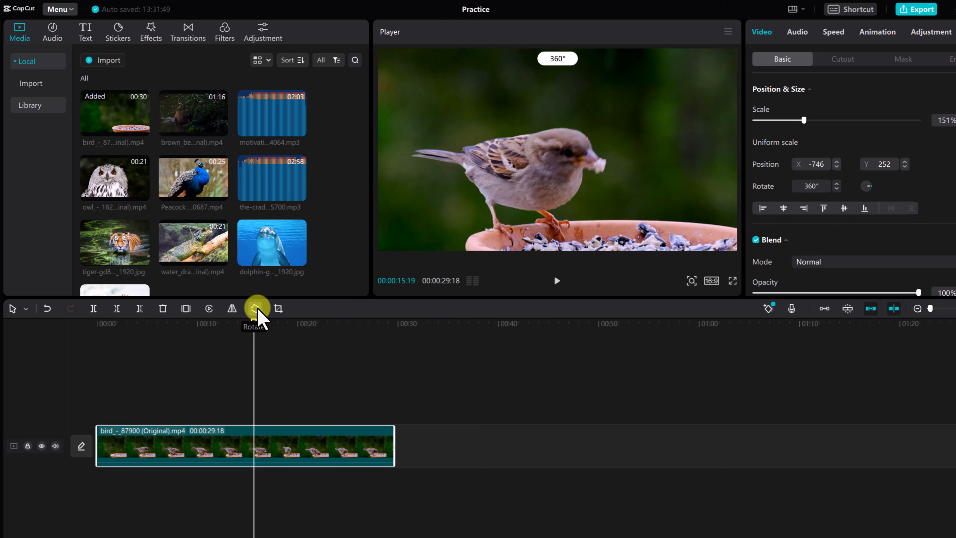
- Crop the bird clip with a free ratio to the lower-right area of the image around the bird and bowl
left_click(279, 309)
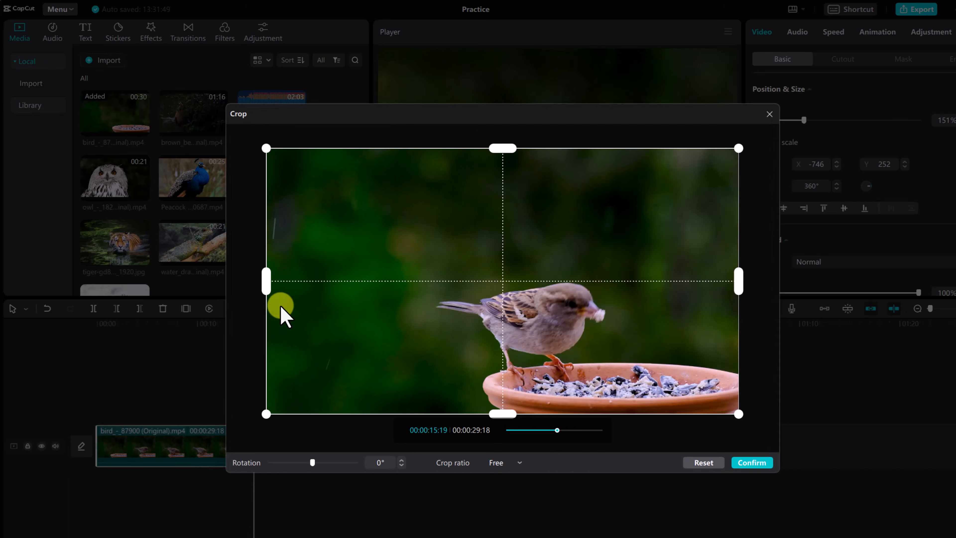
left_click_drag(266, 414, 507, 390)
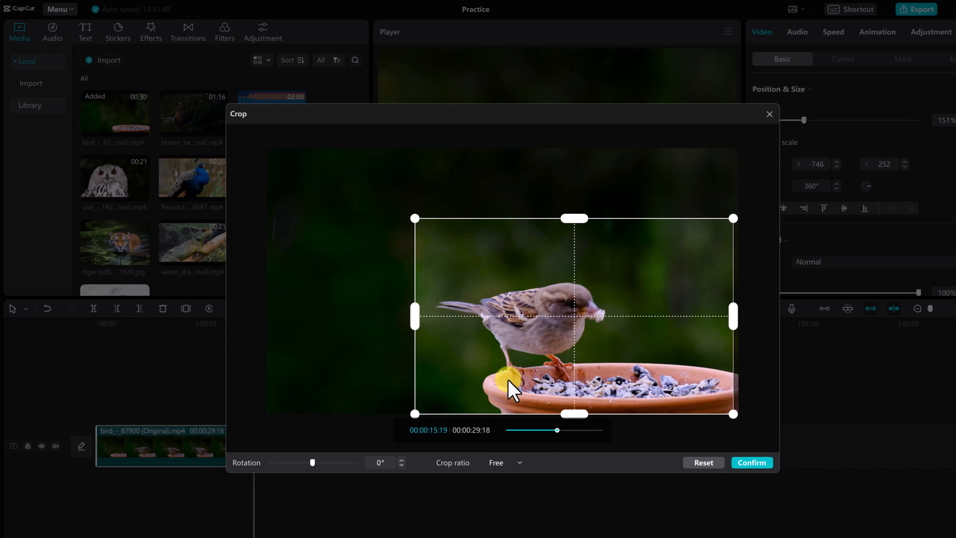
left_click(753, 463)
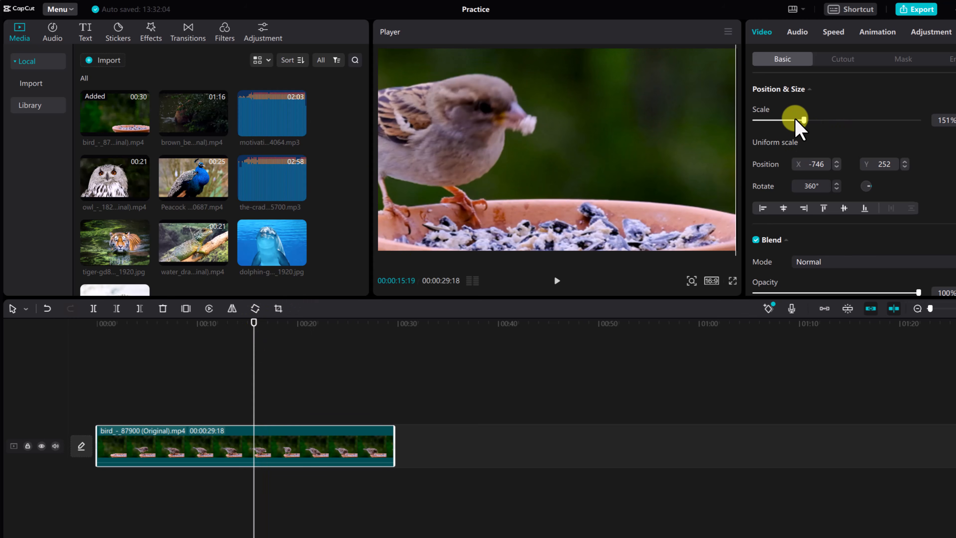
- Reframe the cropped bird clip at 124% scale, positioned at X -140, Y 53, so it fills the frame
left_click_drag(804, 120, 782, 125)
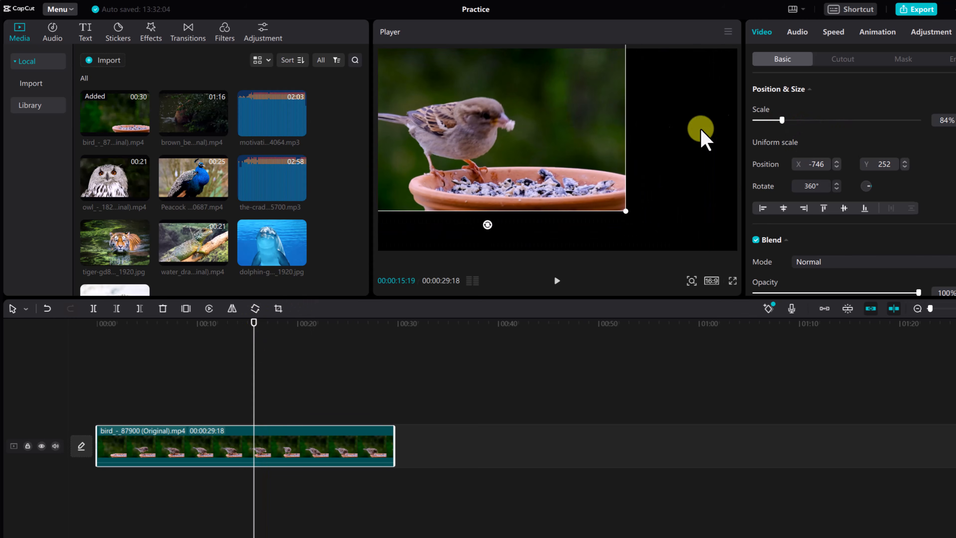
left_click_drag(602, 166, 614, 175)
left_click_drag(786, 123, 795, 122)
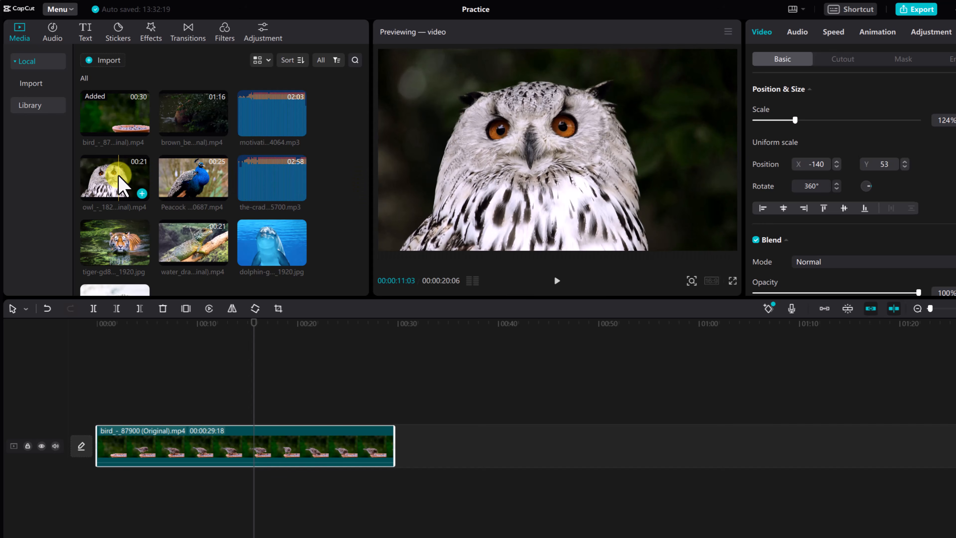
- Place the owl video on a track above the bird clip, starting at about 4 seconds, and play the overlap
left_click_drag(120, 184, 139, 402)
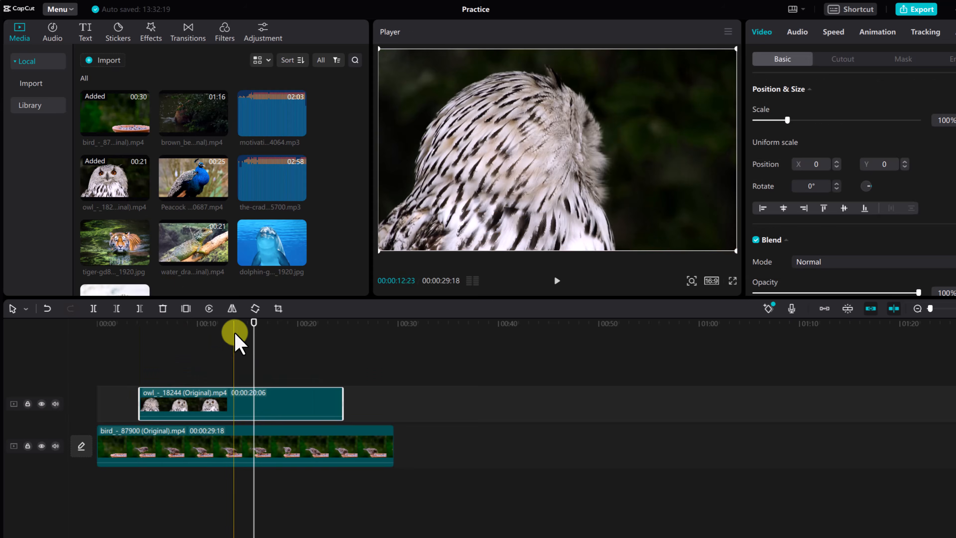
left_click_drag(254, 323, 119, 324)
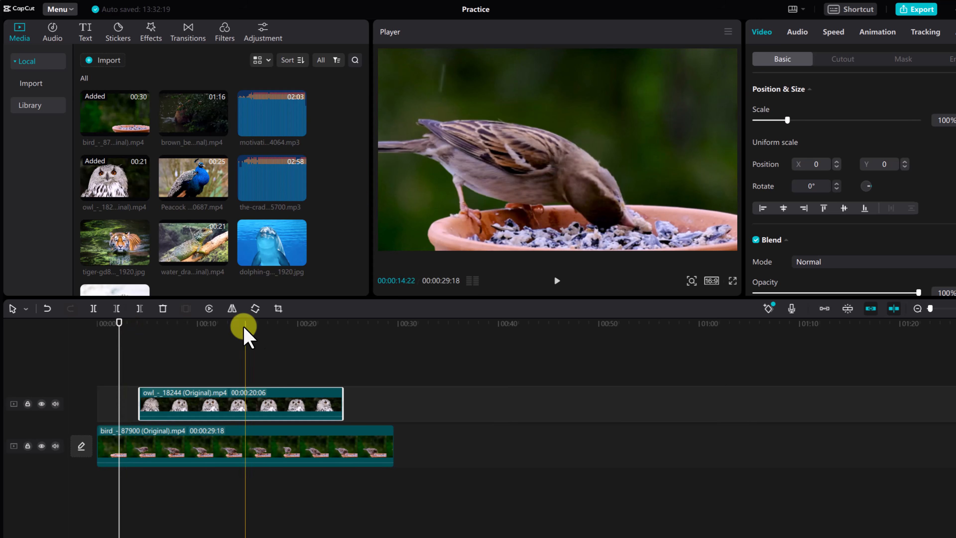
left_click(158, 328)
key("space")
left_click_drag(187, 322, 131, 340)
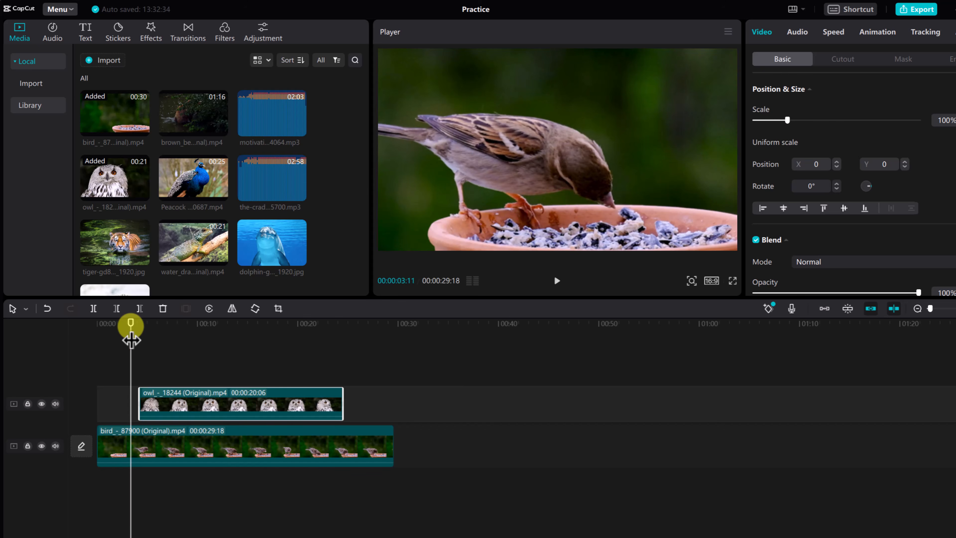
key("space")
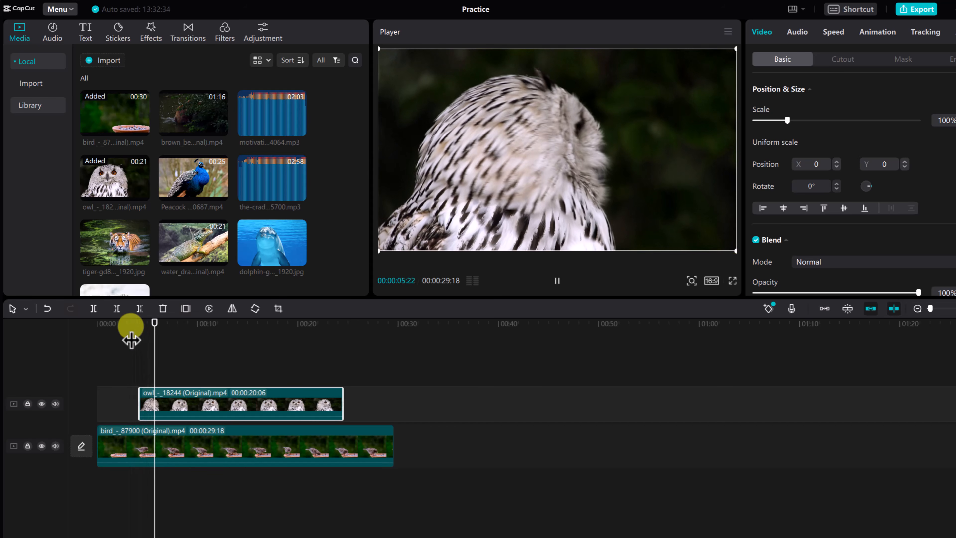
key("space")
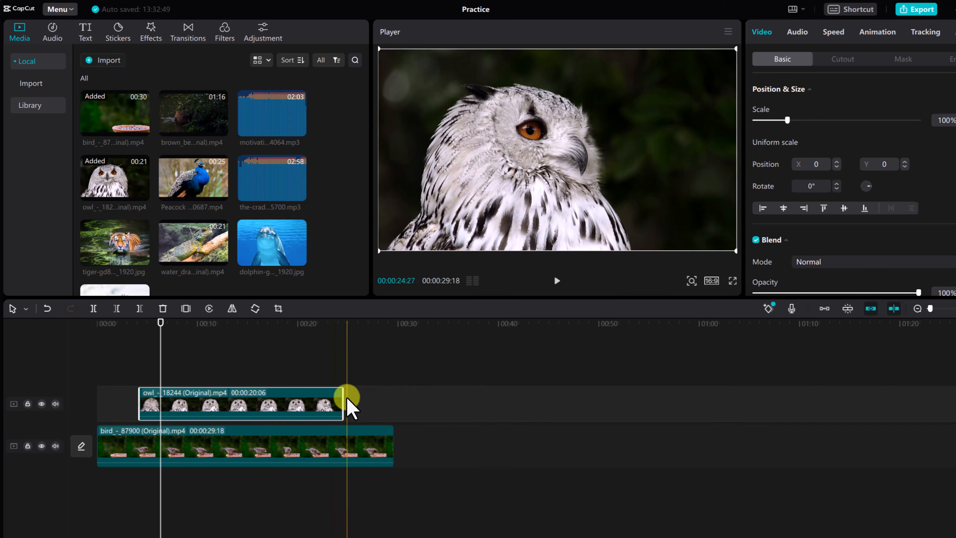
- Scale the owl overlay to 44%, move it to X 996, Y 506, and play the picture-in-picture
left_click_drag(787, 120, 773, 122)
left_click_drag(572, 142, 666, 107)
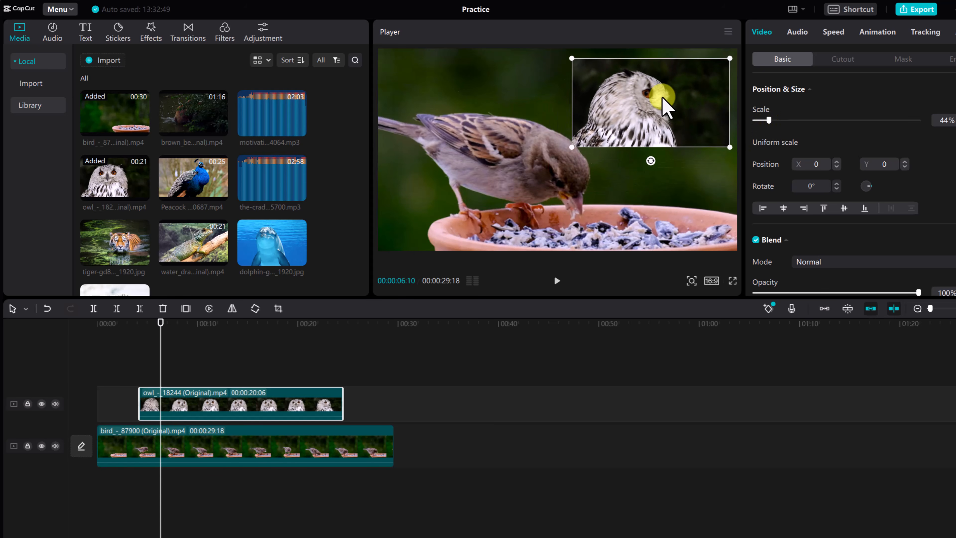
key("space")
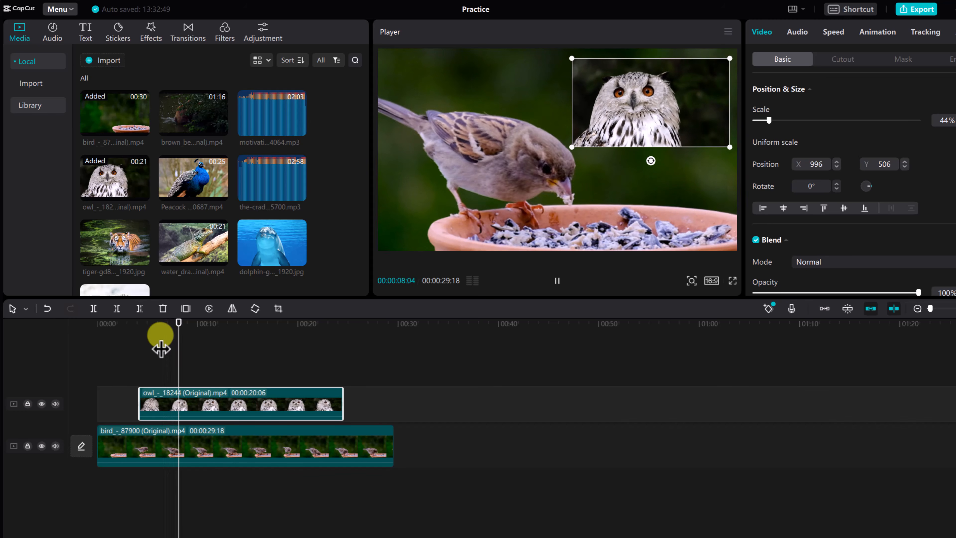
- Place the peacock video on a third track above the owl clip, starting at about 3 seconds, and play it
left_click_drag(198, 189, 129, 371)
left_click_drag(188, 323, 120, 333)
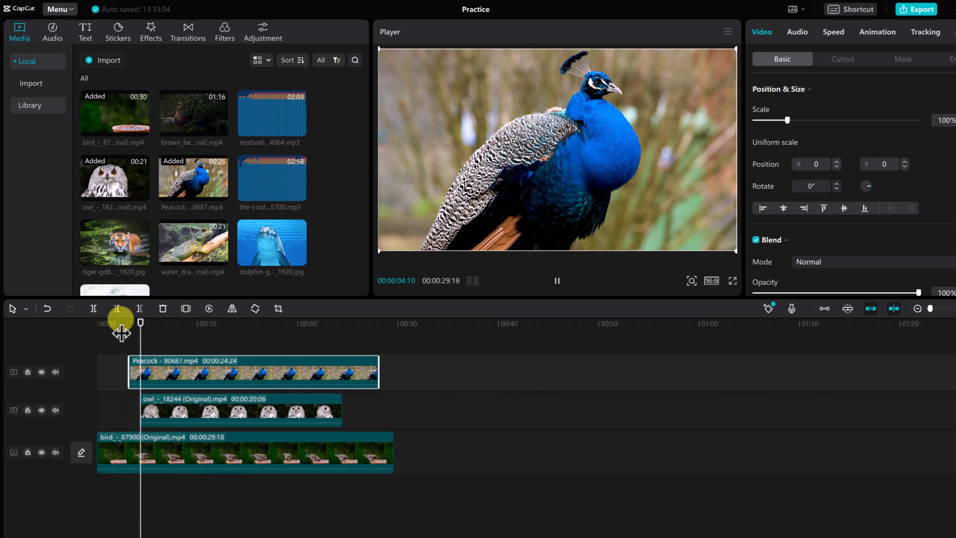
key("space")
- Scale the peacock overlay to 34%, move it to X 988, Y -495, and play the three-video layout
left_click_drag(790, 130, 764, 125)
left_click_drag(582, 147, 661, 185)
left_click_drag(143, 333, 123, 333)
key("space")
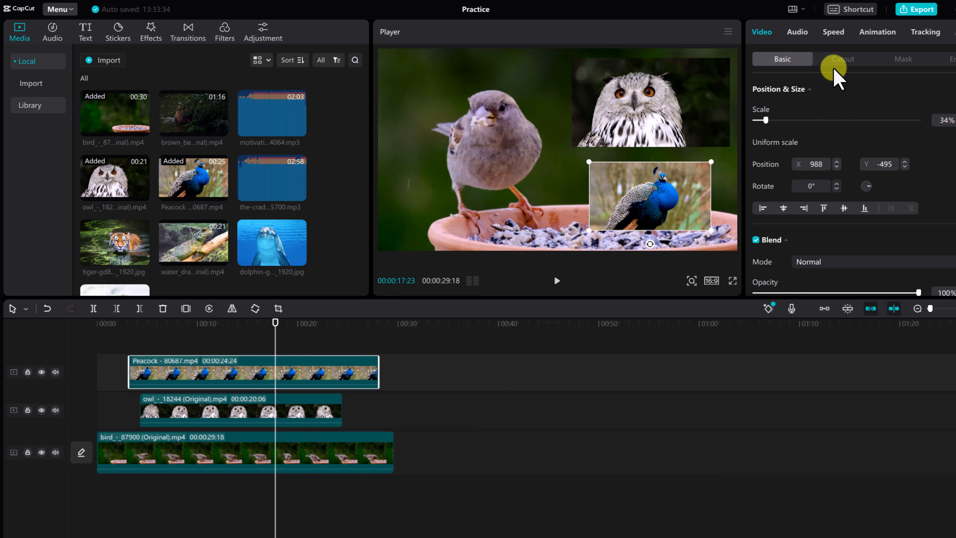
- Look through the peacock clip's cutout, mask and enhance settings, and return to its basic settings
left_click(843, 59)
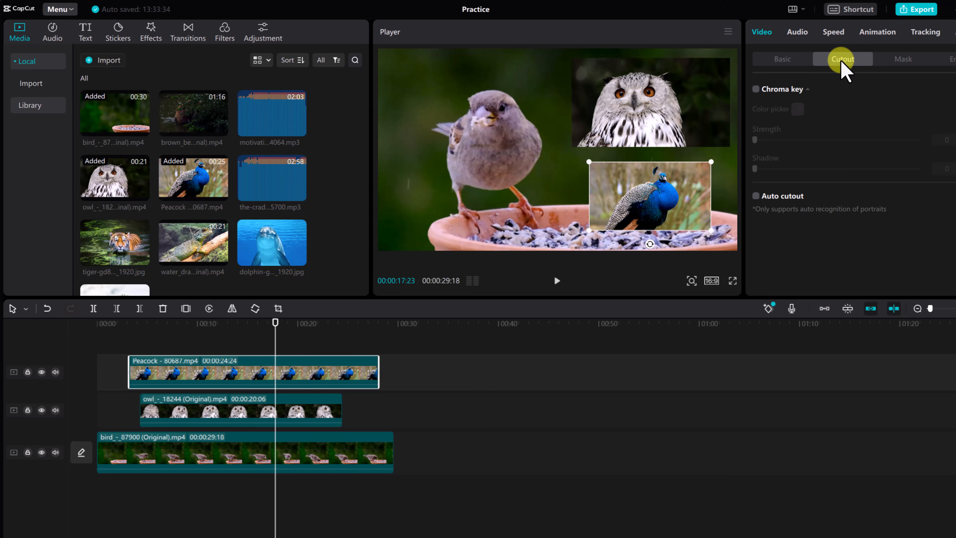
left_click(903, 59)
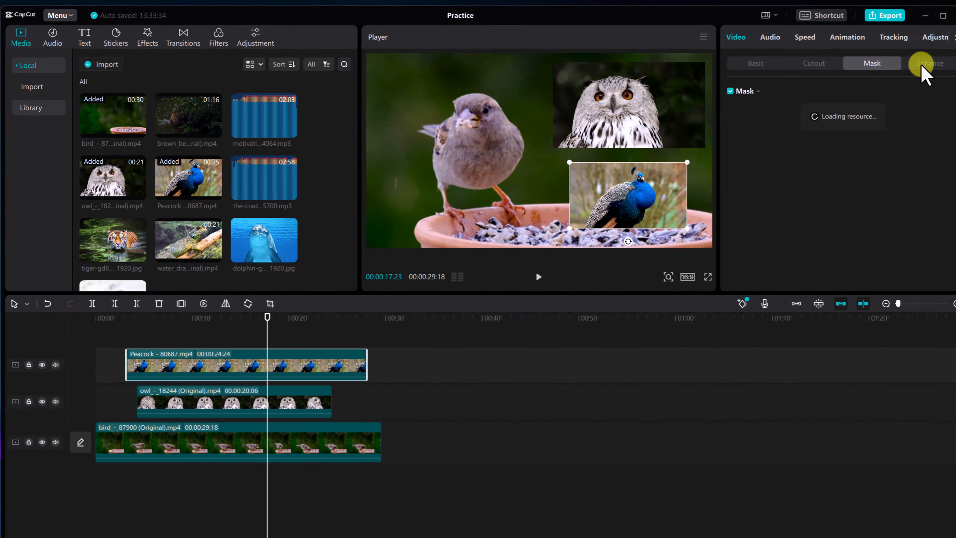
left_click(929, 64)
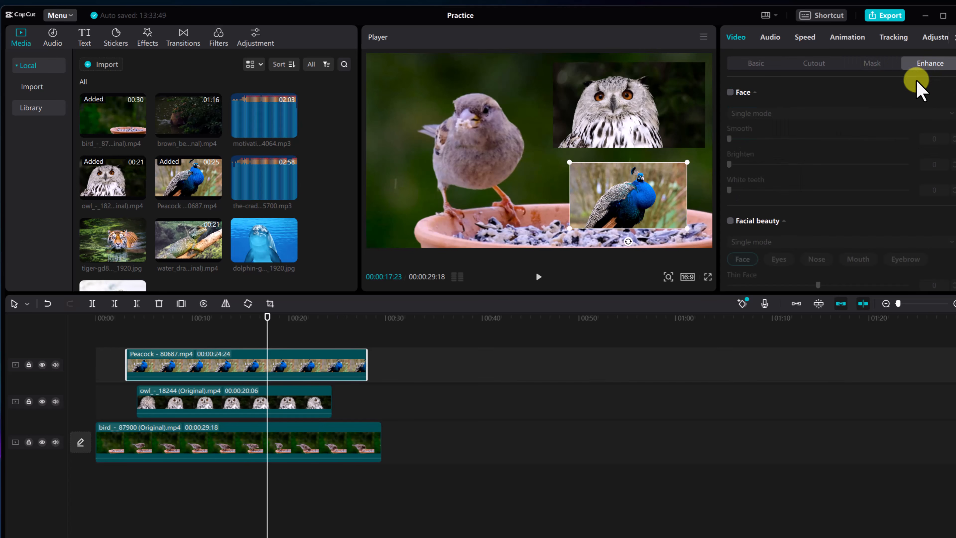
left_click(755, 64)
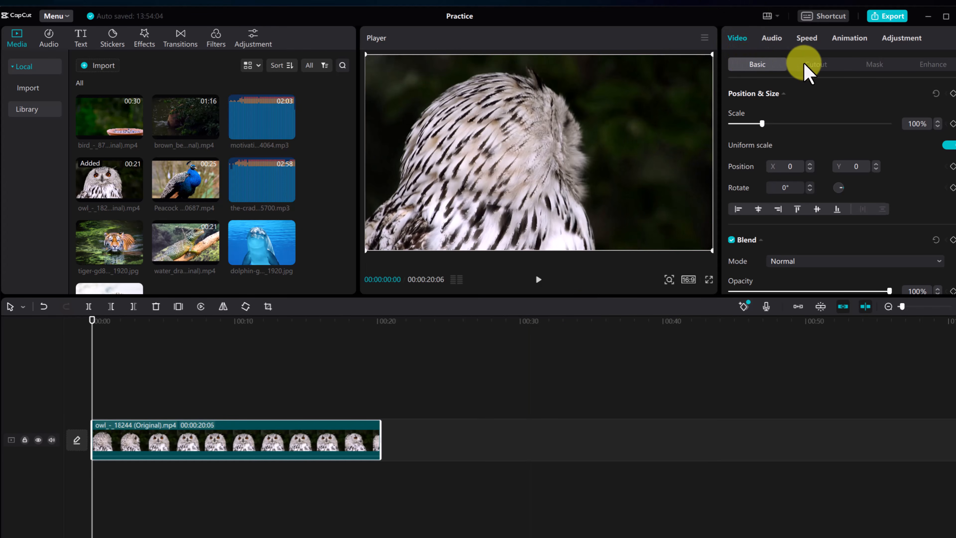
- Look through the owl clip's cutout, mask and basic video settings, and view its audio settings
left_click(819, 65)
left_click(878, 65)
left_click(764, 65)
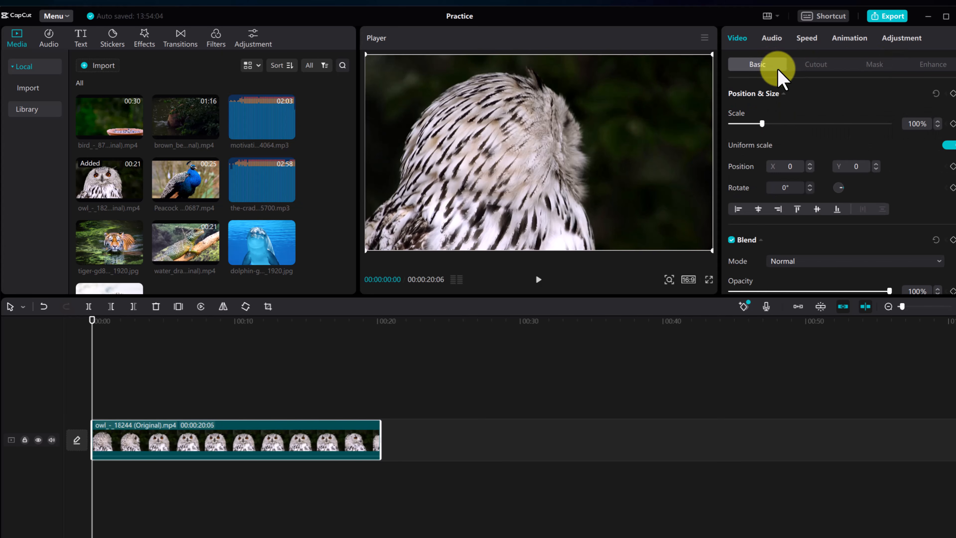
scroll(798, 121, "down", 3)
scroll(798, 106, "up", 2)
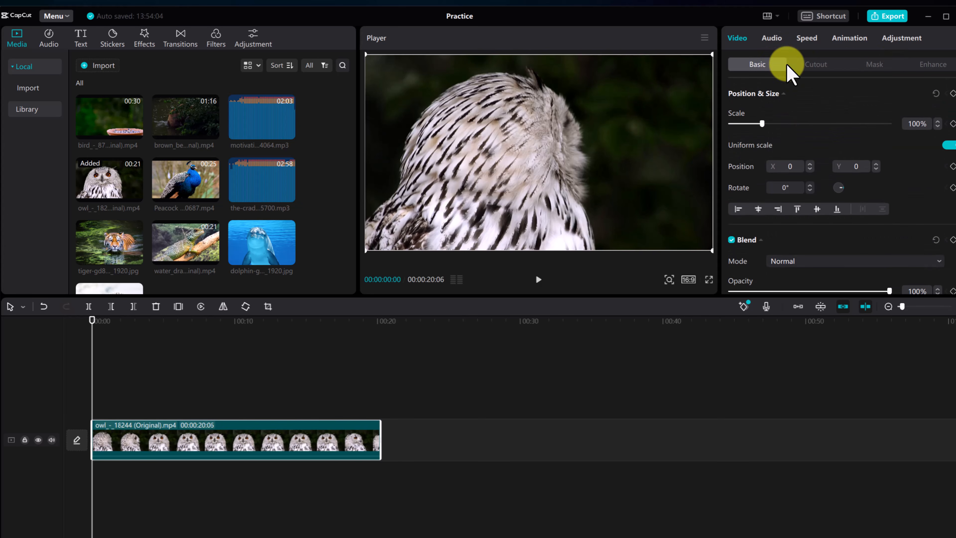
left_click(773, 38)
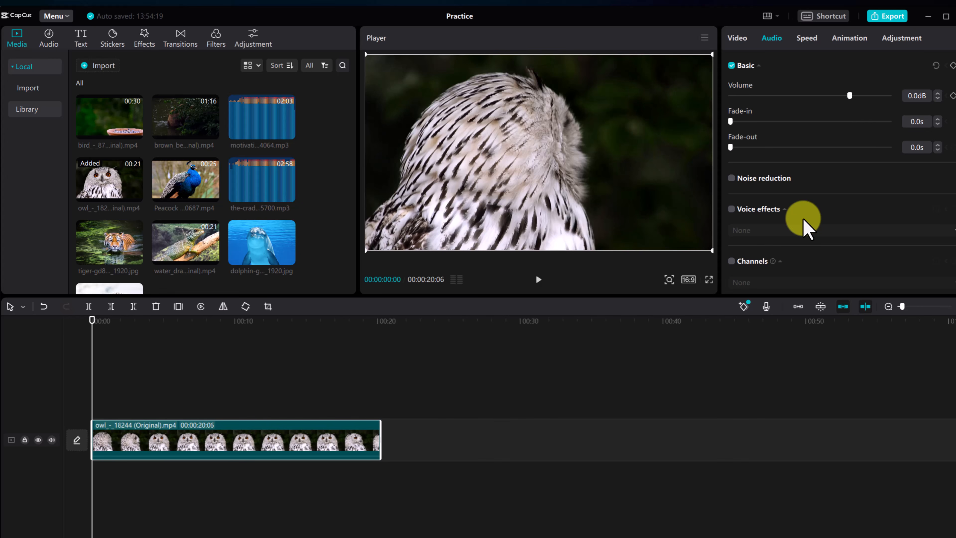
- Speed the owl clip up to 4.2x and play it to check the faster motion
left_click(809, 39)
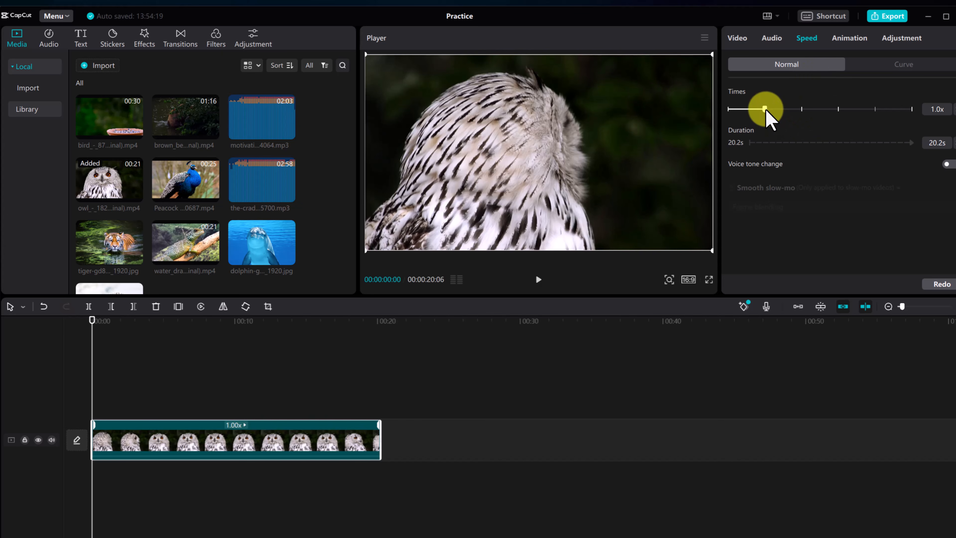
left_click_drag(775, 110, 829, 111)
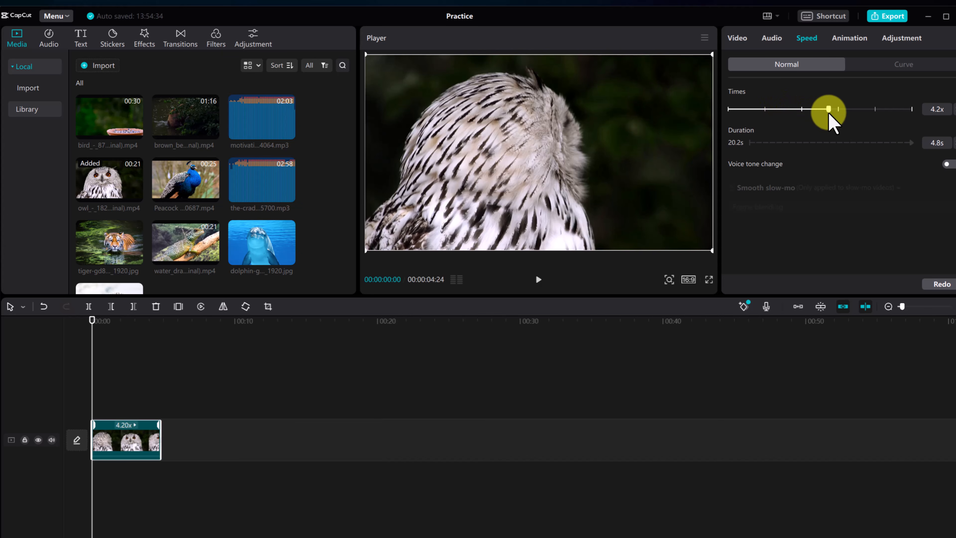
key("space")
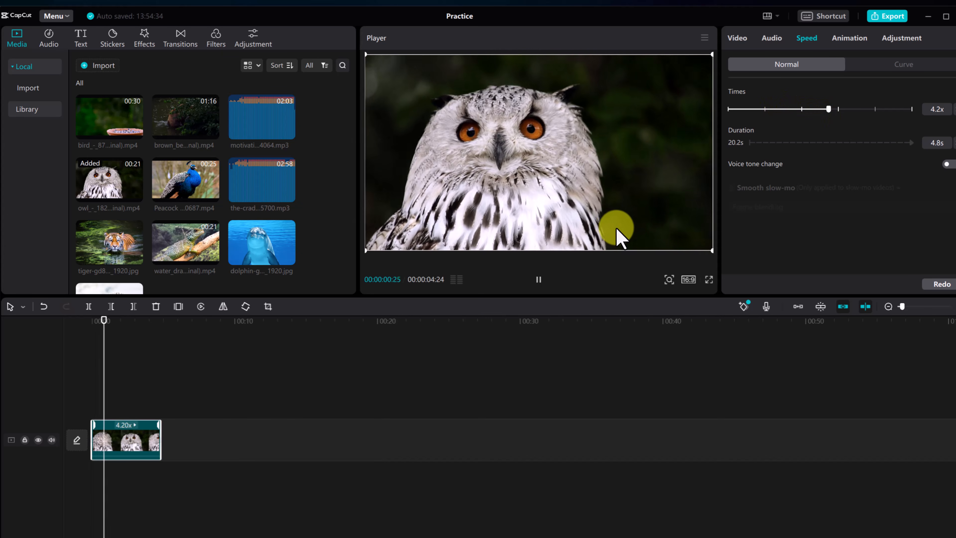
key("space")
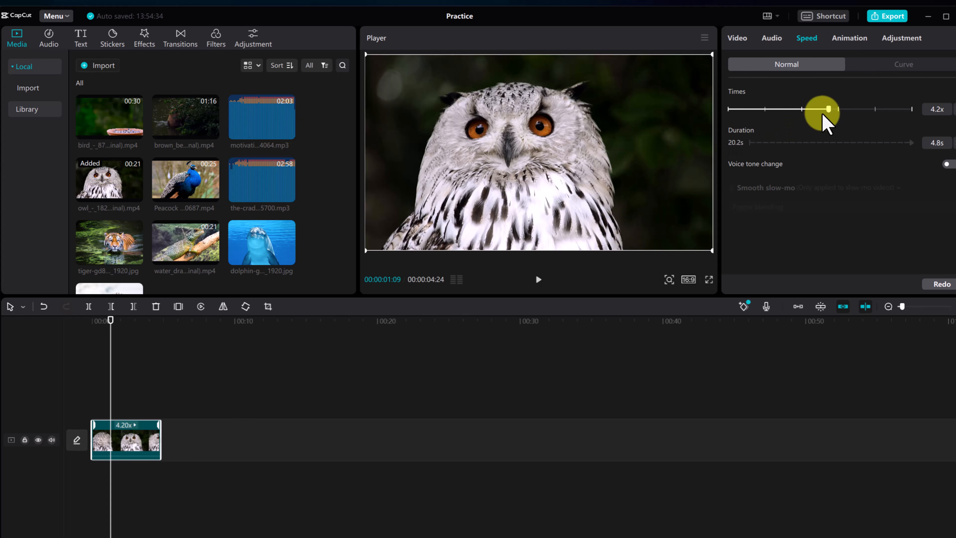
- Return the owl clip's speed to 1.0x and play it at normal pace
left_click_drag(828, 109, 811, 111)
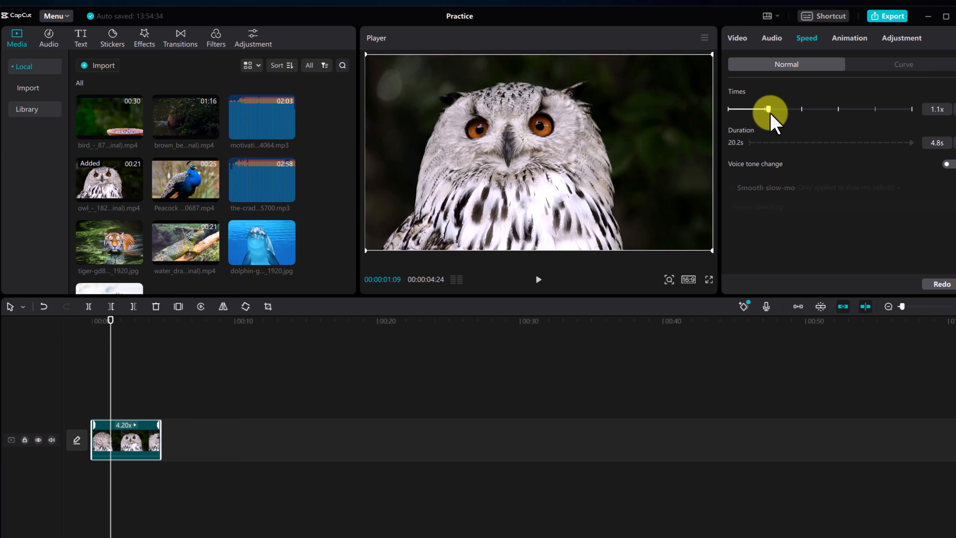
left_click_drag(769, 114, 768, 115)
key("space")
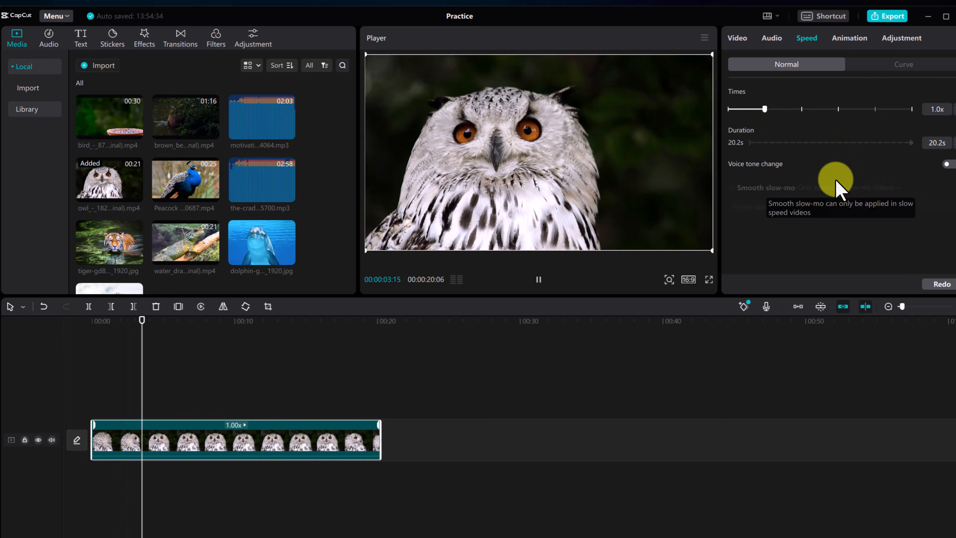
key("space")
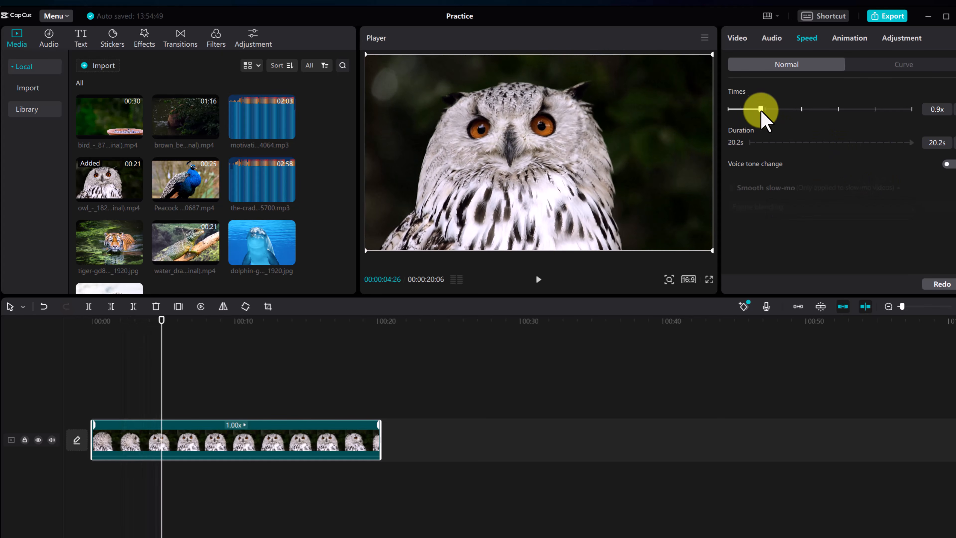
- Slow the owl clip down to 0.4x speed
left_click_drag(746, 111, 741, 110)
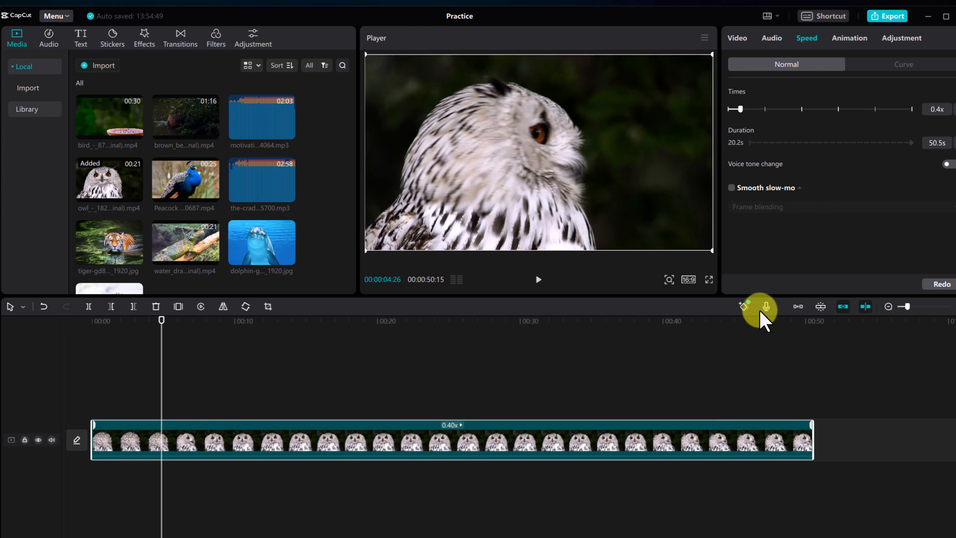
- Play the slowed owl clip to review the motion and return its speed to 1.0x
left_click(706, 364)
key("space")
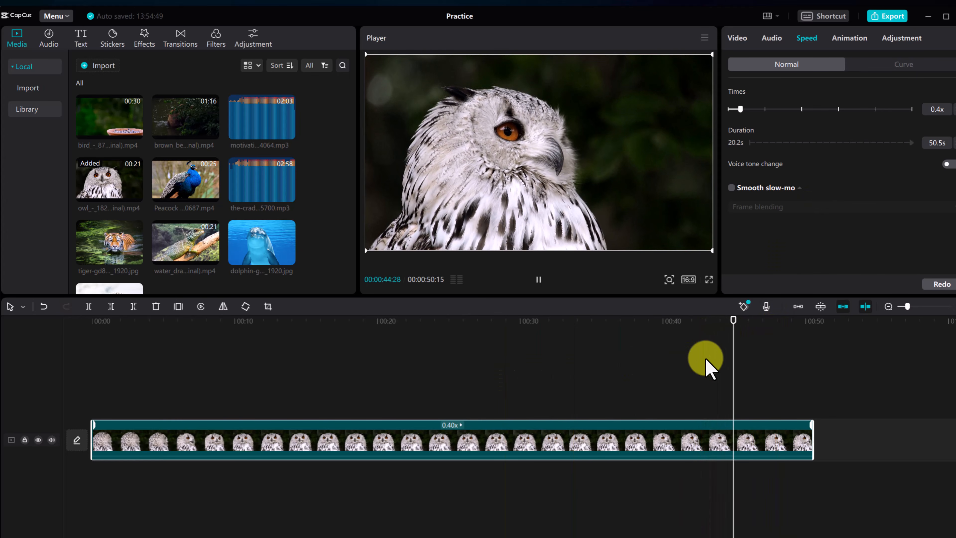
left_click(765, 109)
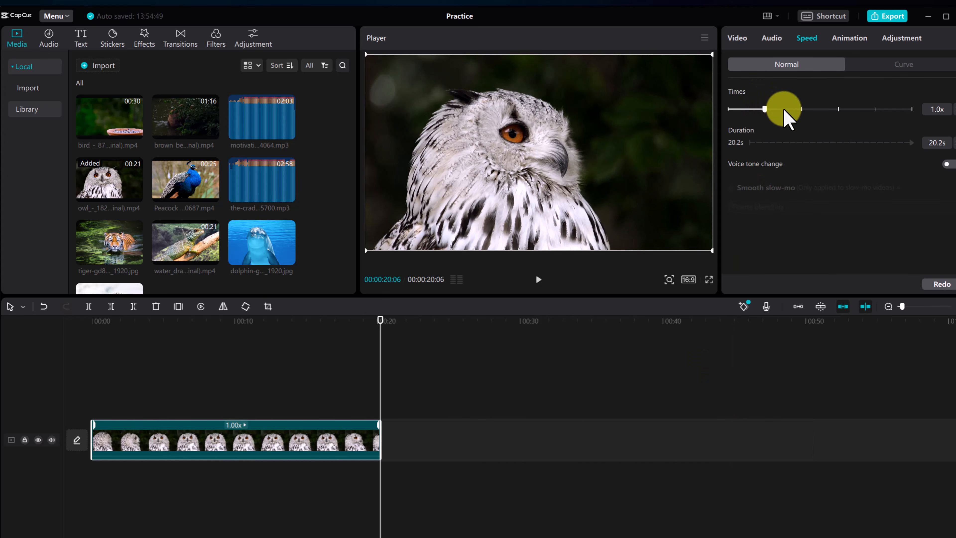
- Look through the In, Out and Combo animation presets available for the owl clip
left_click(846, 38)
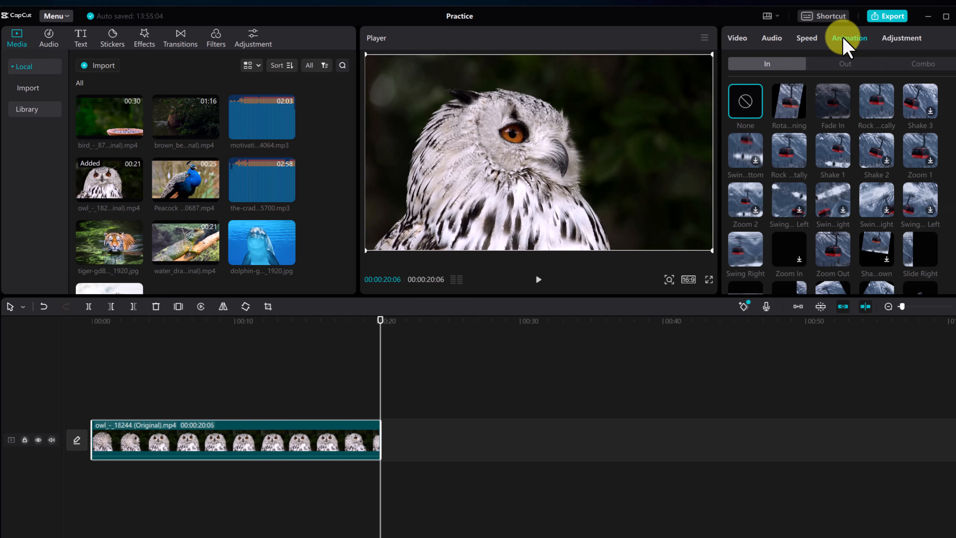
left_click(830, 64)
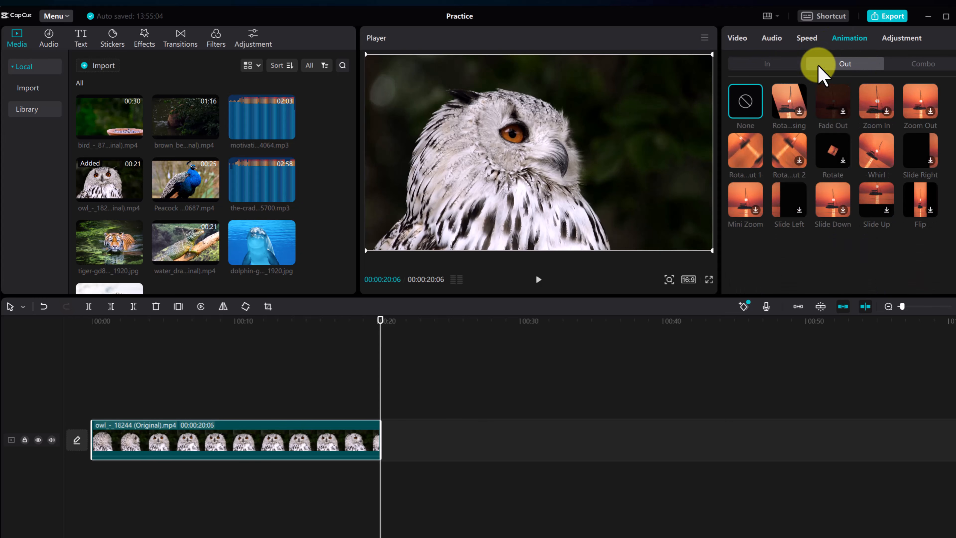
left_click(924, 65)
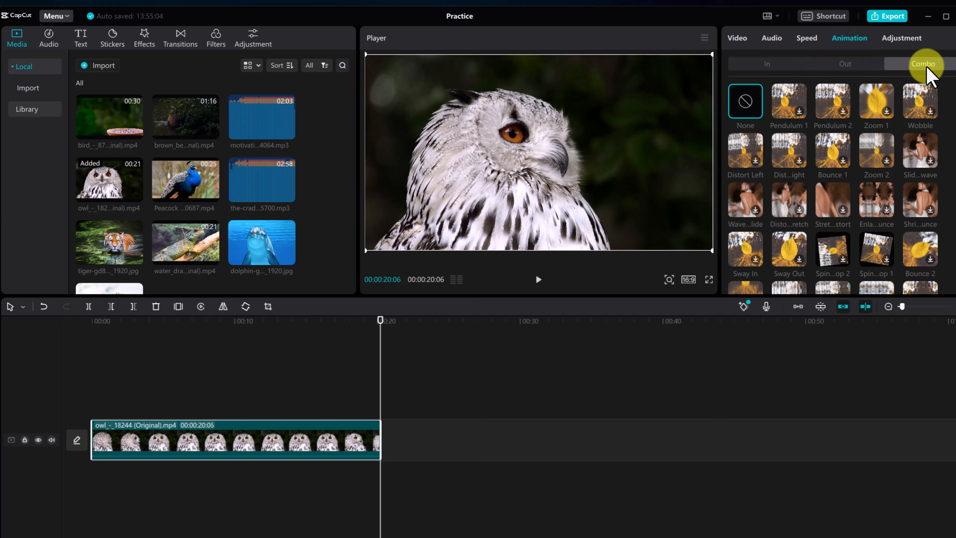
left_click(764, 64)
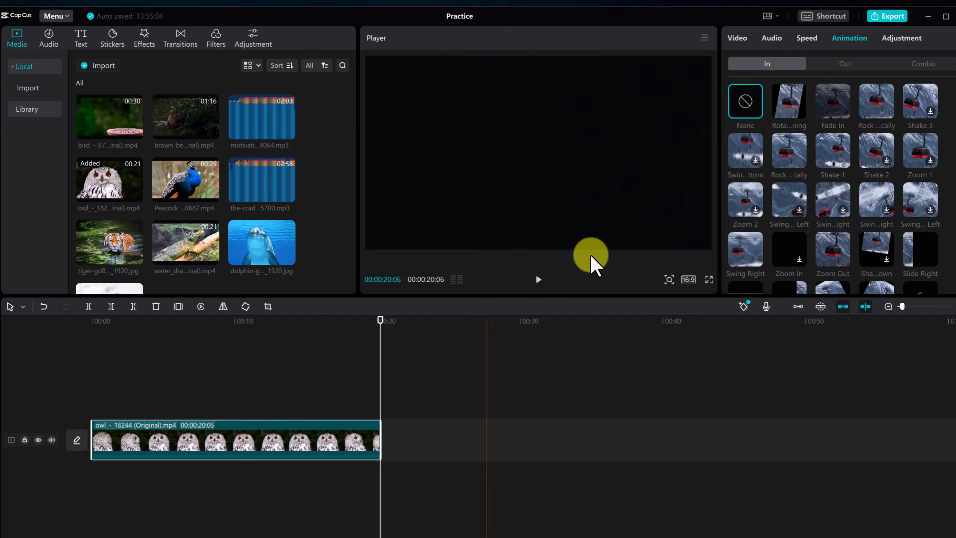
- Apply the Roll Right entrance animation to the owl clip and play it from the beginning
scroll(772, 170, "down", 1)
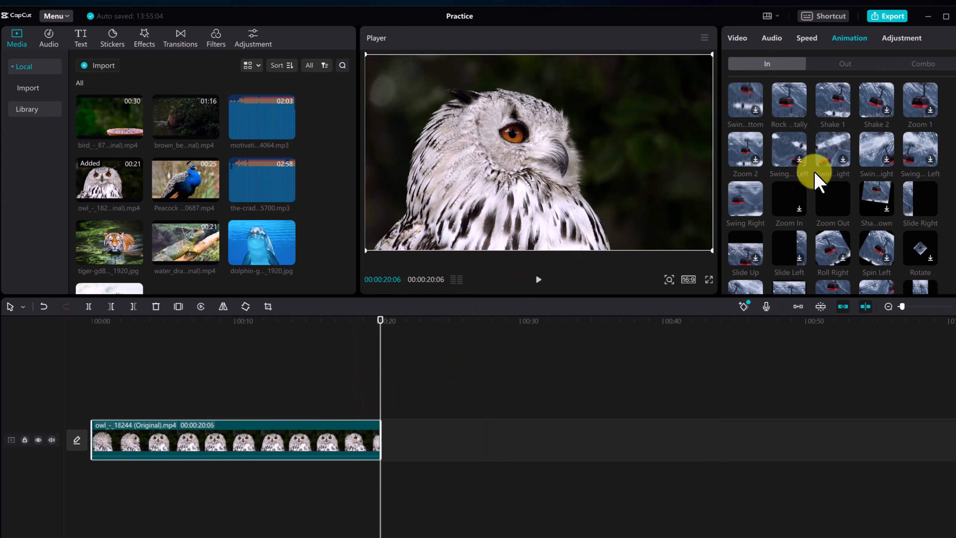
left_click(833, 248)
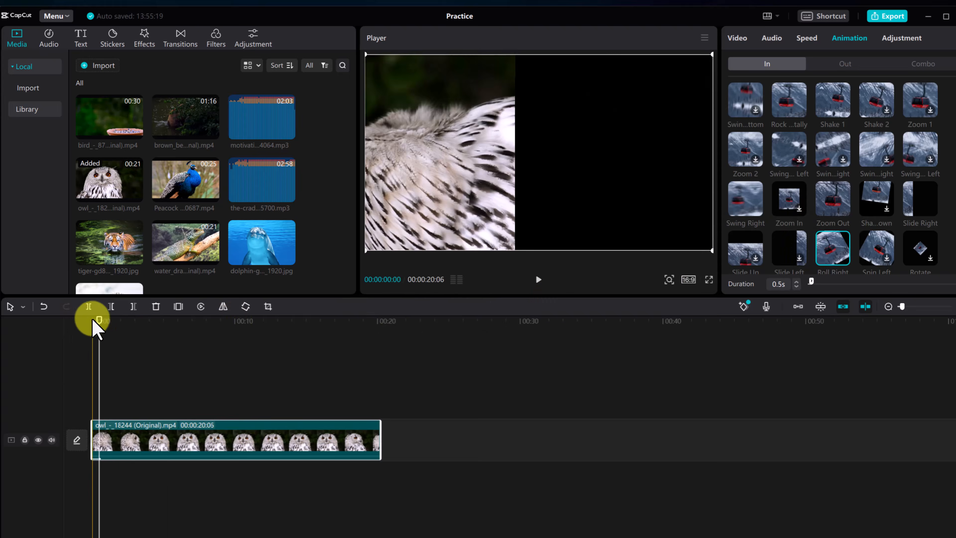
left_click_drag(102, 331, 86, 319)
key("space")
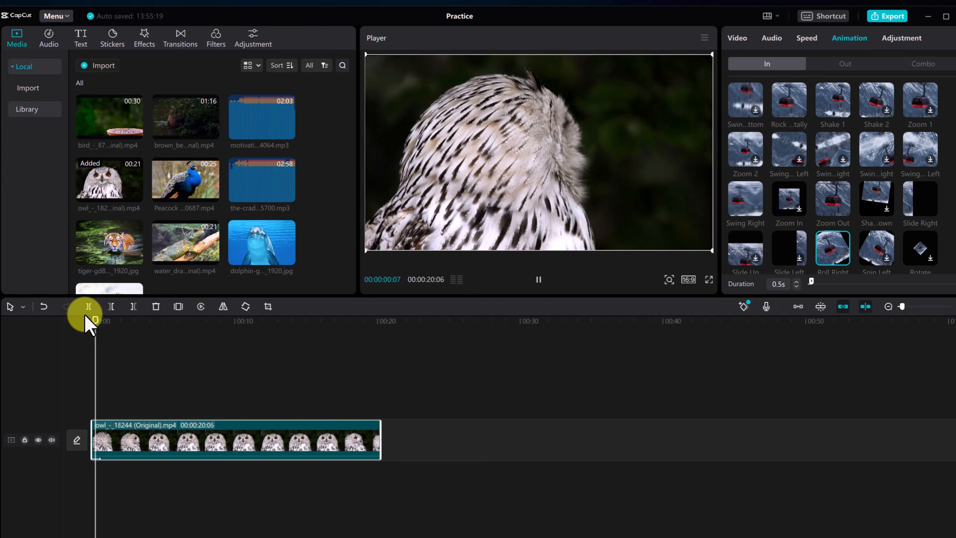
key("space")
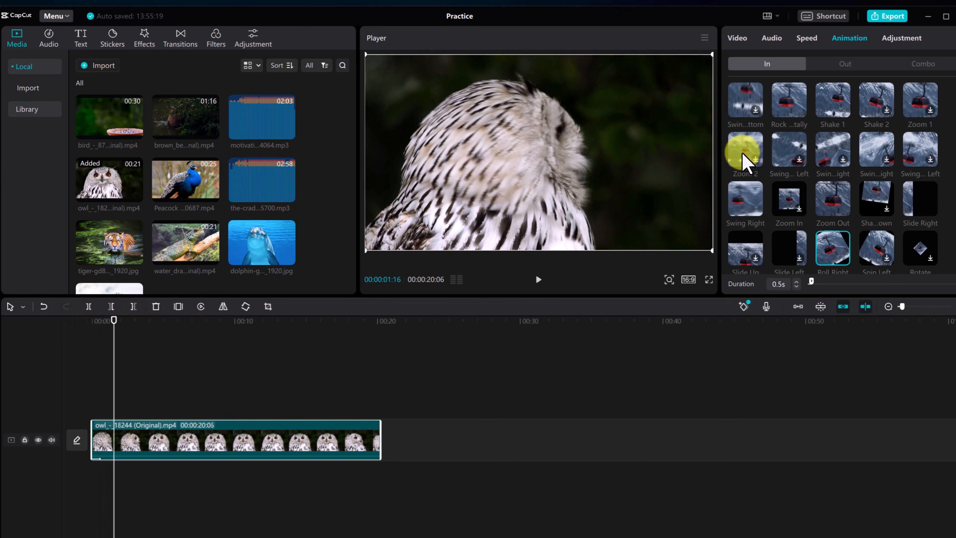
- Give the owl clip the Swing Right entrance animation and the Rotate Out 1 exit animation
left_click(750, 201)
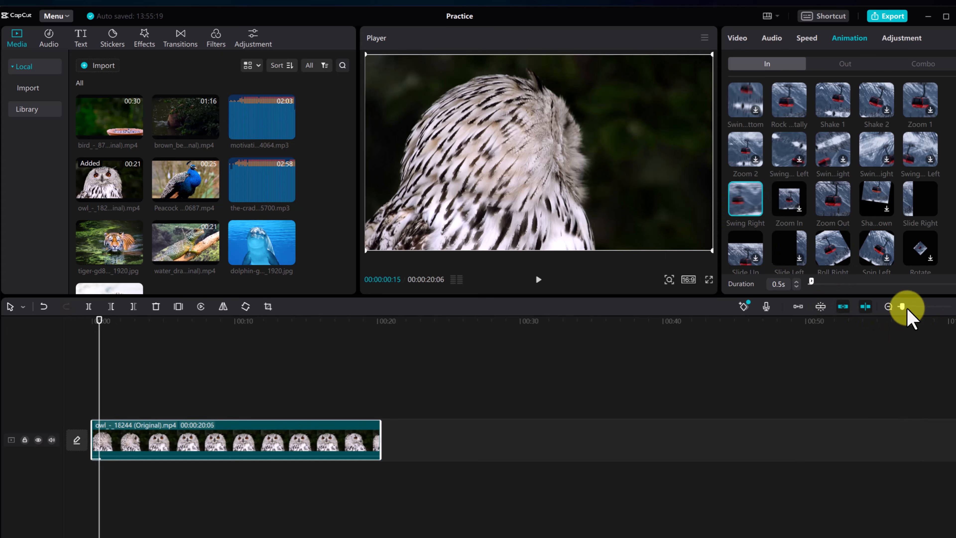
left_click_drag(903, 307, 918, 307)
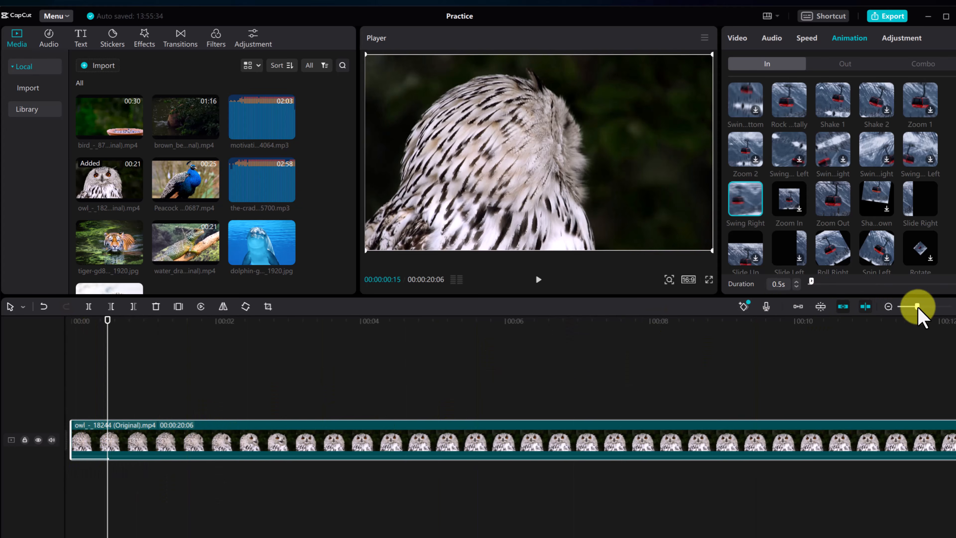
left_click_drag(918, 307, 907, 307)
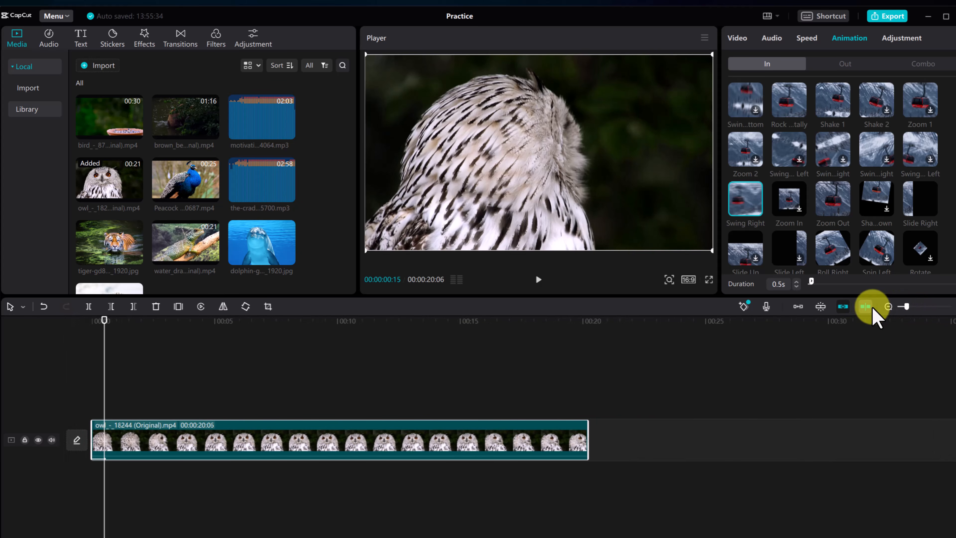
left_click(844, 64)
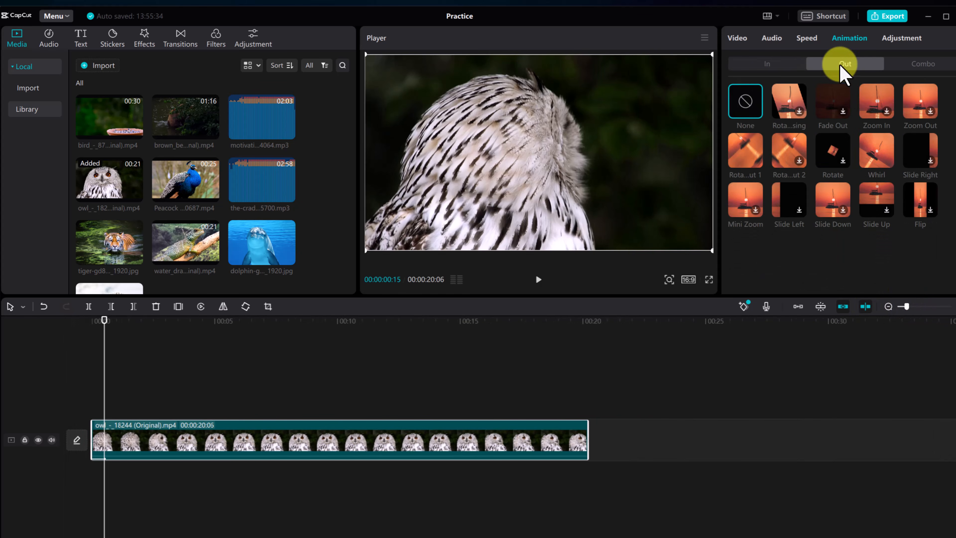
left_click(746, 155)
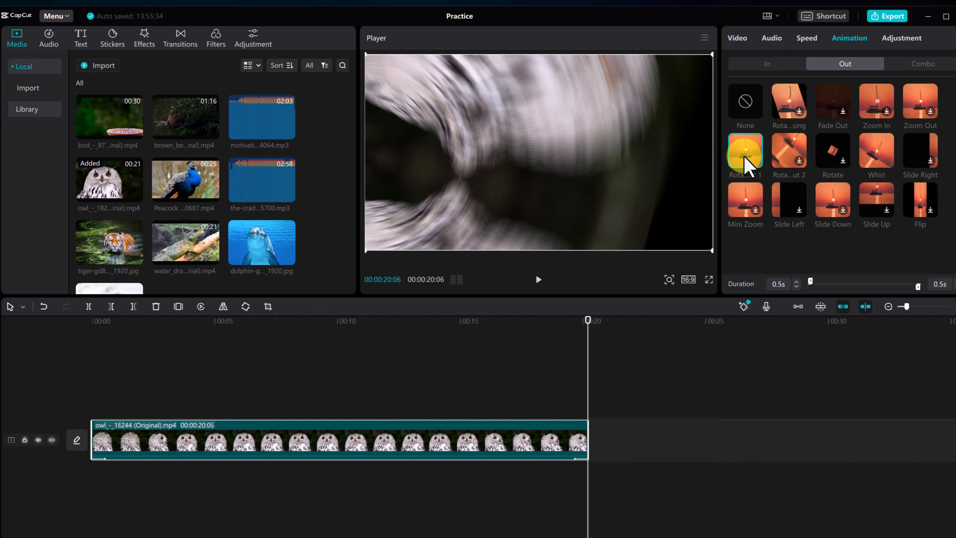
- Adjust the owl clip's basic colours, setting the temperature to -38 and the hue to -23
left_click(900, 38)
left_click_drag(612, 313, 231, 321)
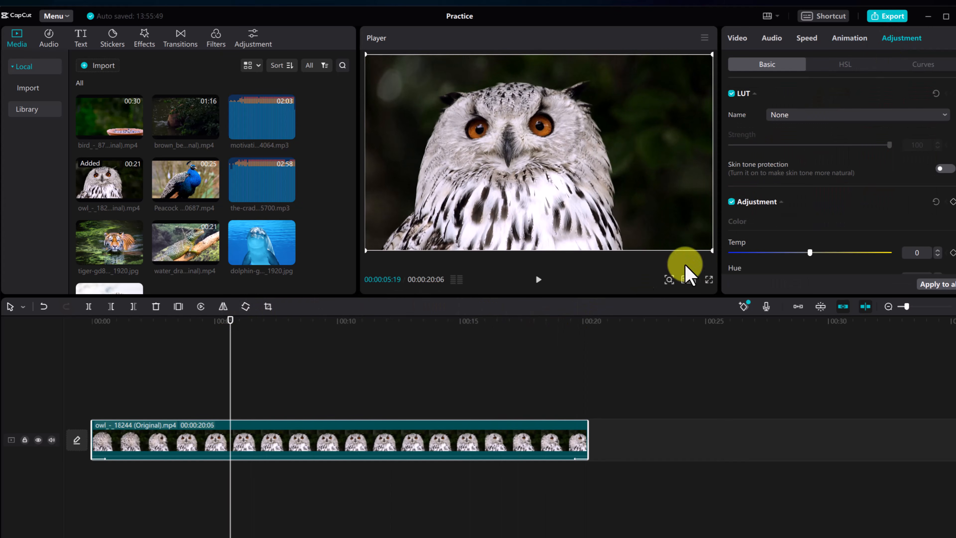
scroll(814, 203, "down", 2)
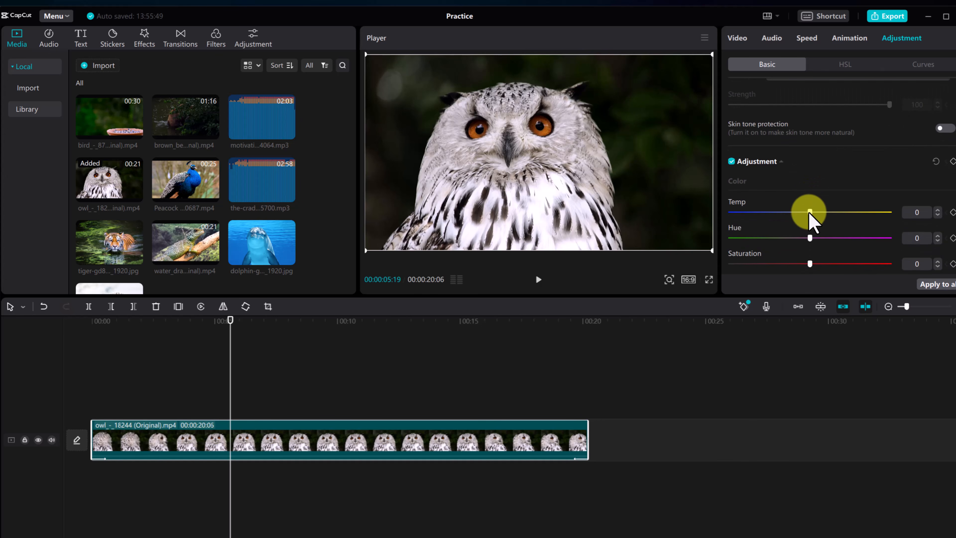
left_click_drag(809, 213, 748, 213)
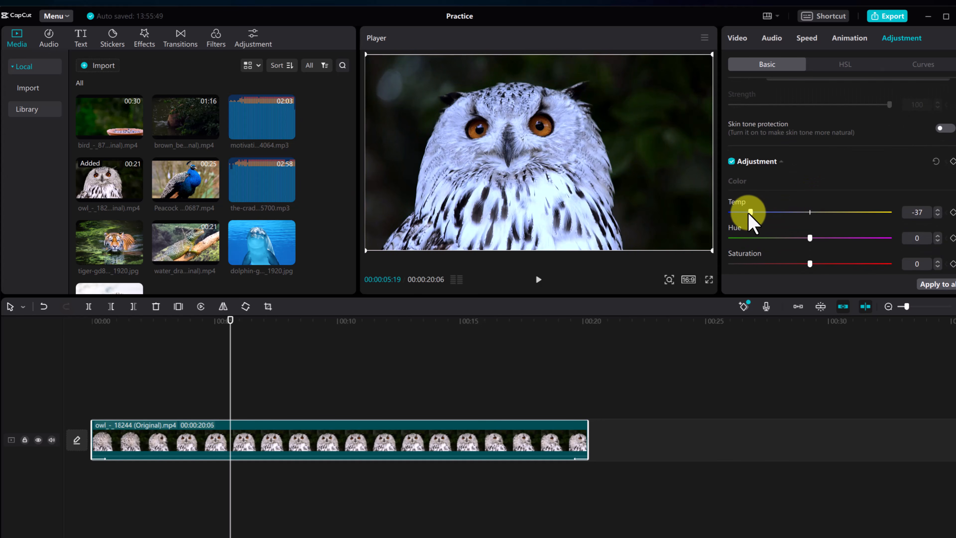
left_click_drag(812, 241, 774, 247)
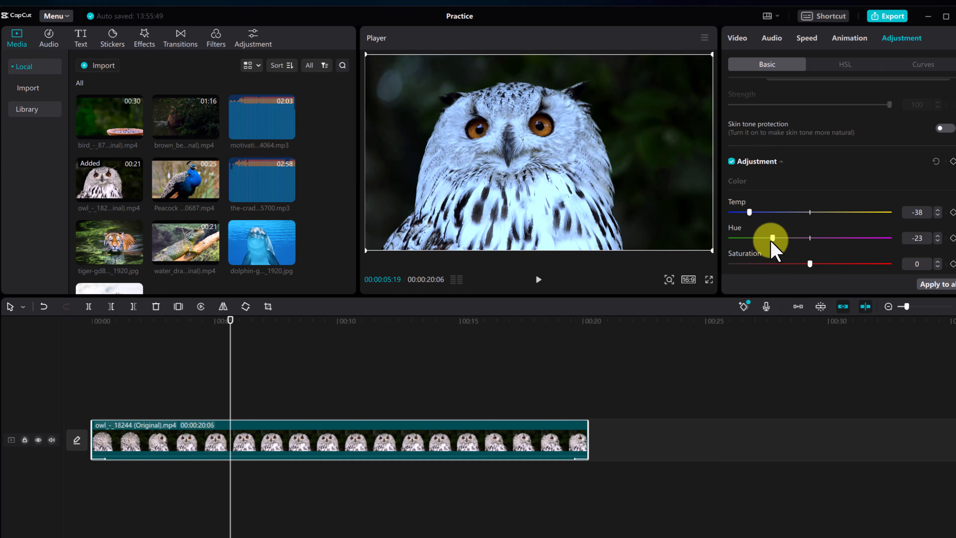
- Raise the contrast in the owl clip's lightness adjustments
scroll(792, 245, "down", 2)
scroll(792, 243, "down", 7)
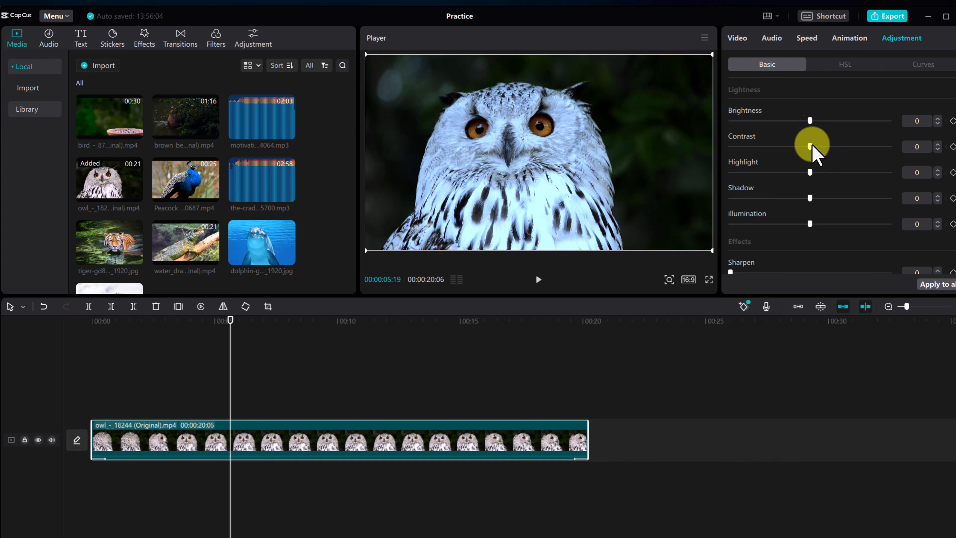
left_click_drag(810, 146, 833, 146)
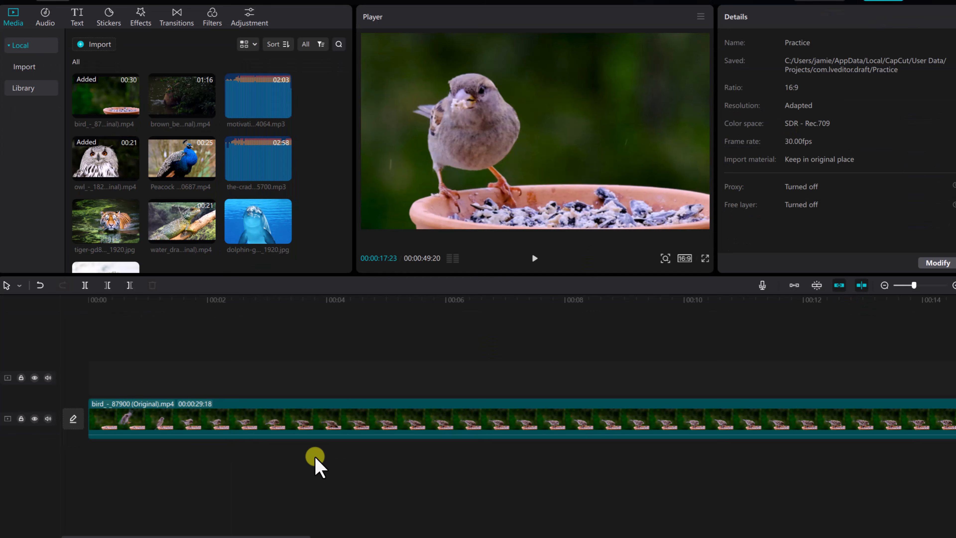
- Add the-cradle-of-your-soul-15700.mp3 beneath the bird clip with a volume of 6.9 dB and a 0.5 s fade-in
left_click(250, 170)
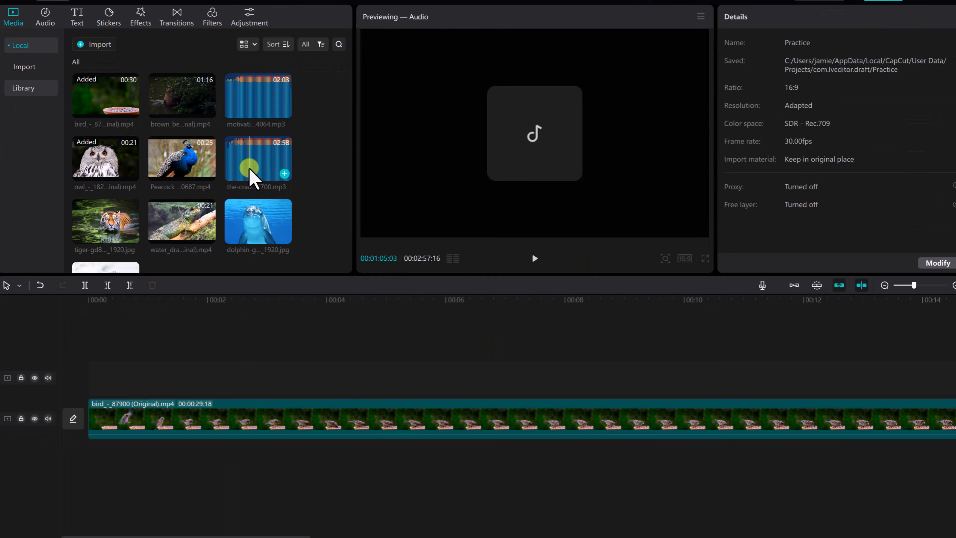
left_click_drag(250, 171, 95, 455)
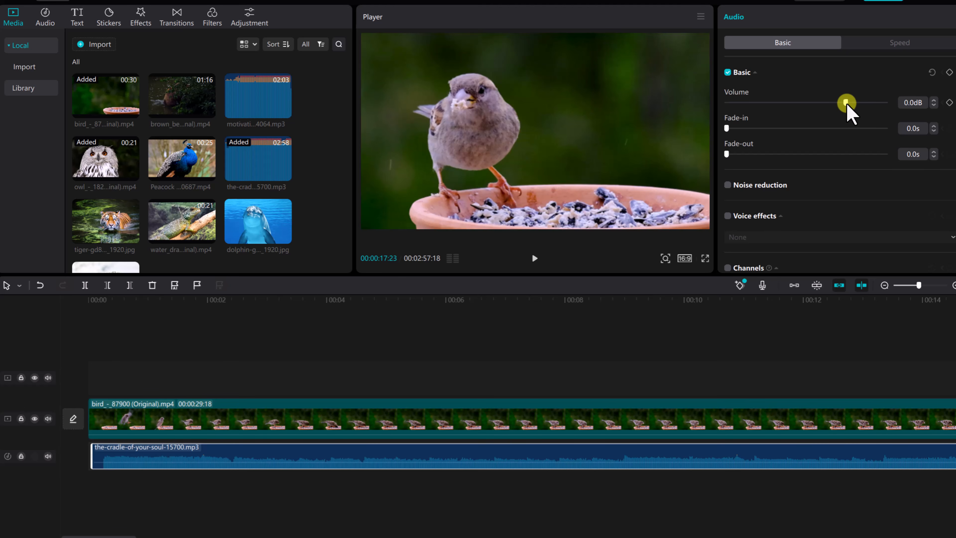
left_click_drag(848, 106, 862, 106)
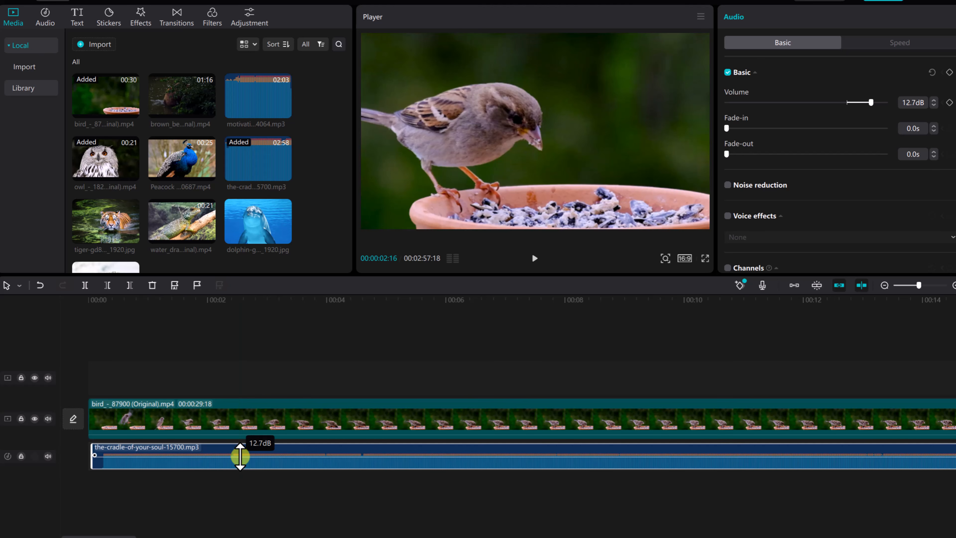
left_click_drag(240, 457, 243, 460)
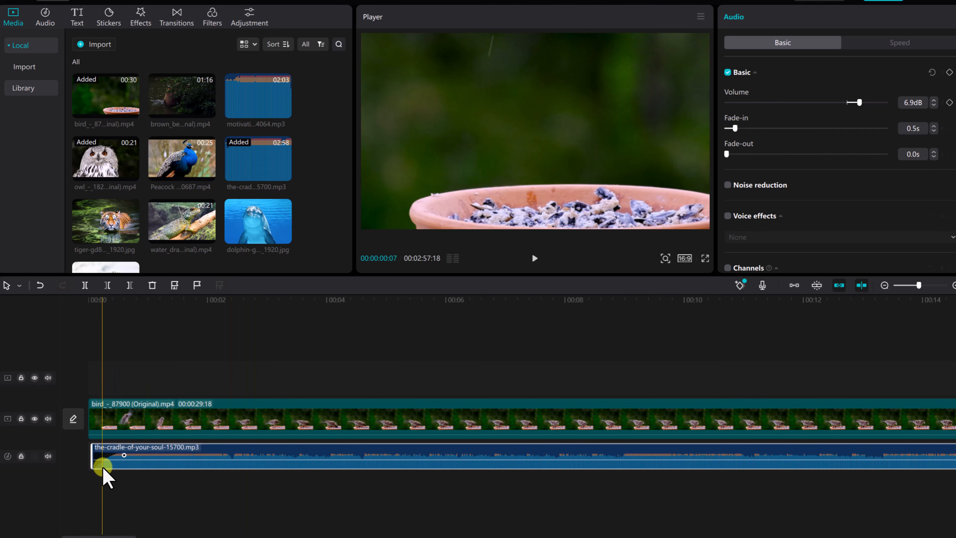
- Play the timeline from near its start to hear the music fade in
left_click(105, 302)
left_click_drag(101, 299, 94, 298)
key("space")
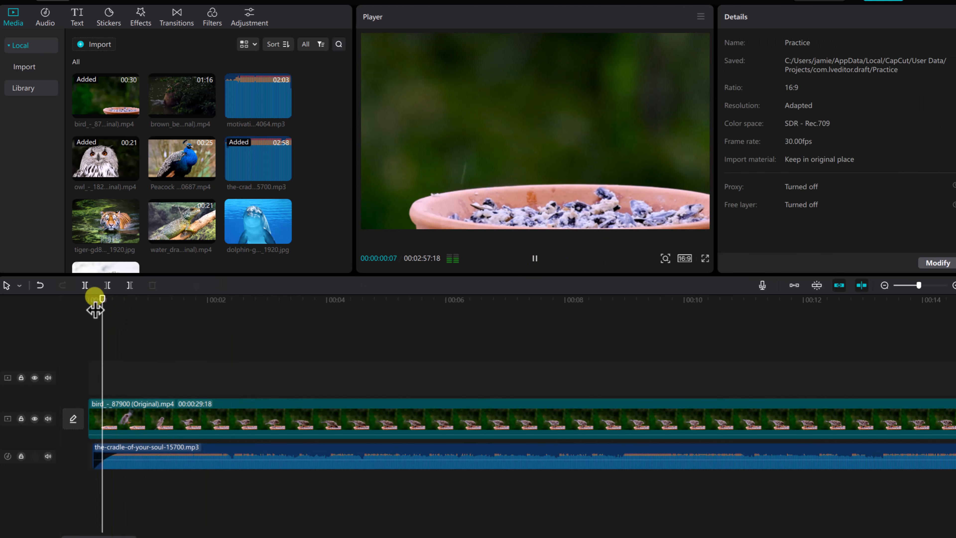
key("space")
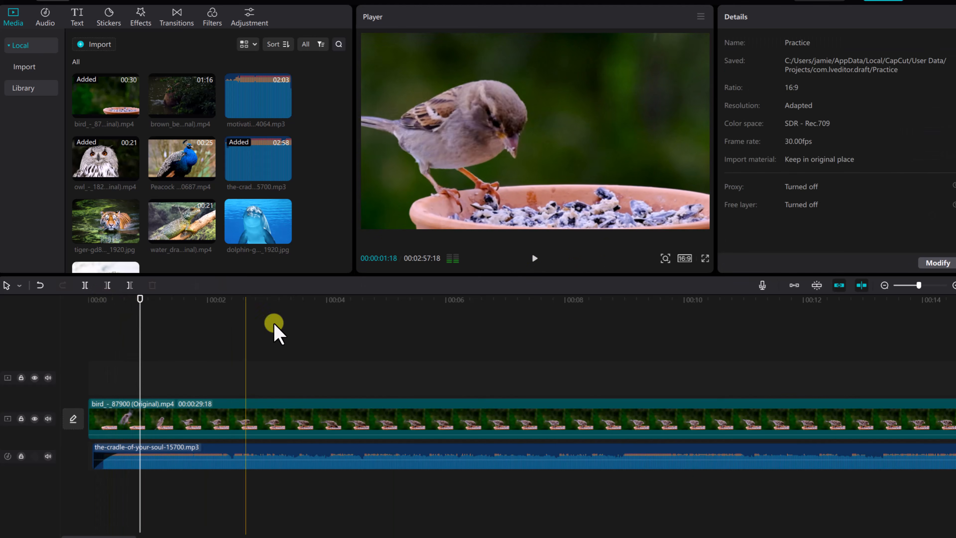
- Lengthen the music track's fade-in to 3.0 s
left_click(213, 468)
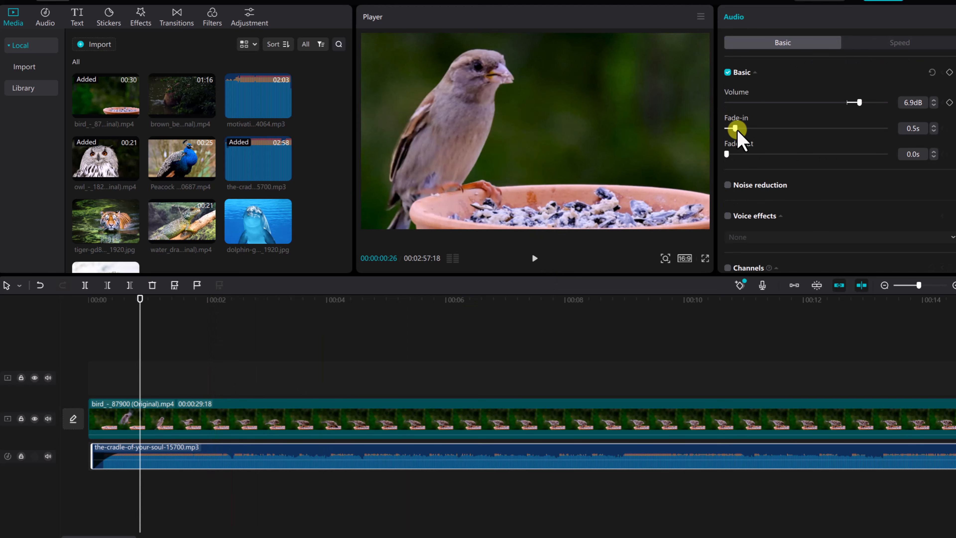
left_click_drag(744, 133, 777, 133)
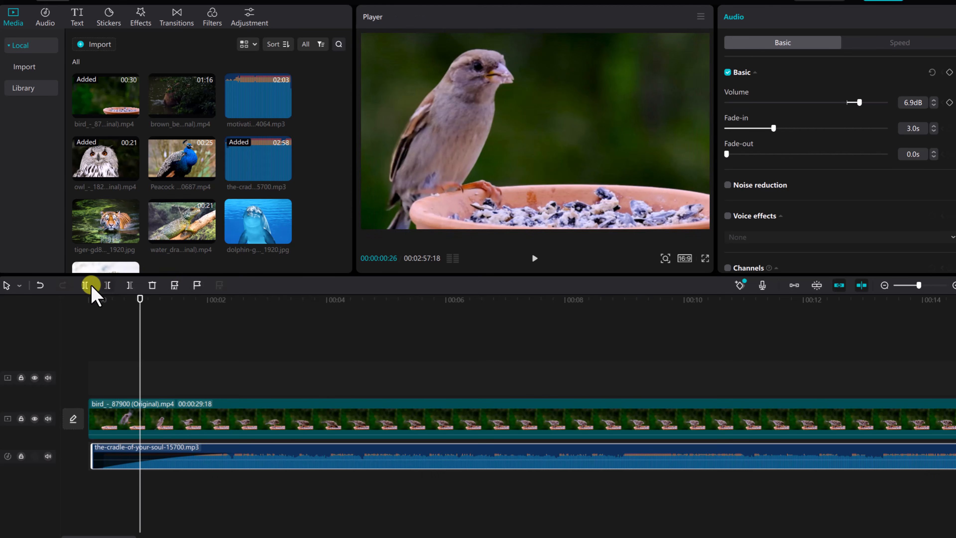
- Shorten the music by splitting it at 00:00:05:08 and deleting everything after that point
key("ctrl+b")
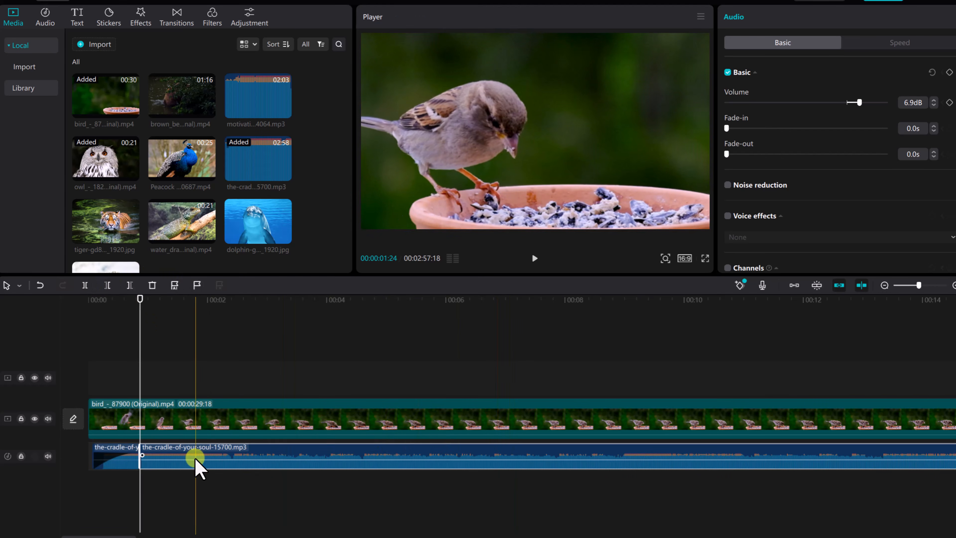
left_click(39, 285)
left_click(151, 300)
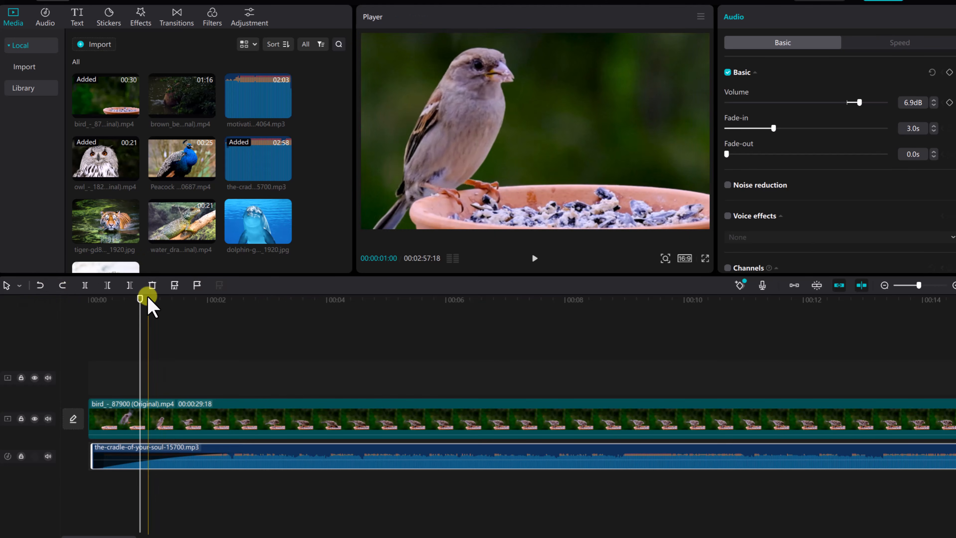
left_click(401, 301)
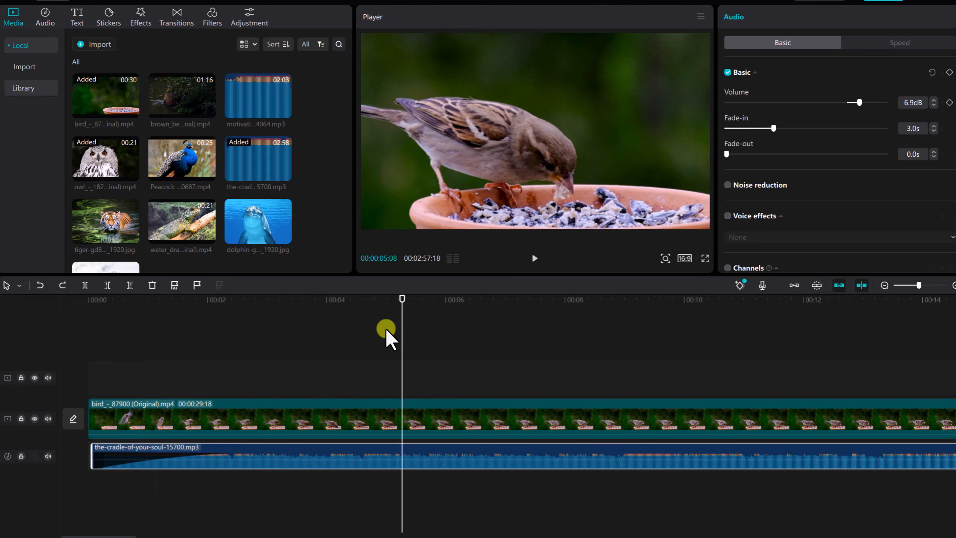
left_click(84, 285)
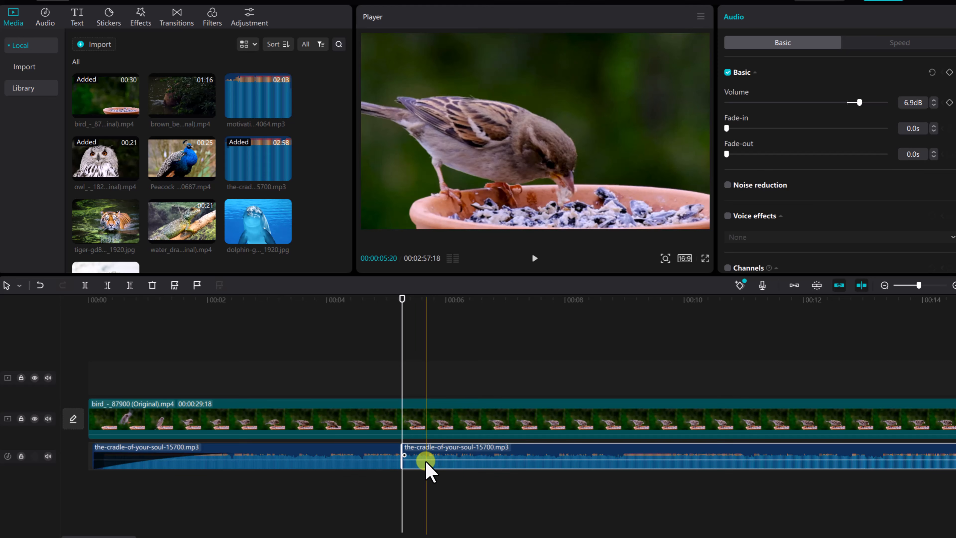
key("Delete")
- Give the shortened music a 2.1 s fade-out and play its closing seconds
left_click(384, 456)
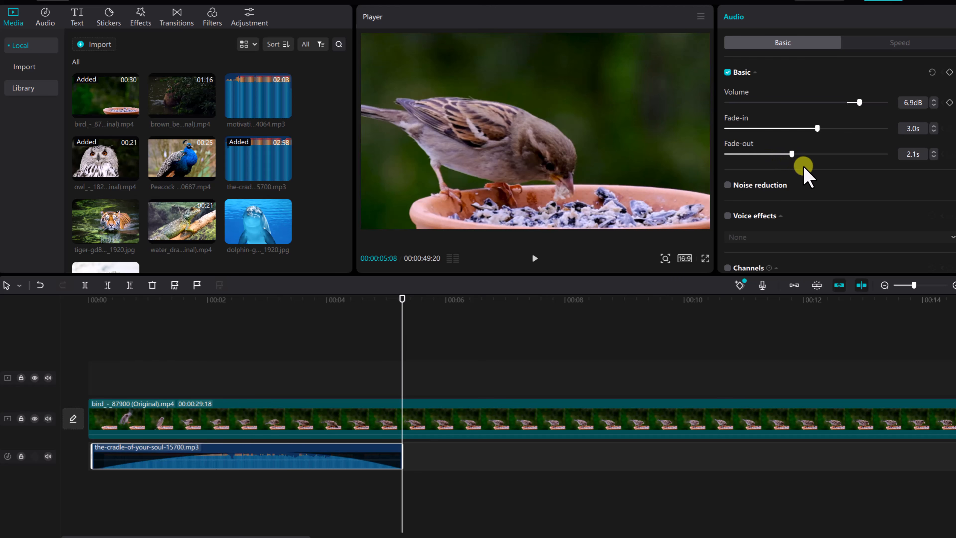
left_click_drag(402, 300, 286, 312)
key("space")
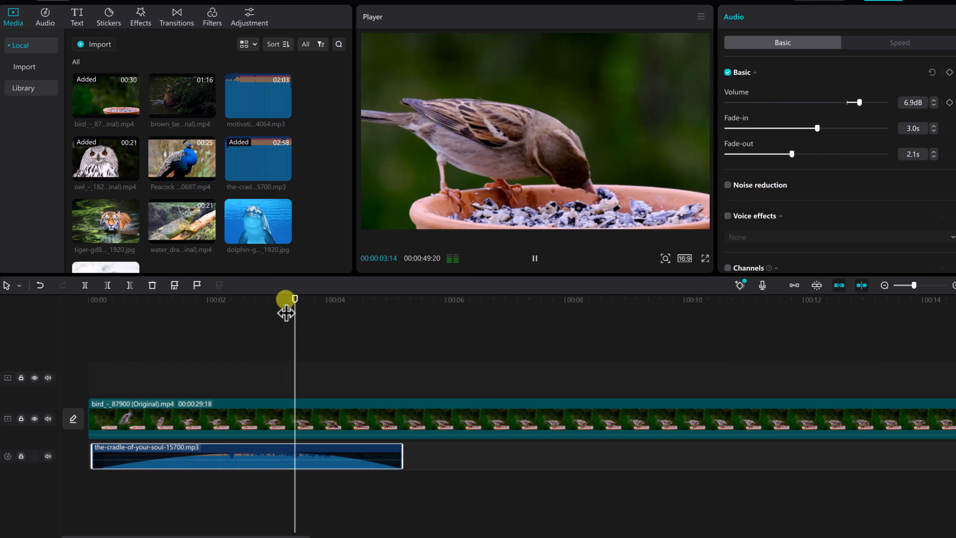
- Try enabling Voice effects on the music track and open its effect choices
key("space")
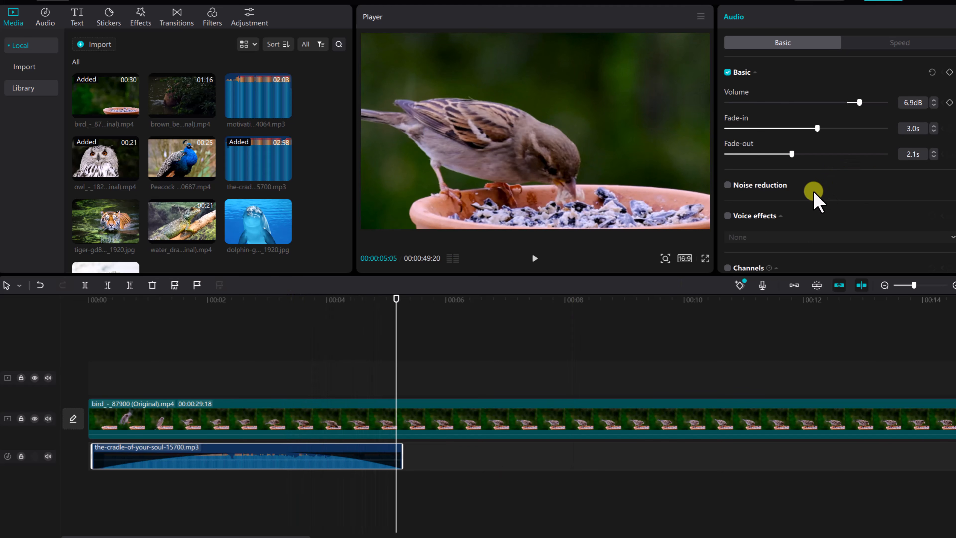
scroll(808, 190, "down", 2)
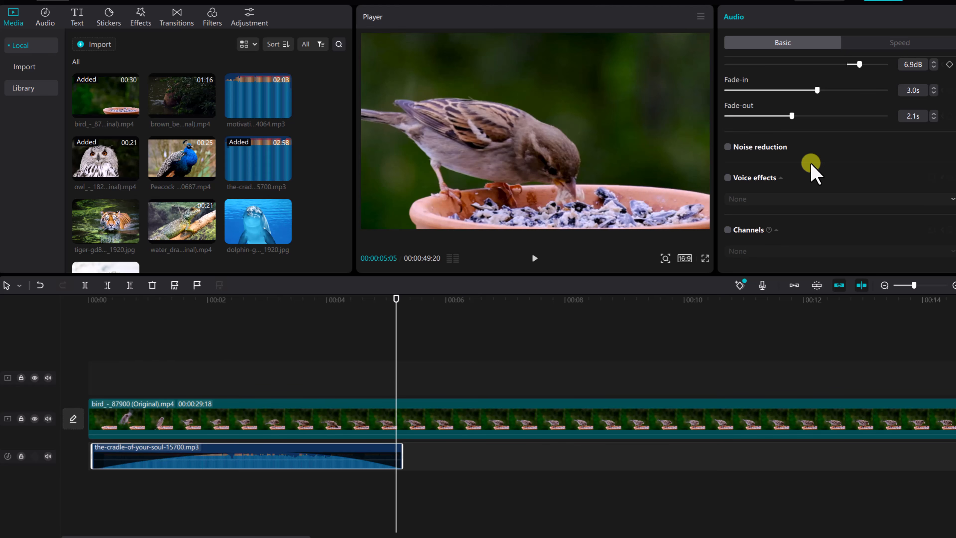
left_click(727, 178)
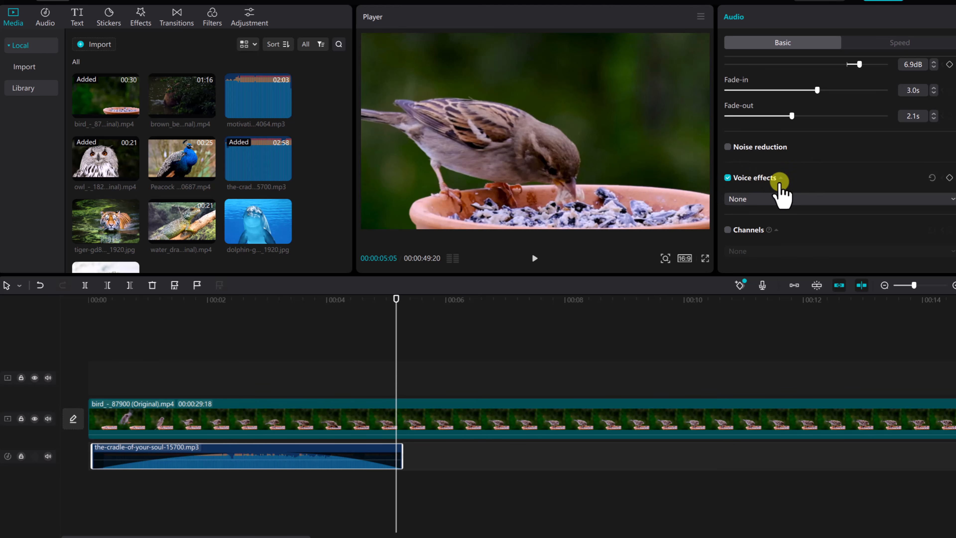
left_click(793, 200)
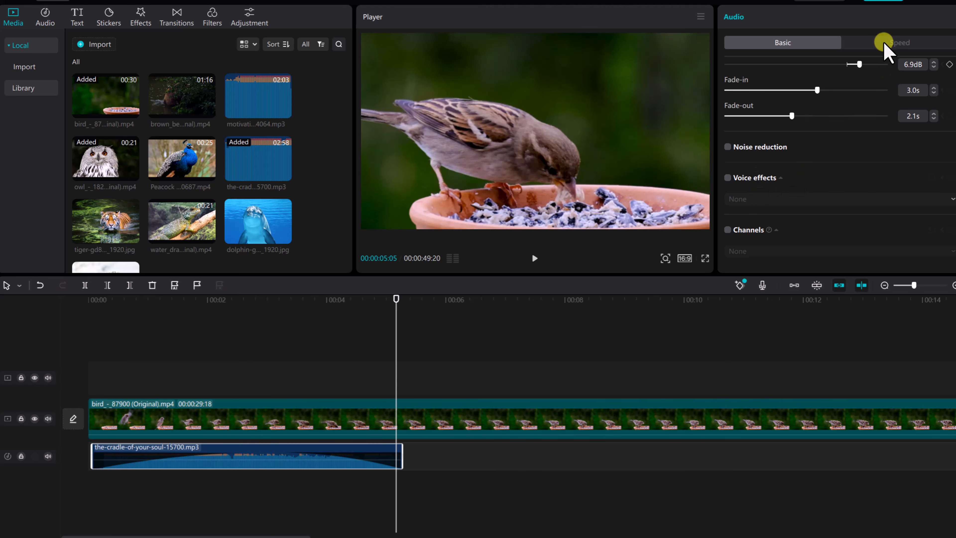
- Set the music track's speed to 2.6x and play it from the beginning
left_click(886, 48)
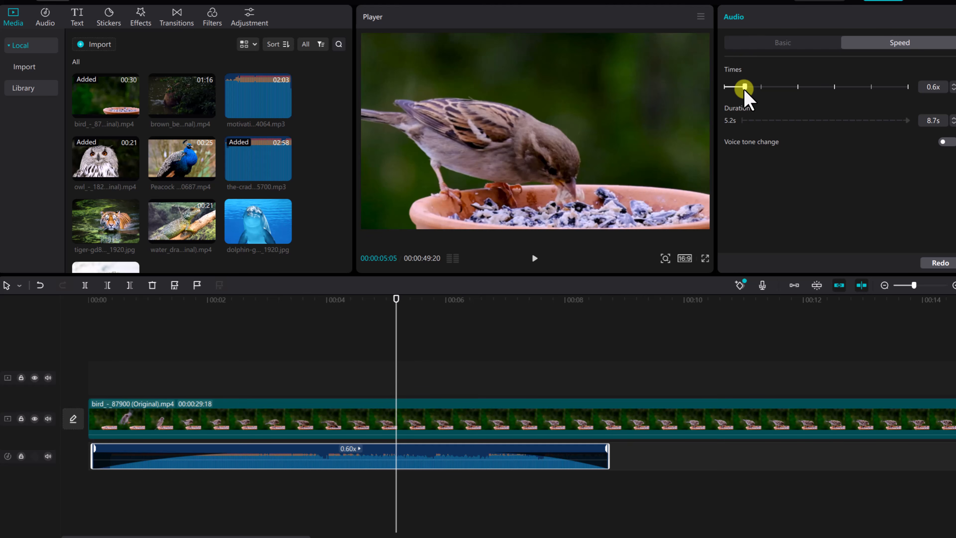
left_click_drag(745, 86, 807, 99)
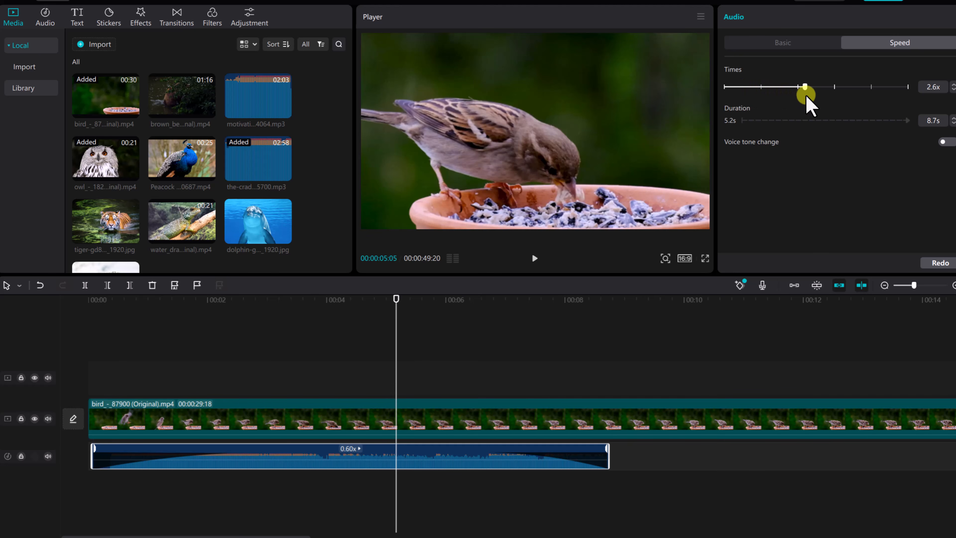
left_click_drag(394, 280, 94, 299)
key("space")
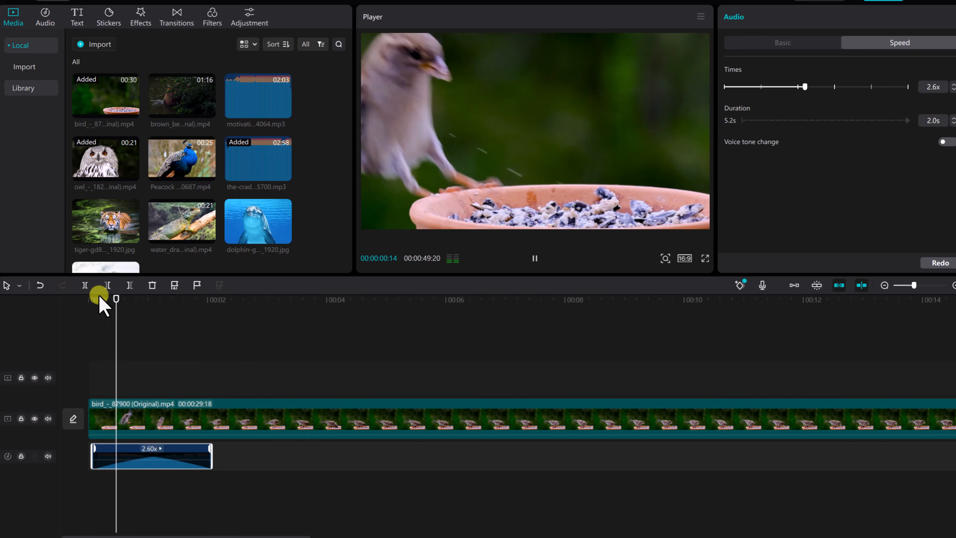
key("space")
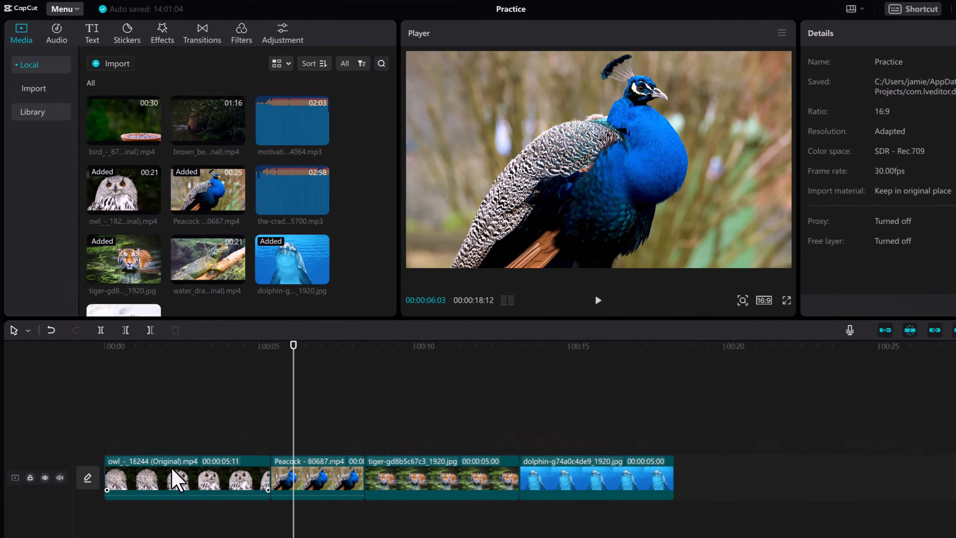
- Look through the clips in the sequence and play across the cut between the owl and peacock clips
left_click(155, 422)
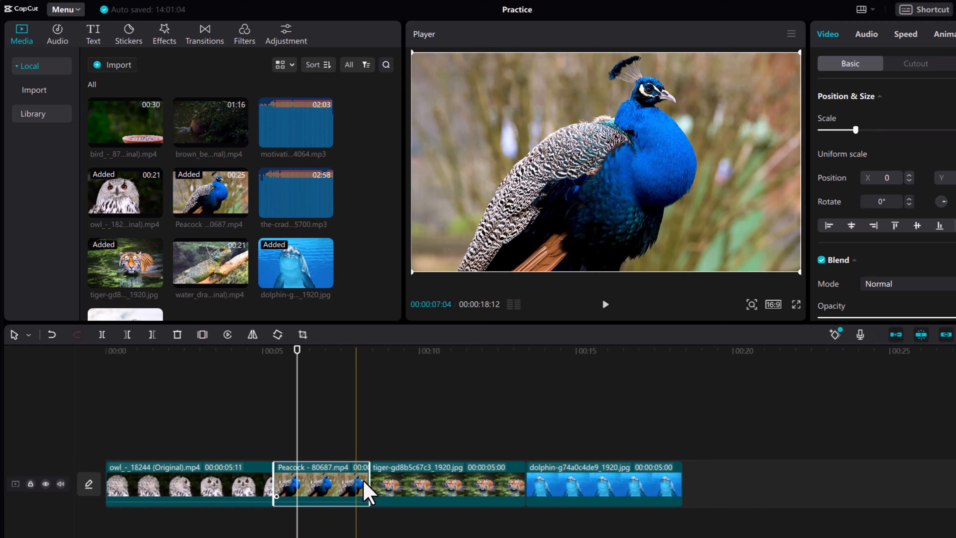
left_click(414, 481)
left_click(623, 486)
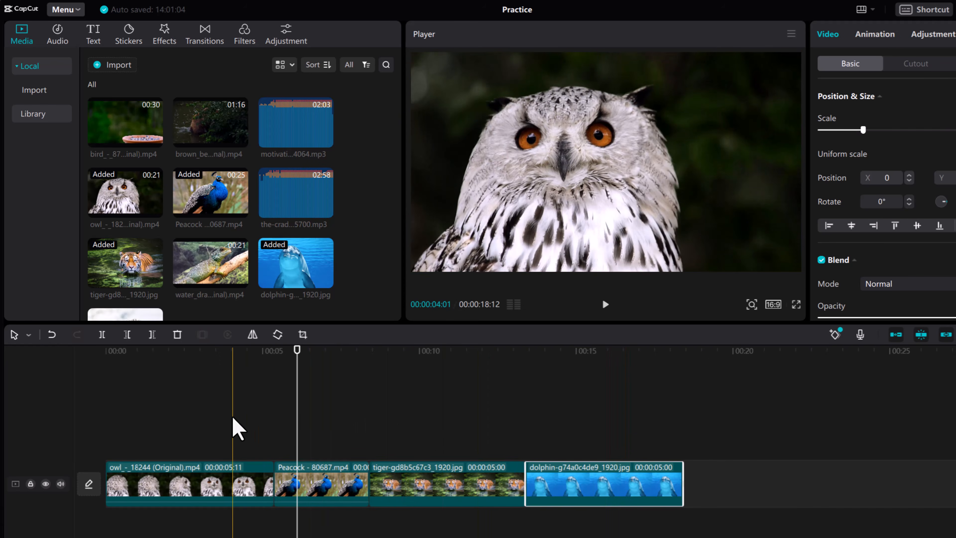
left_click_drag(296, 363, 261, 368)
key("space")
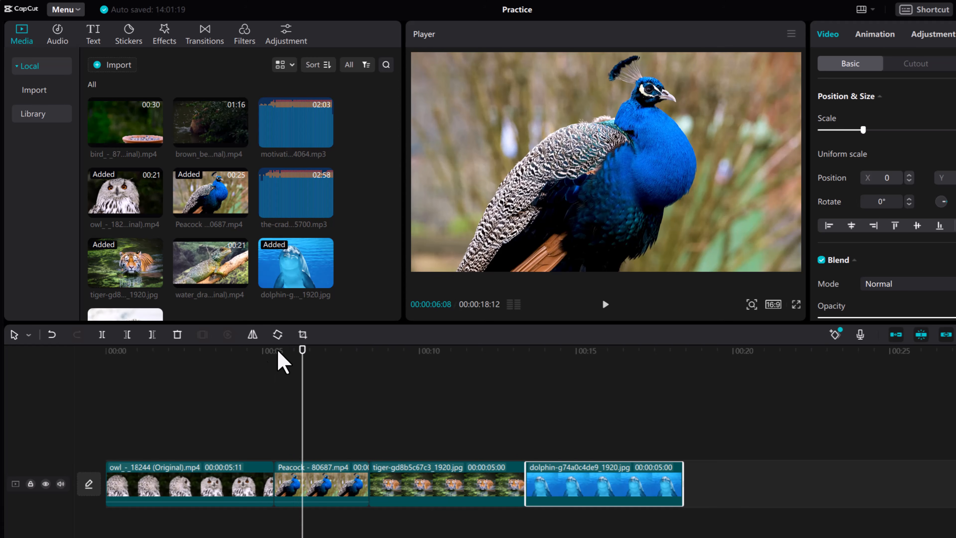
- Add the Rotate CCW II transition between the owl and peacock clips and play across it
left_click_drag(301, 363, 259, 370)
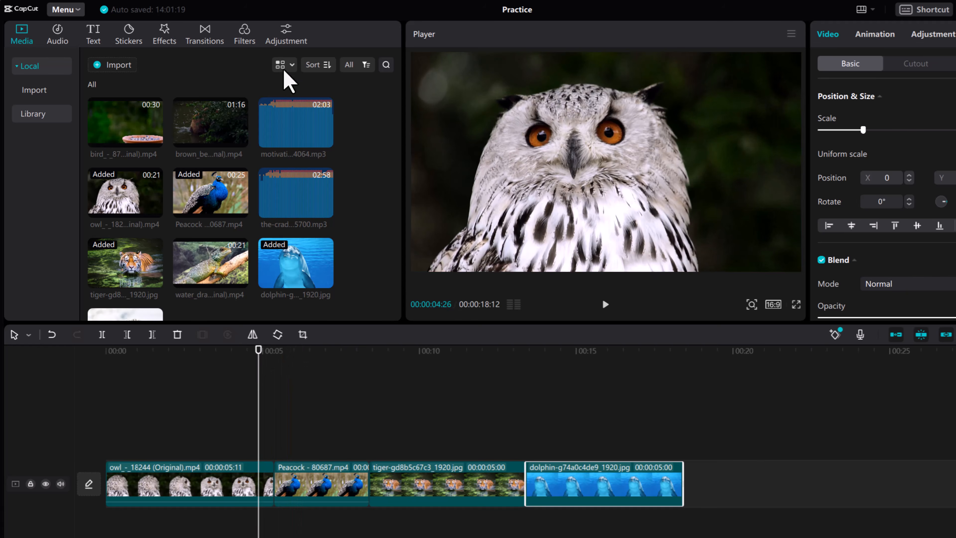
left_click(205, 40)
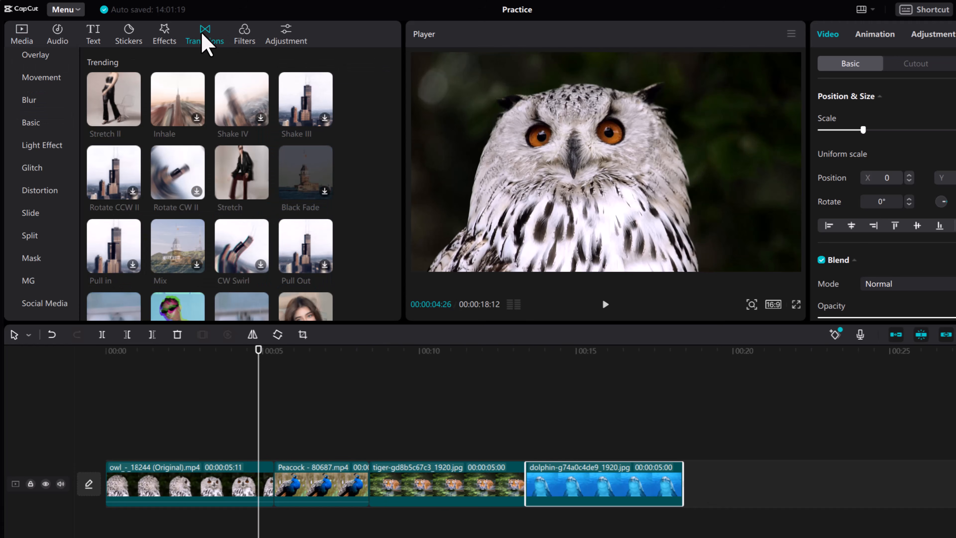
scroll(190, 168, "down", 3)
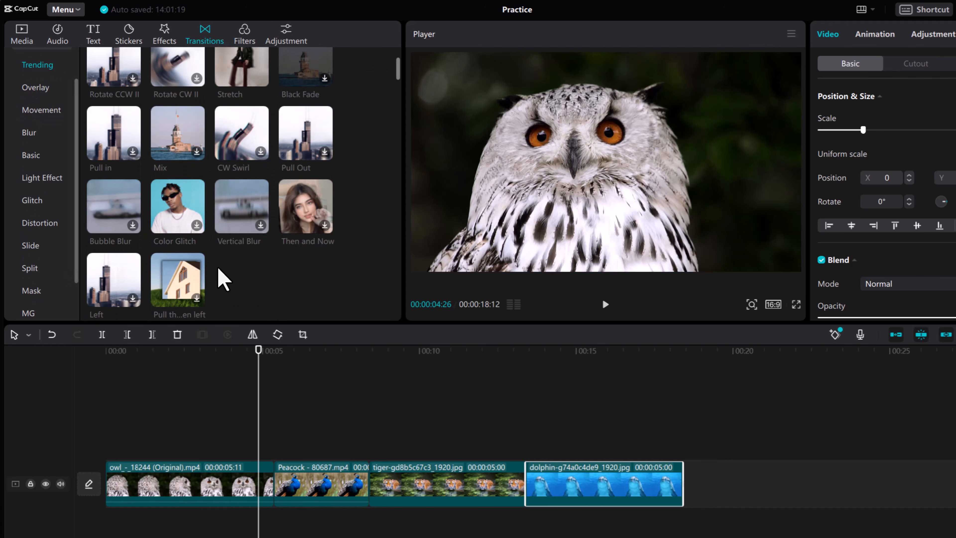
scroll(218, 267, "up", 3)
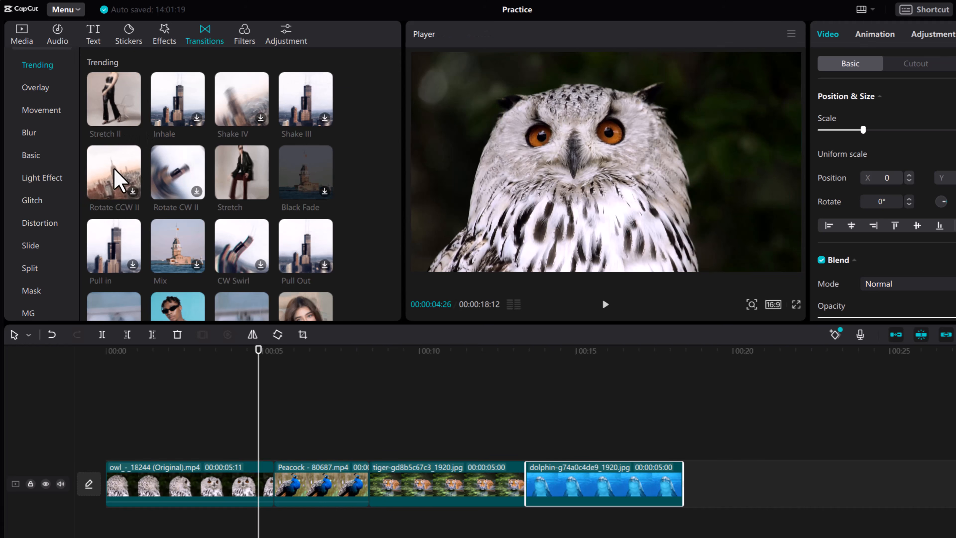
left_click(118, 175)
mouse_move(115, 171)
left_mouse_down()
mouse_move(166, 209)
mouse_move(293, 472)
mouse_move(280, 503)
mouse_move(271, 486)
left_mouse_up()
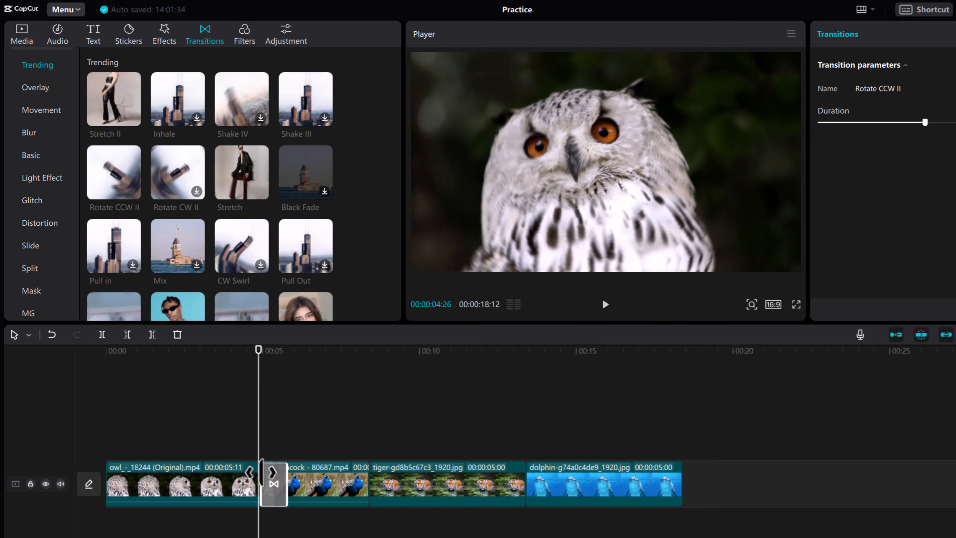
left_click(156, 361)
key("space")
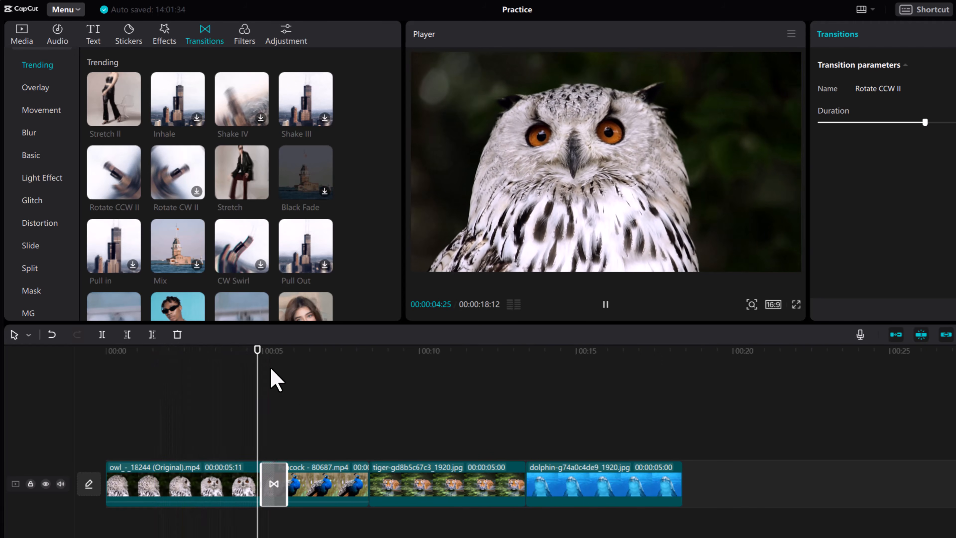
key("space")
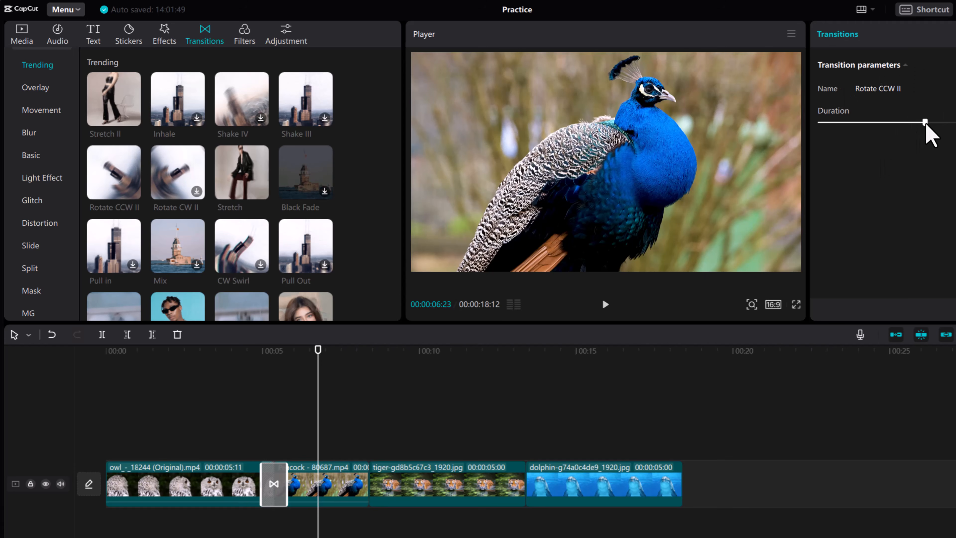
- Adjust the duration of the Rotate CCW II transition and lengthen it on the timeline
mouse_move(919, 125)
left_mouse_down()
mouse_move(881, 124)
mouse_move(921, 124)
left_mouse_up()
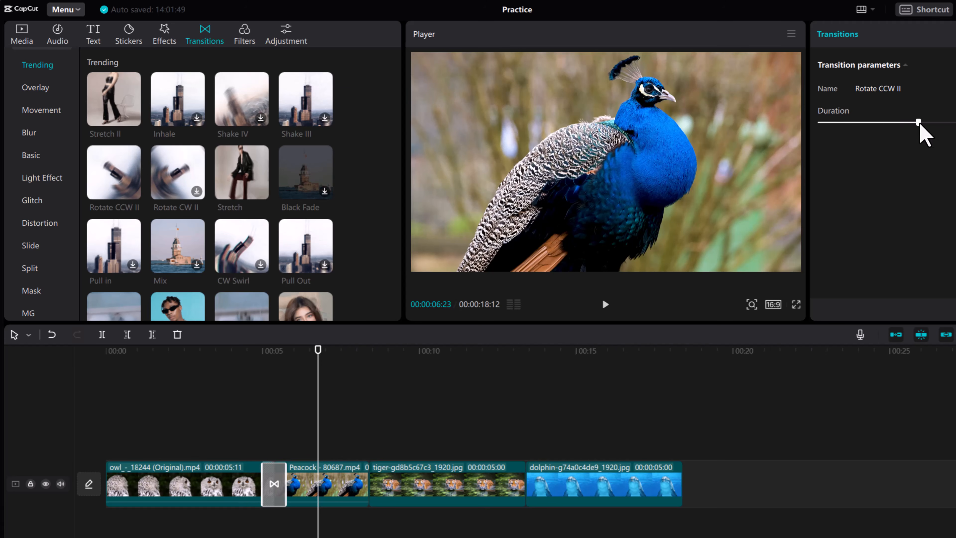
left_click_drag(289, 488, 291, 488)
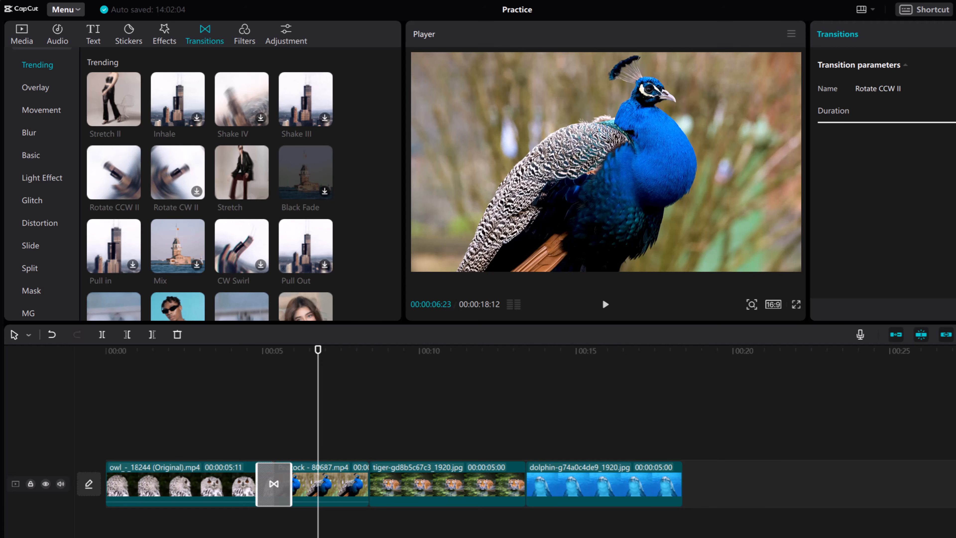
- Try applying the Rotate CCW II transition to every cut, and undo it
left_click(955, 309)
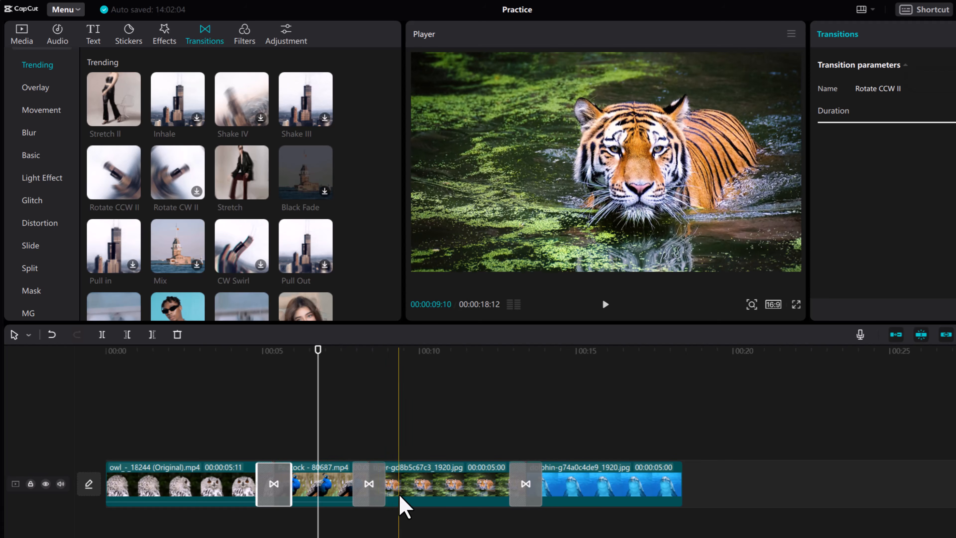
left_click(52, 335)
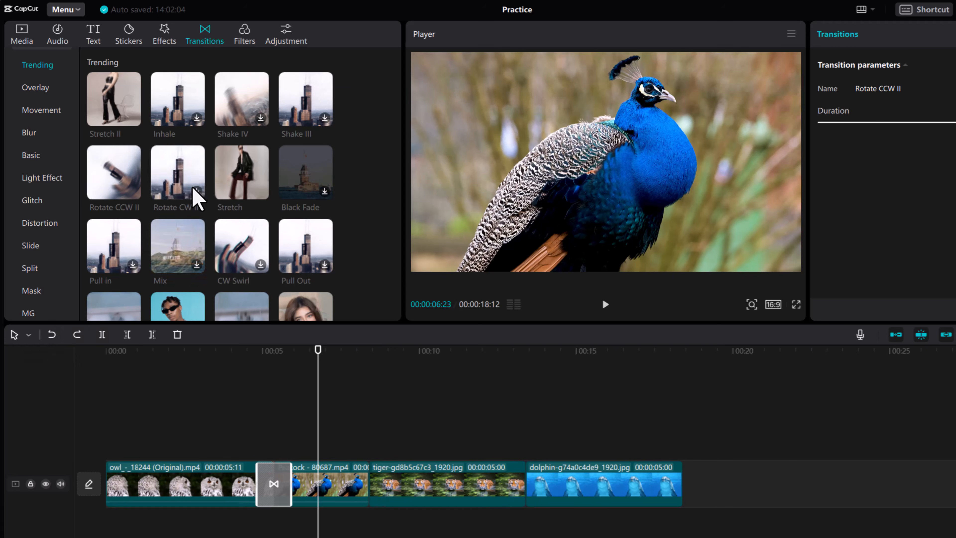
- Add the Color Glitch transition between the peacock and tiger clips and play across it
scroll(196, 204, "down", 2)
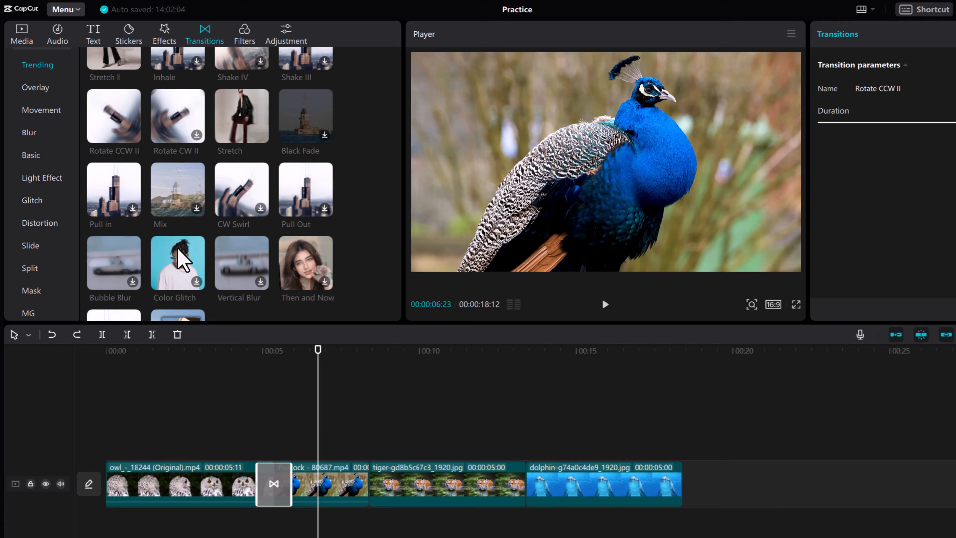
left_click_drag(181, 260, 371, 488)
left_click(346, 365)
key("space")
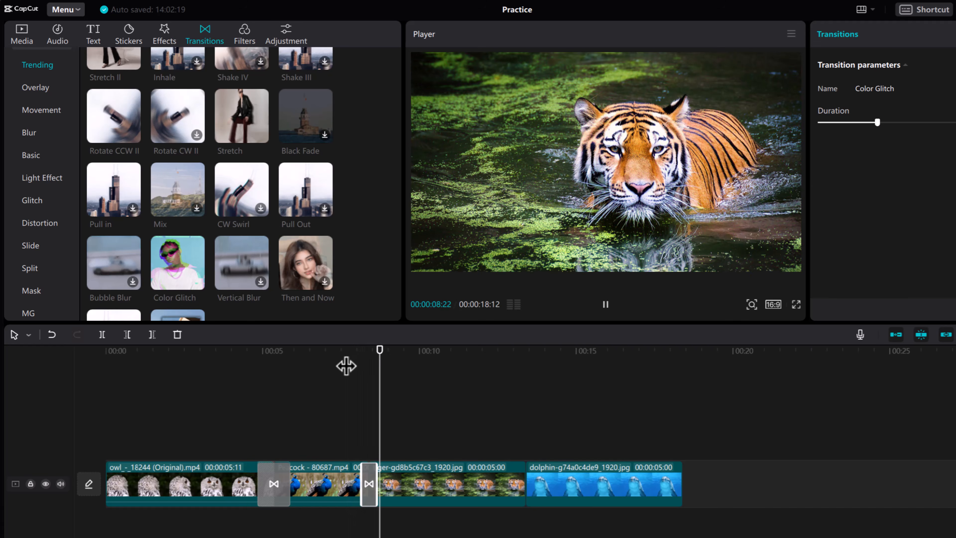
key("space")
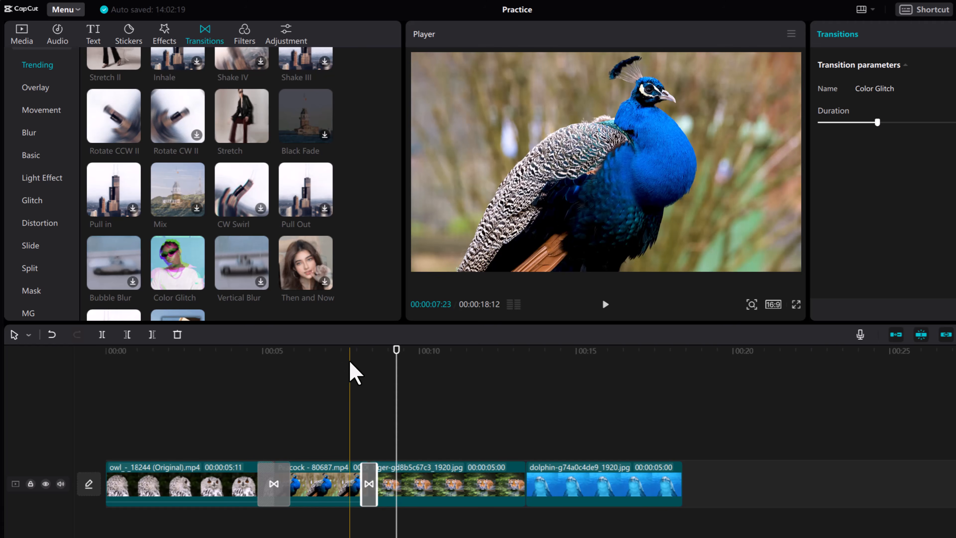
- Add a Default text clip above the owl clip, starting at 00:00:02:05
left_click_drag(395, 360, 229, 380)
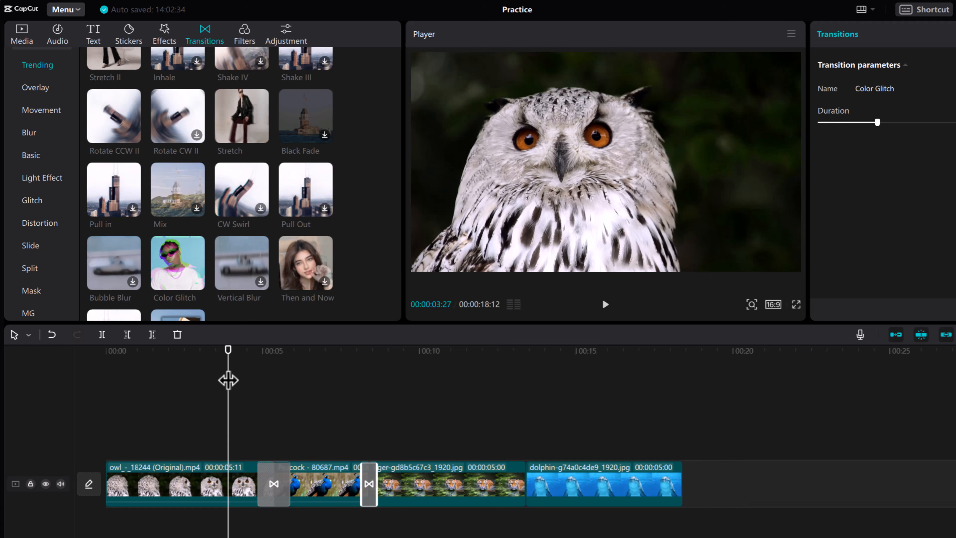
left_click(94, 36)
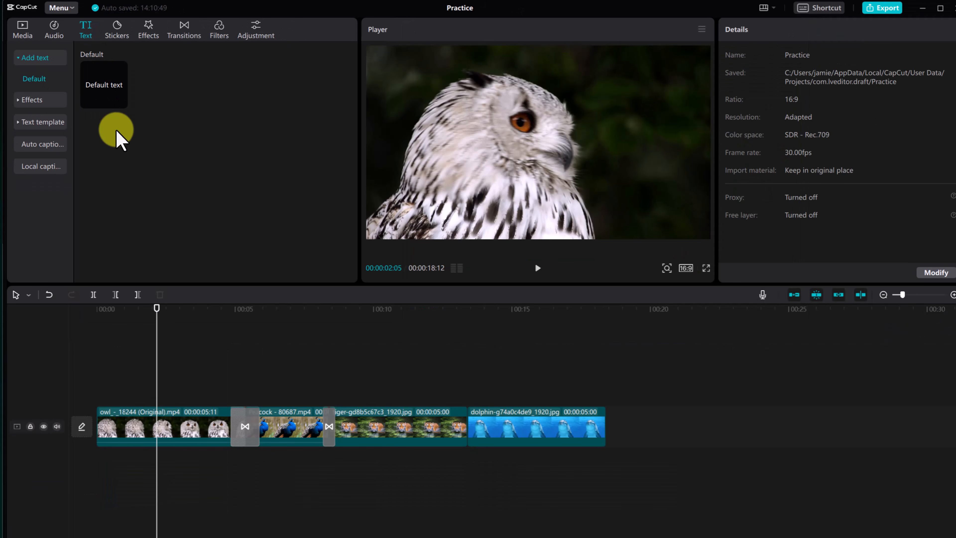
mouse_move(104, 92)
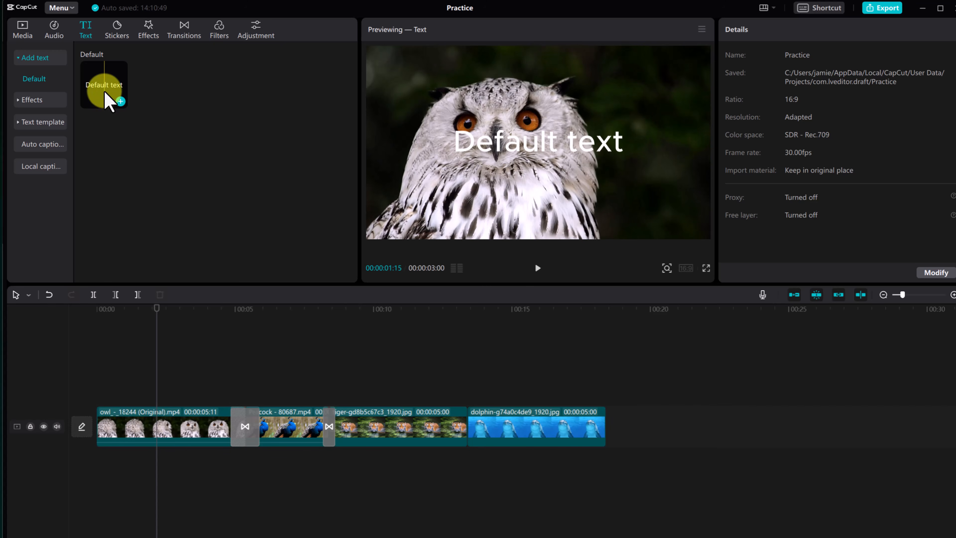
left_click(120, 101)
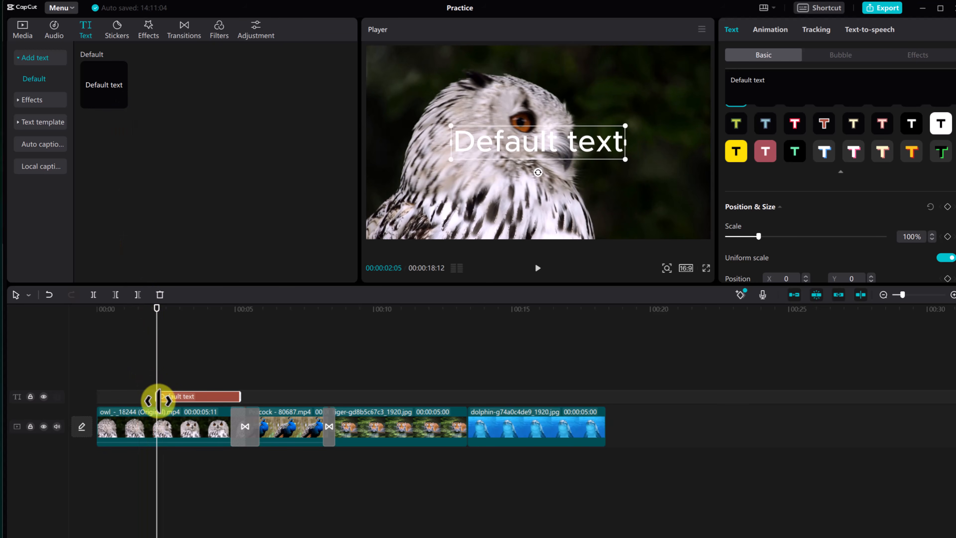
mouse_move(206, 399)
left_mouse_down()
mouse_move(292, 405)
mouse_move(204, 399)
left_mouse_up()
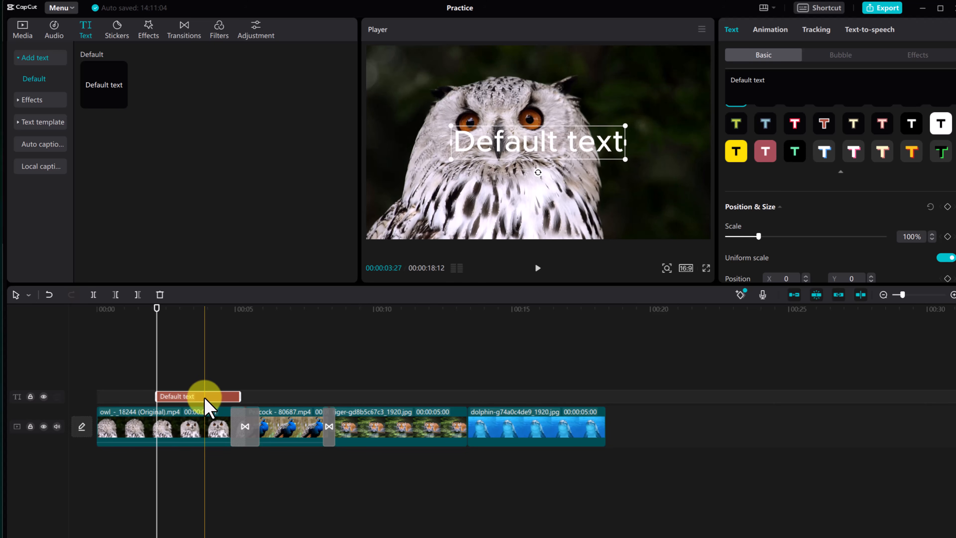
- Replace the default wording with "Hello" and set its font to ZY Heaven
double_click(489, 150)
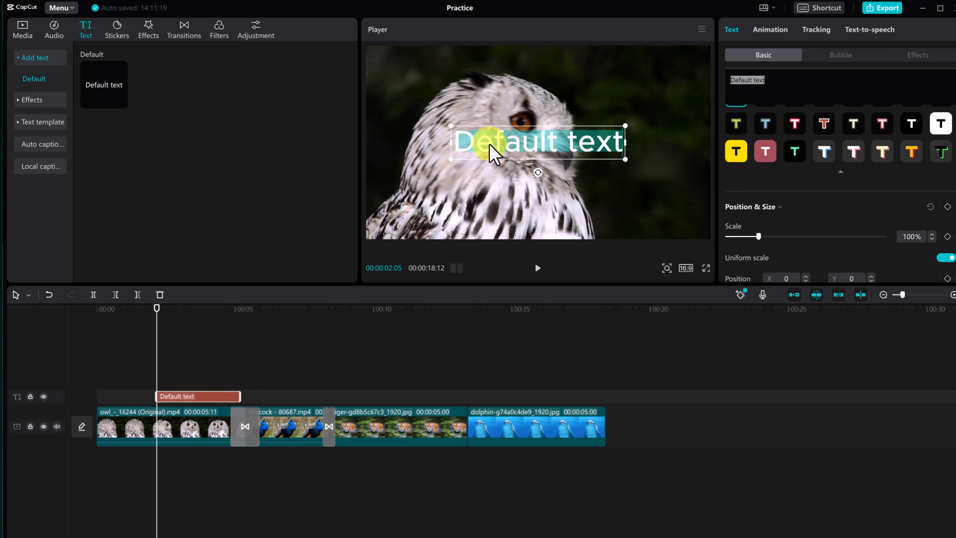
type("Hello")
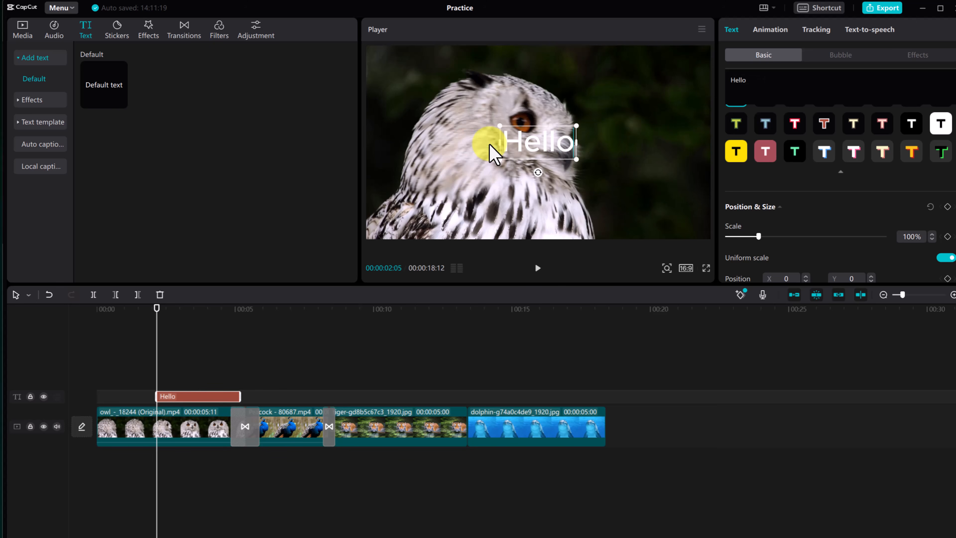
scroll(790, 154, "up", 5)
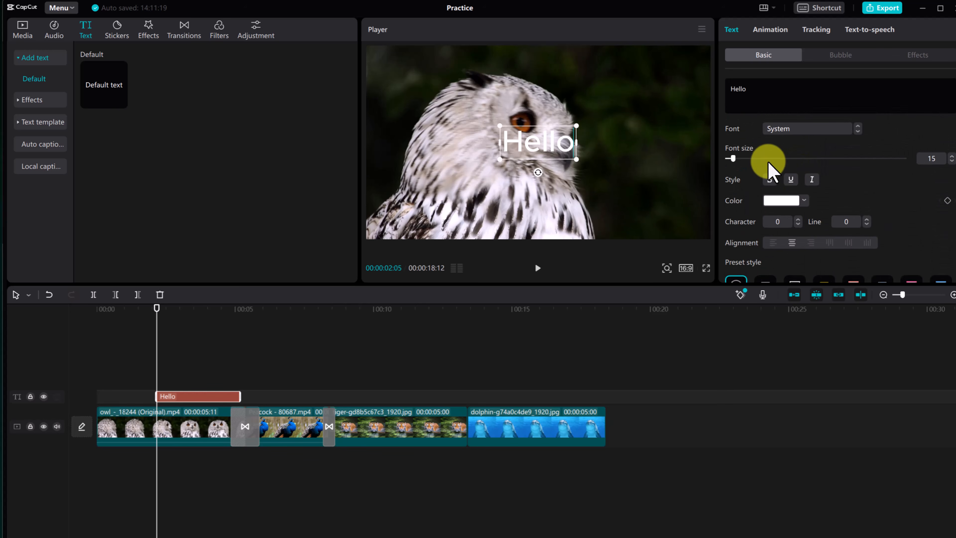
left_click(781, 130)
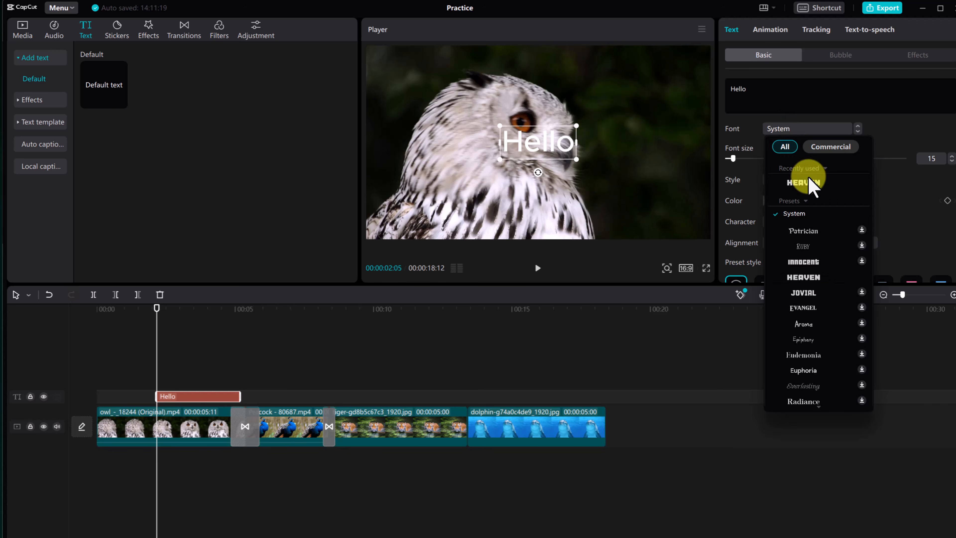
left_click(809, 183)
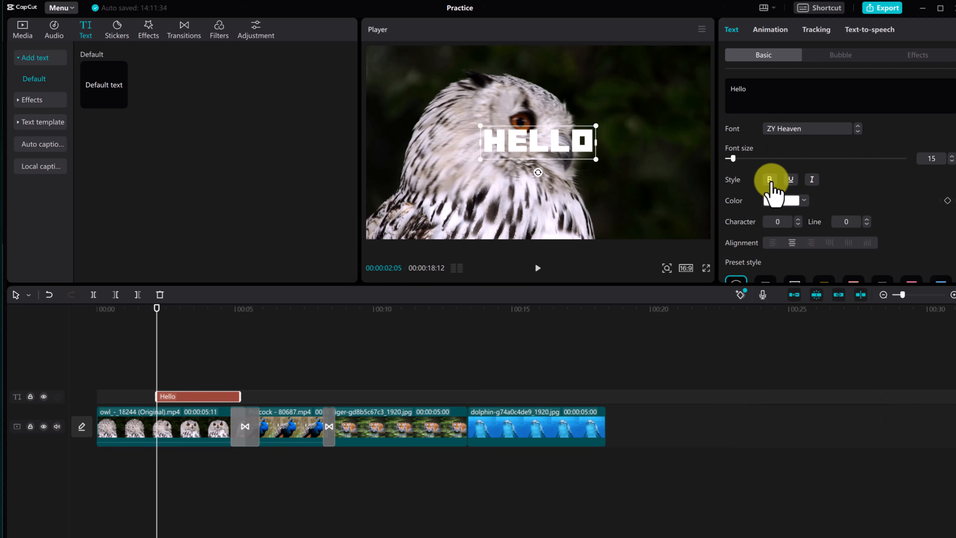
- Set the Hello text's font size to 24 and its color to red, FF0000
left_click_drag(733, 159, 739, 158)
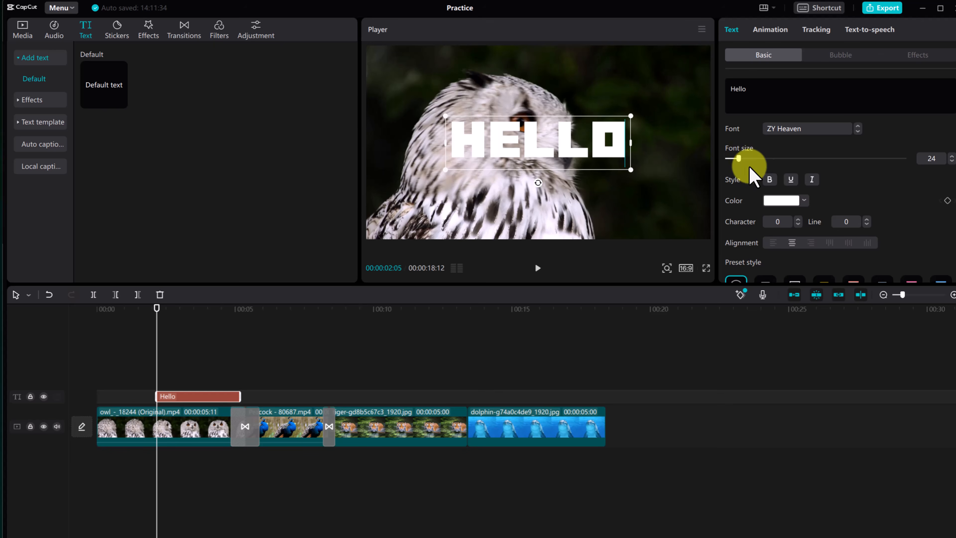
left_click(803, 200)
left_click(806, 338)
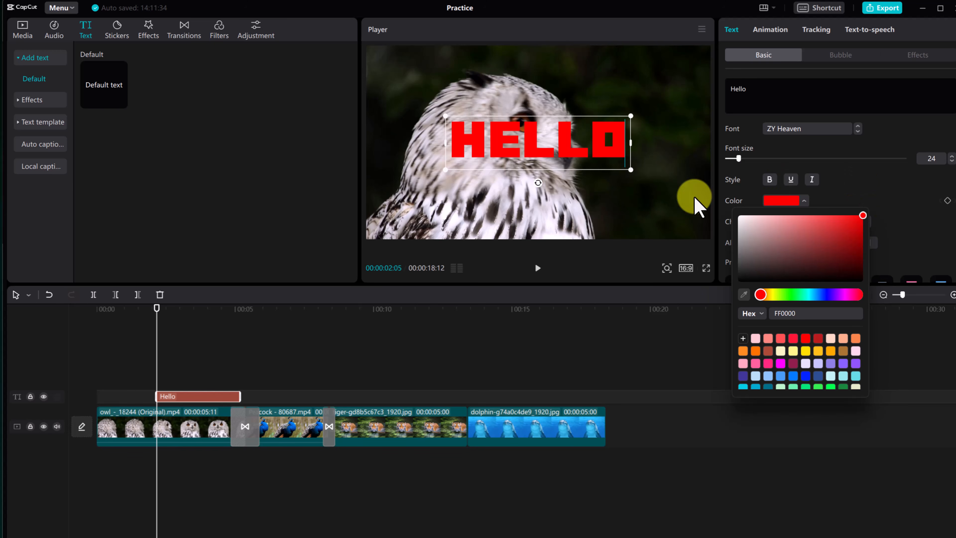
left_click(656, 203)
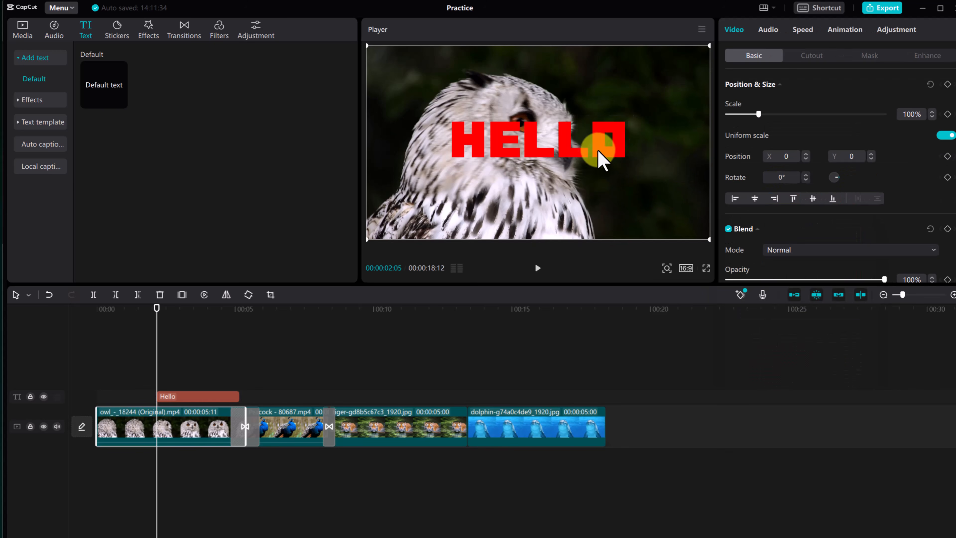
- Reposition the Hello text slightly lower in the preview, at Y -37, and enlarge it to 106% scale
left_click(601, 156)
mouse_move(480, 161)
left_mouse_down()
mouse_move(427, 106)
mouse_move(469, 173)
mouse_move(489, 166)
left_mouse_up()
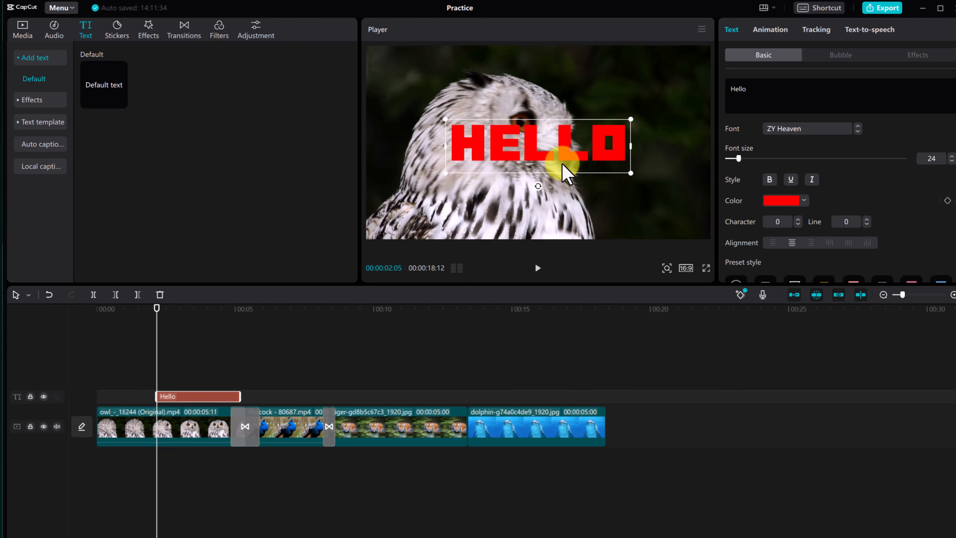
mouse_move(631, 171)
left_mouse_down()
mouse_move(646, 185)
mouse_move(637, 177)
left_mouse_up()
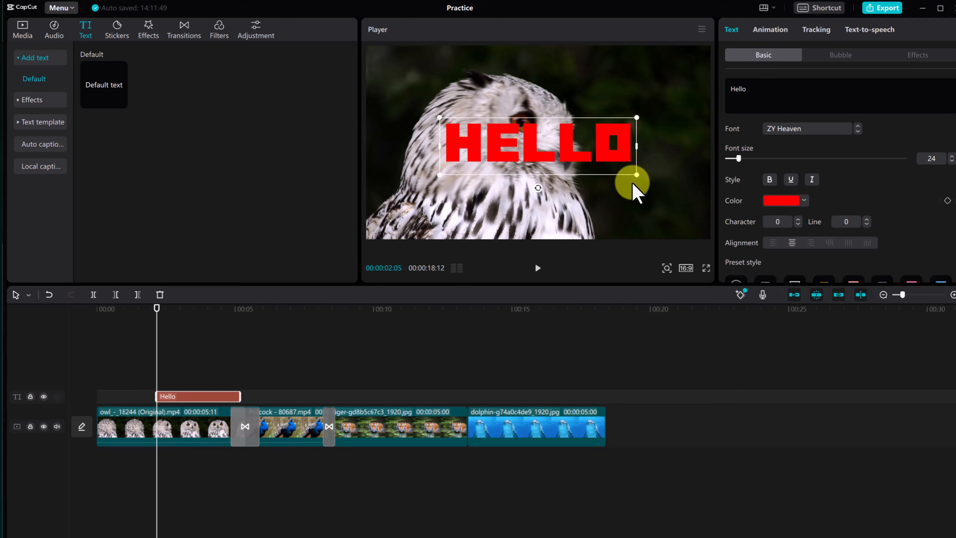
- Try the outlined red and pink-background preset styles on the Hello text, and apply the mint-green preset with a black background
scroll(866, 189, "down", 2)
scroll(865, 192, "down", 6)
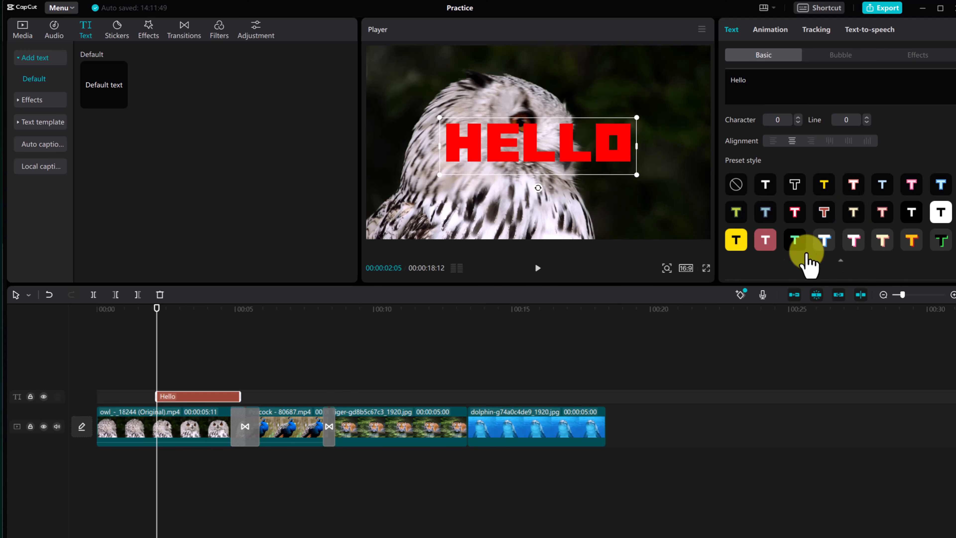
left_click(824, 213)
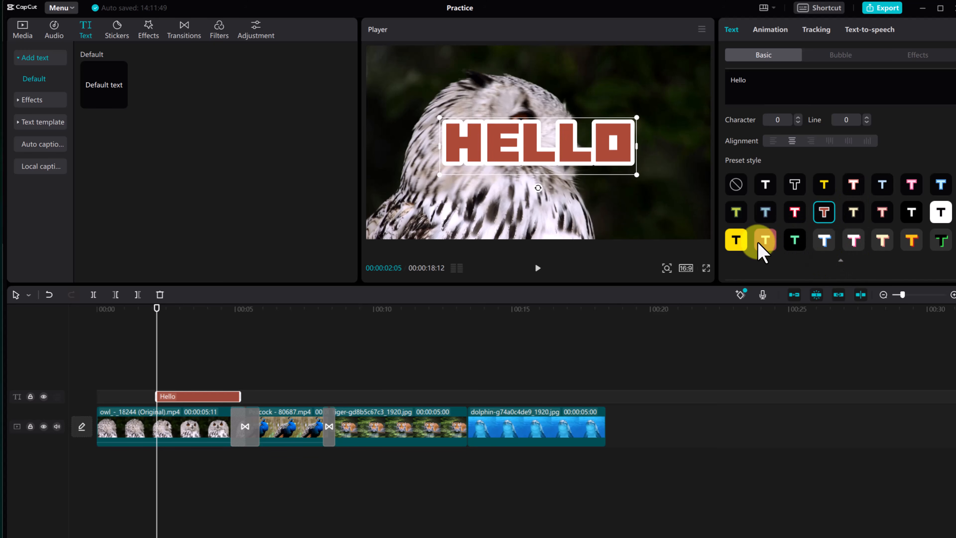
left_click(765, 240)
left_click(793, 241)
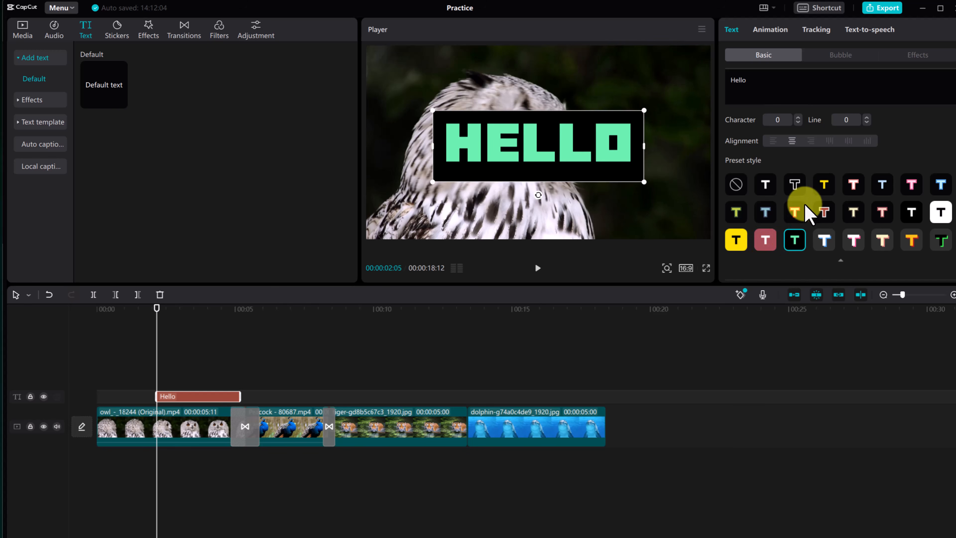
- Examine the Hello text's Position & Size settings and its available bubble shapes and text effects
scroll(810, 200, "down", 1)
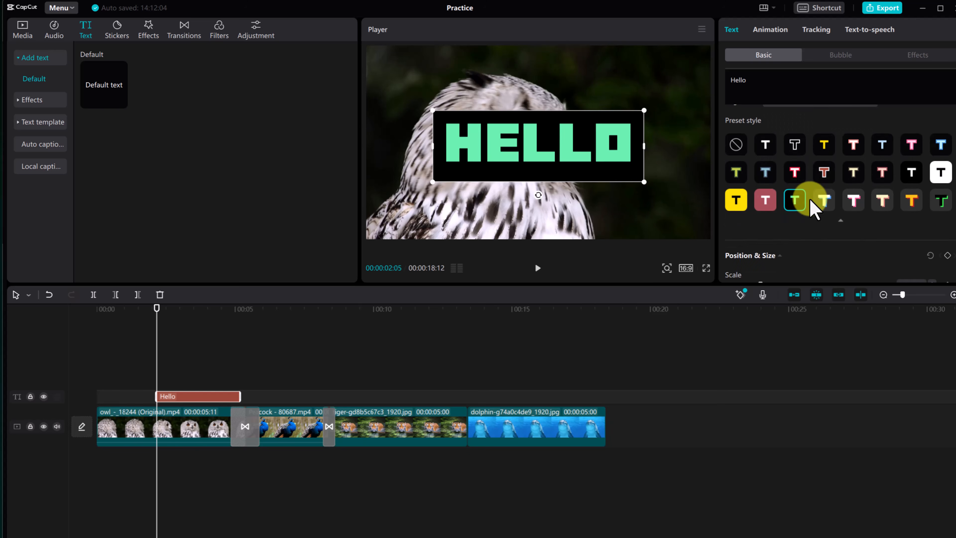
scroll(810, 204, "down", 3)
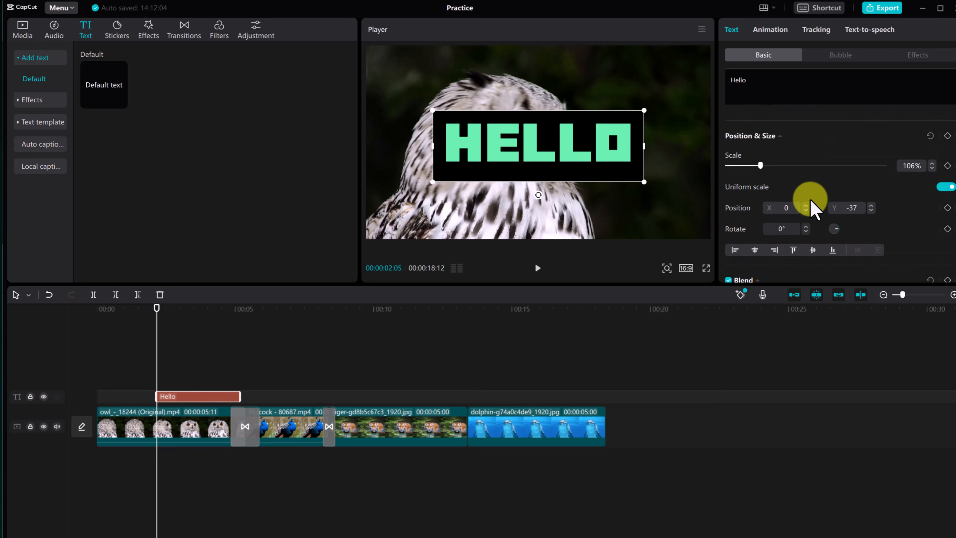
scroll(813, 207, "down", 1)
scroll(812, 204, "up", 5)
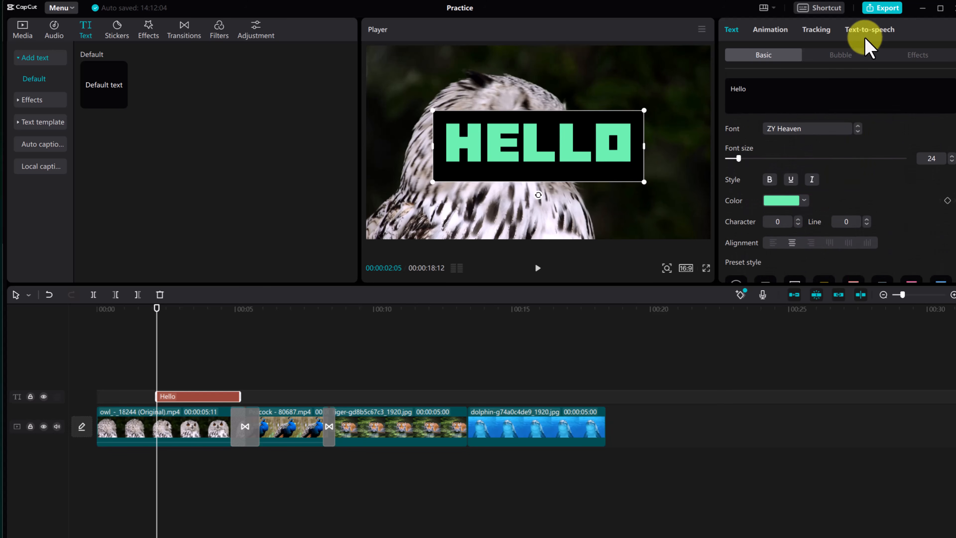
left_click(845, 57)
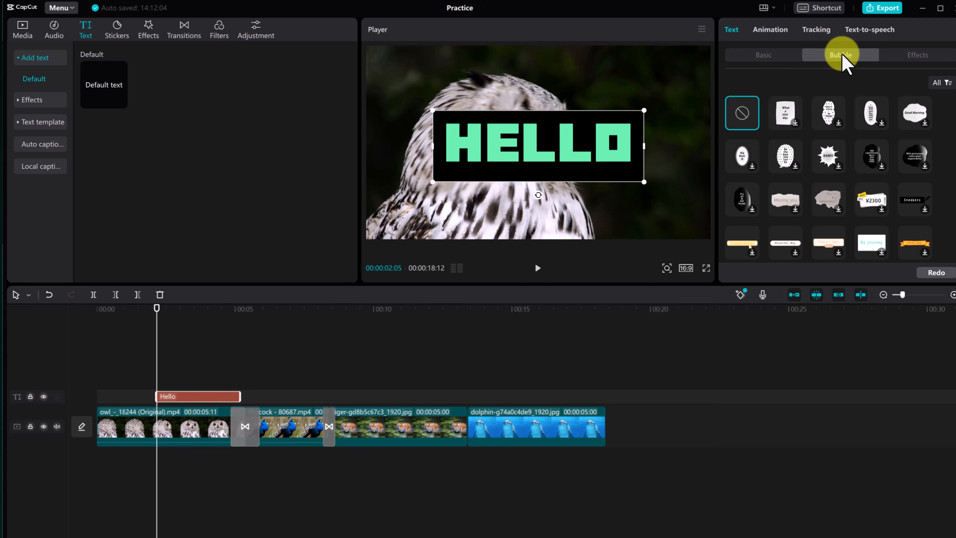
left_click(919, 56)
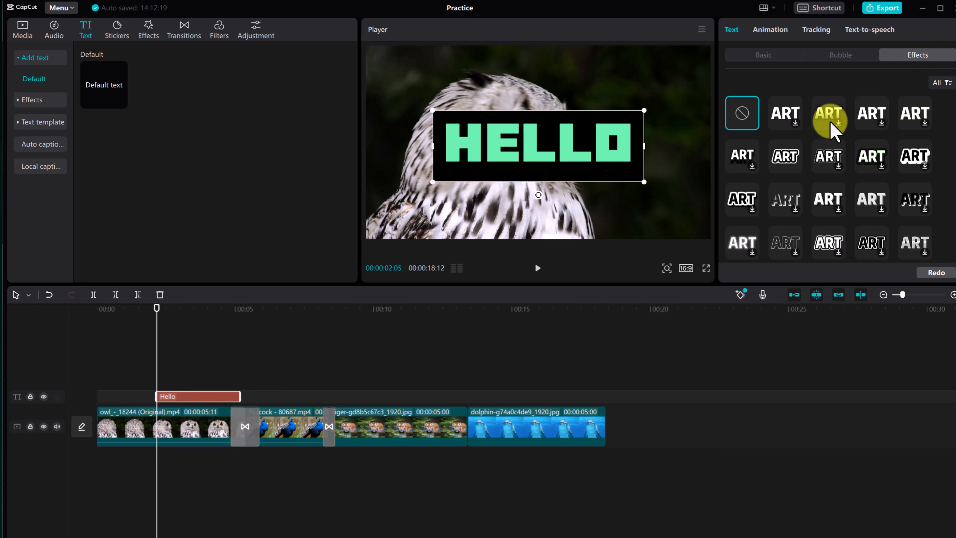
left_click(829, 56)
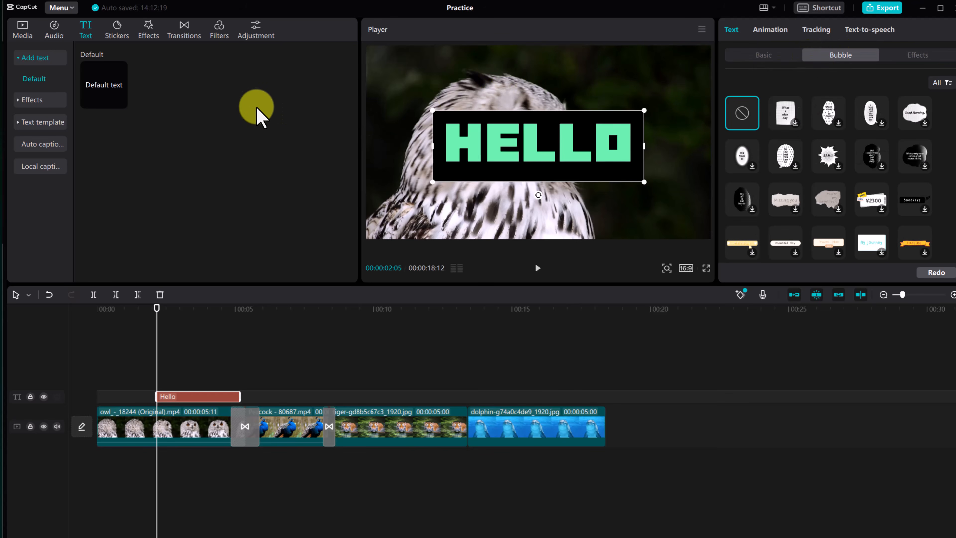
- Browse the Trending, Blue, Yellow and Multicolor text effects, and download the pink-and-blue outlined Multicolor effect
left_click(19, 100)
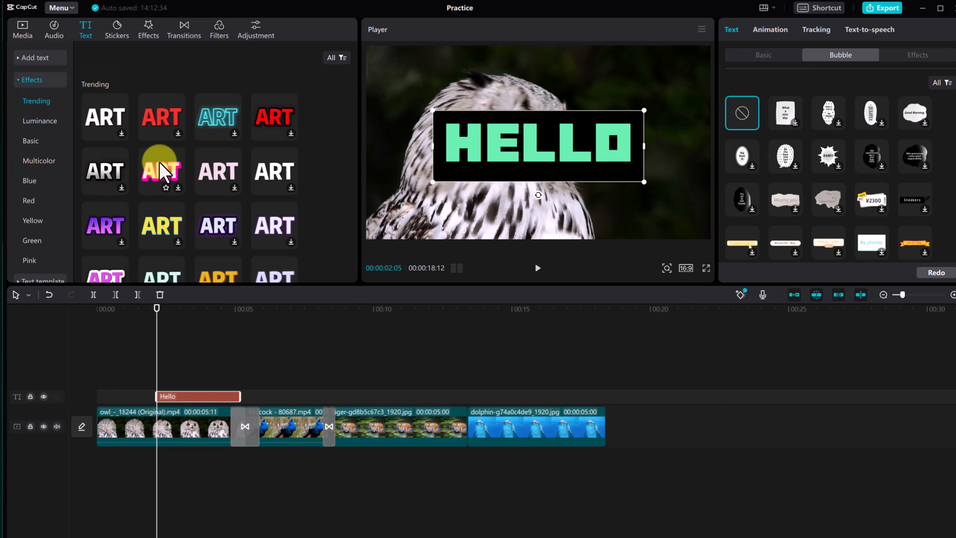
scroll(160, 166, "down", 2)
scroll(169, 172, "down", 2)
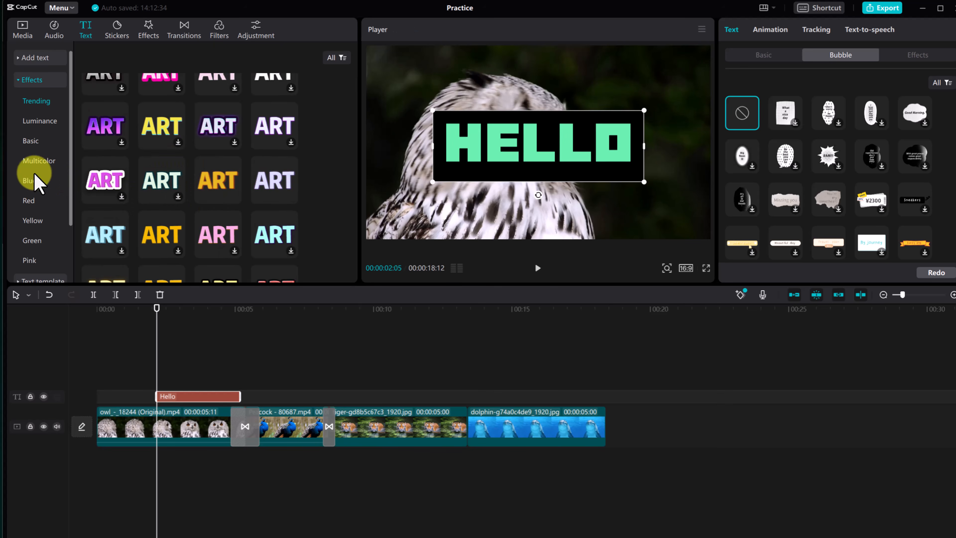
left_click(30, 182)
scroll(32, 183, "down", 2)
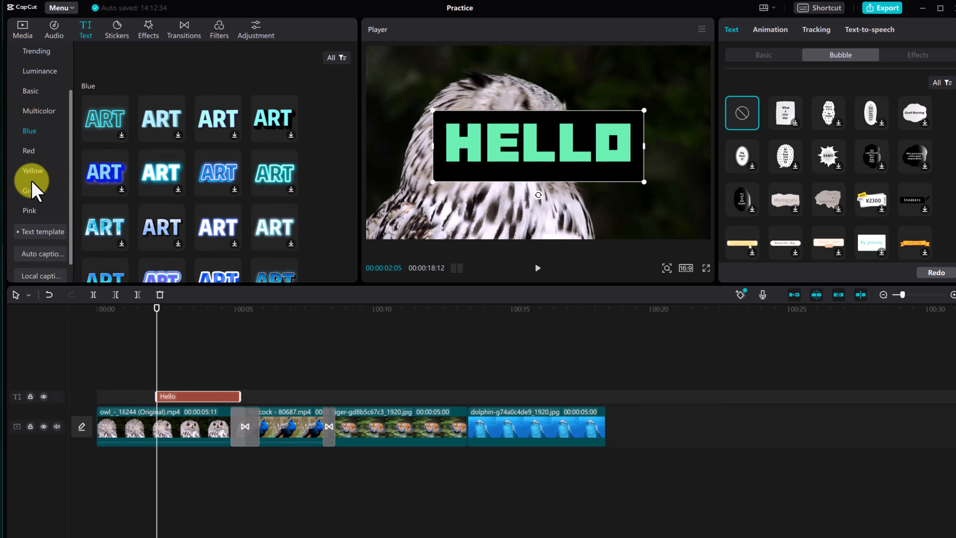
left_click(33, 173)
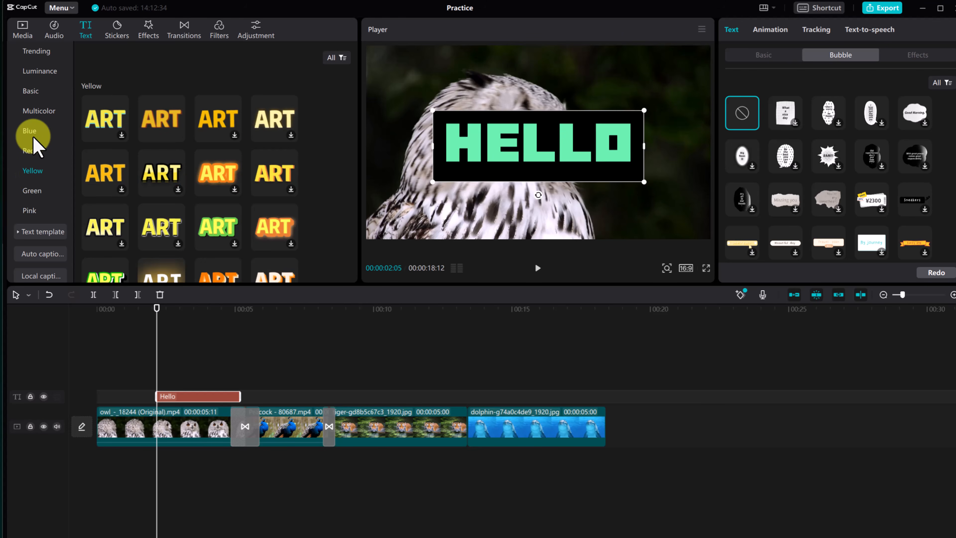
left_click(33, 111)
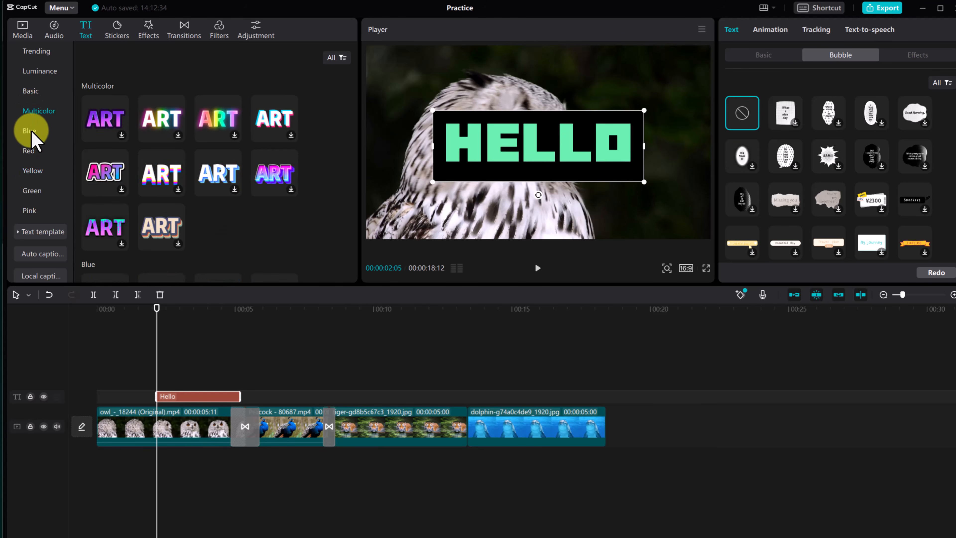
left_click(96, 180)
scroll(28, 228, "down", 1)
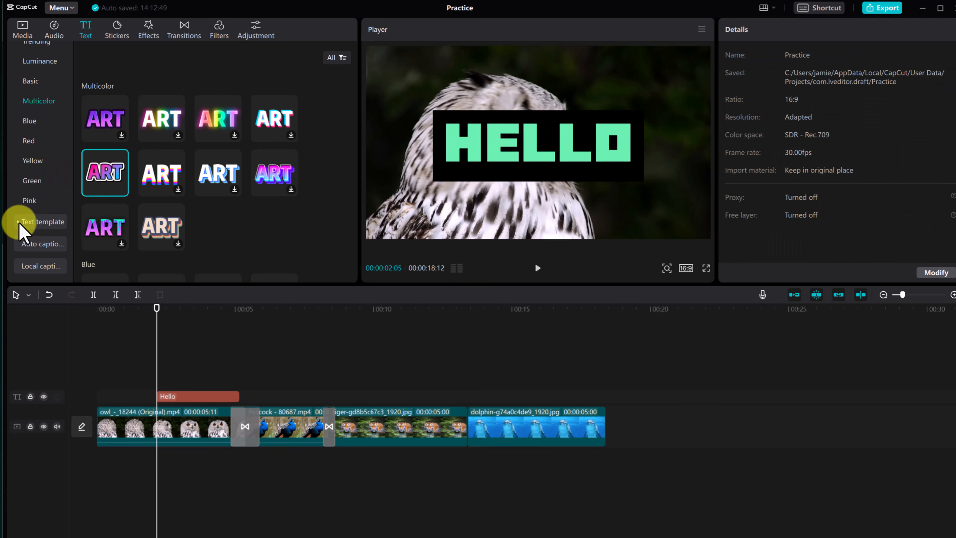
- Add the Trending "Baby" text template at 00:00:07:06 above the peacock and tiger clips, and play it
left_click(38, 222)
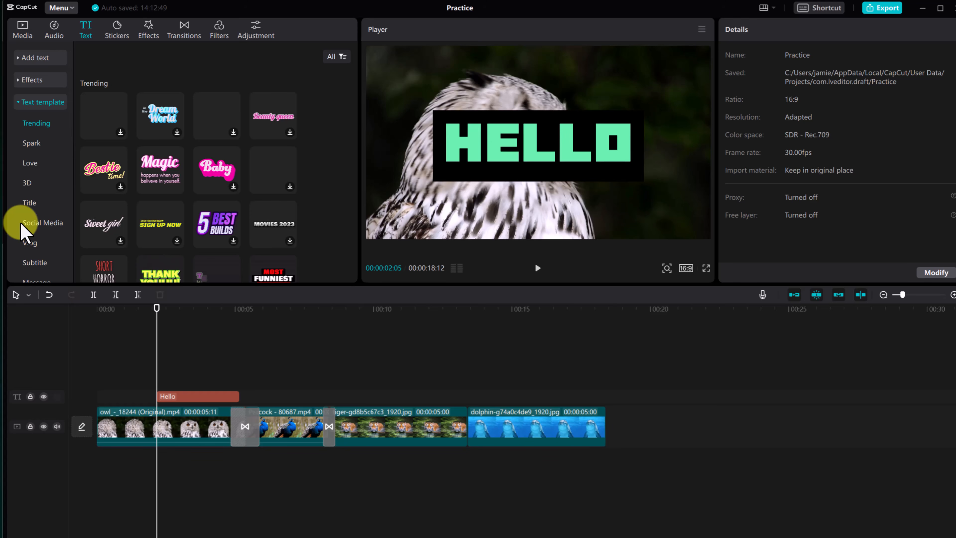
left_click_drag(160, 307, 297, 319)
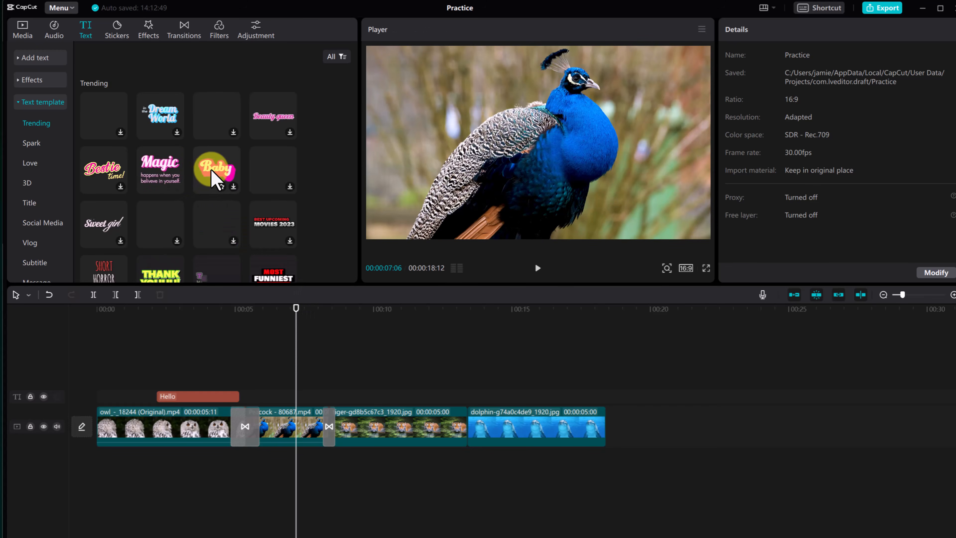
left_click(233, 187)
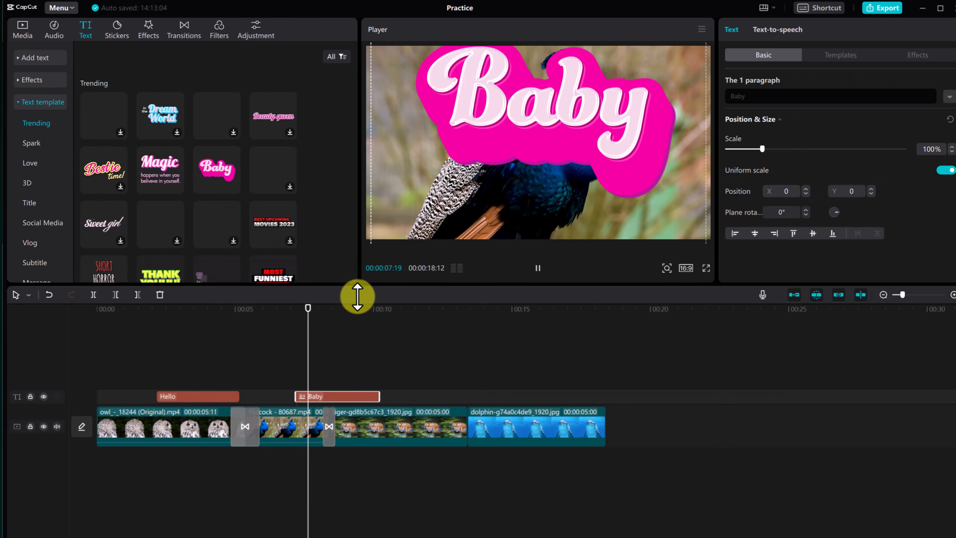
key("space")
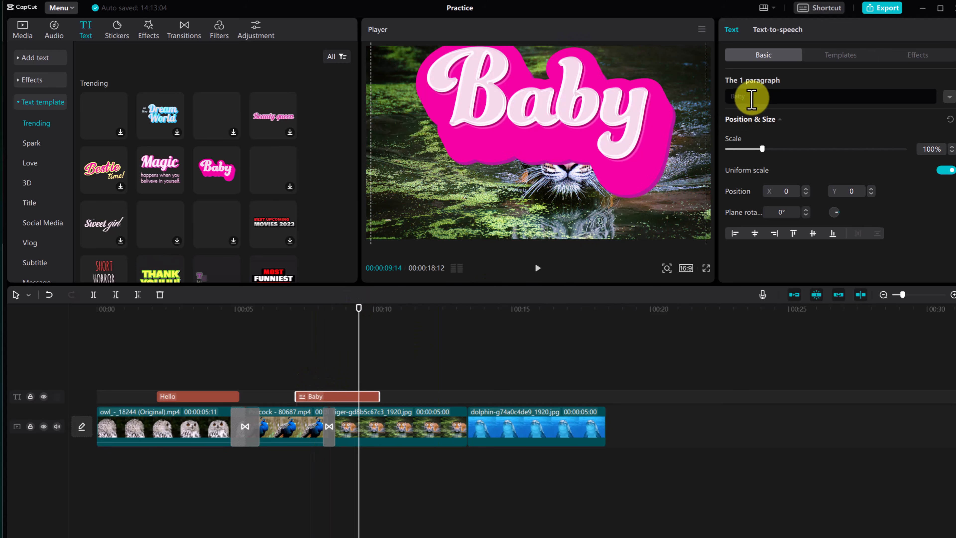
- Replace the Baby template's wording with "Hello" and play the result
double_click(751, 94)
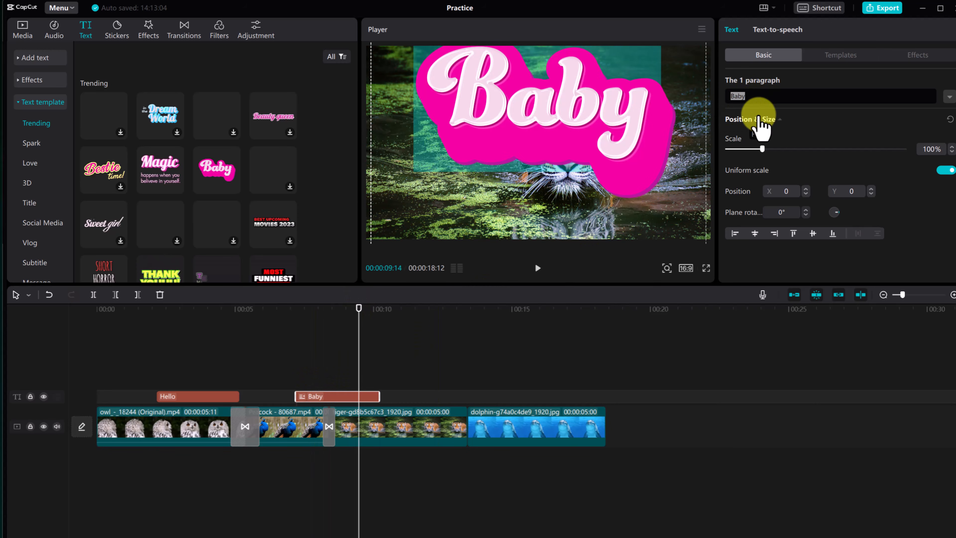
type("Hello")
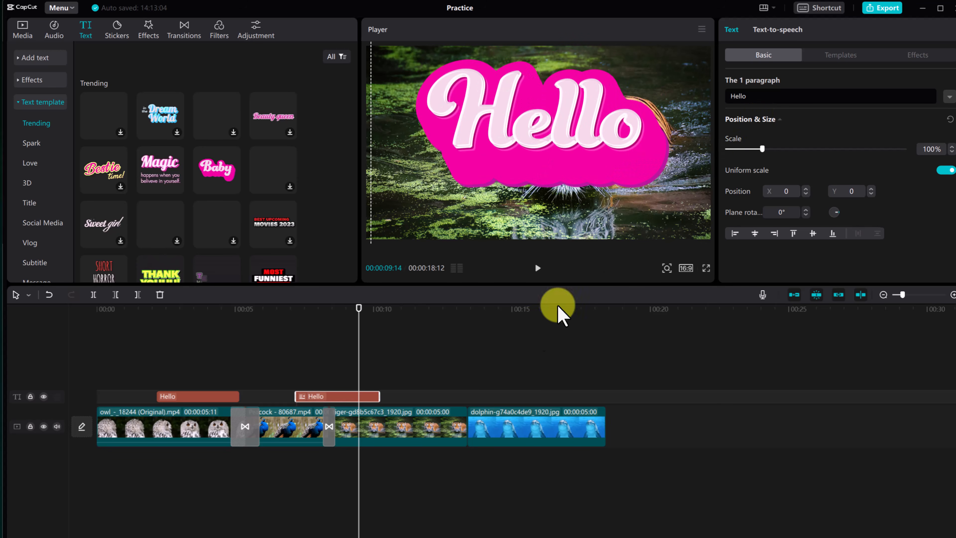
left_click(538, 267)
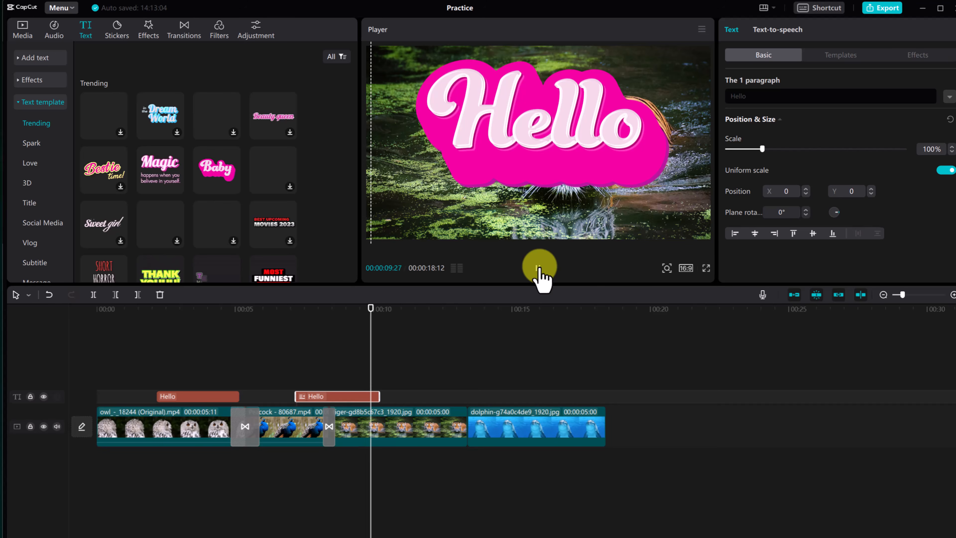
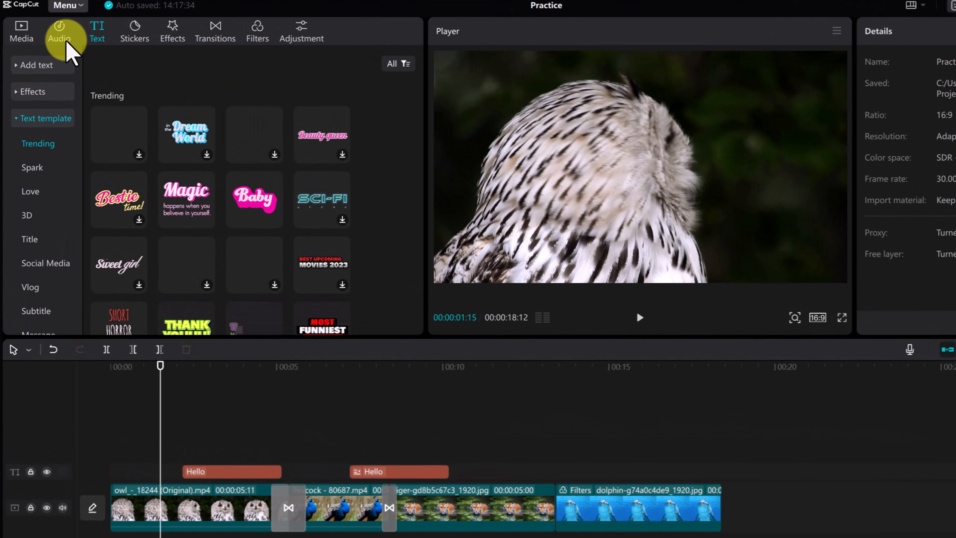
- Download the Blue Moon track from the Vlog music list and add it to the timeline
left_click(62, 40)
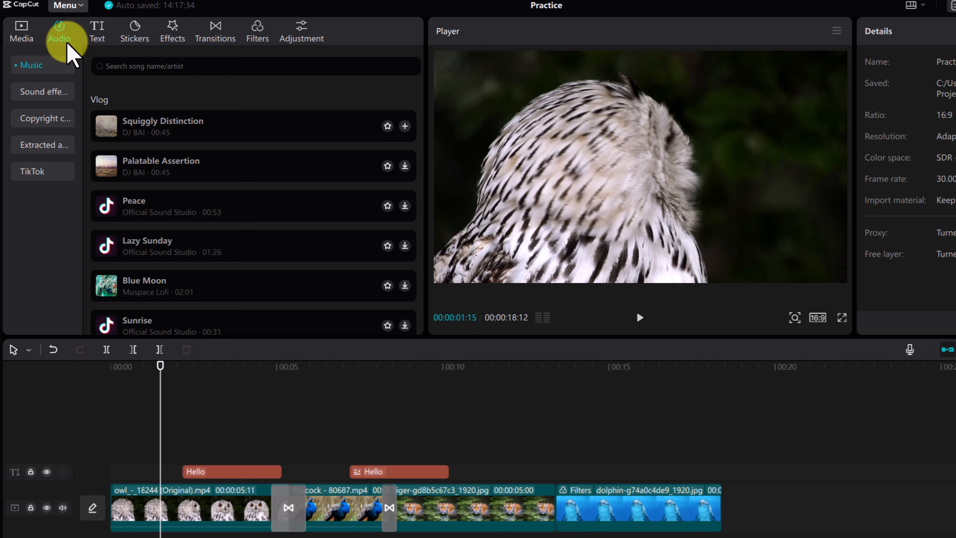
scroll(224, 235, "down", 2)
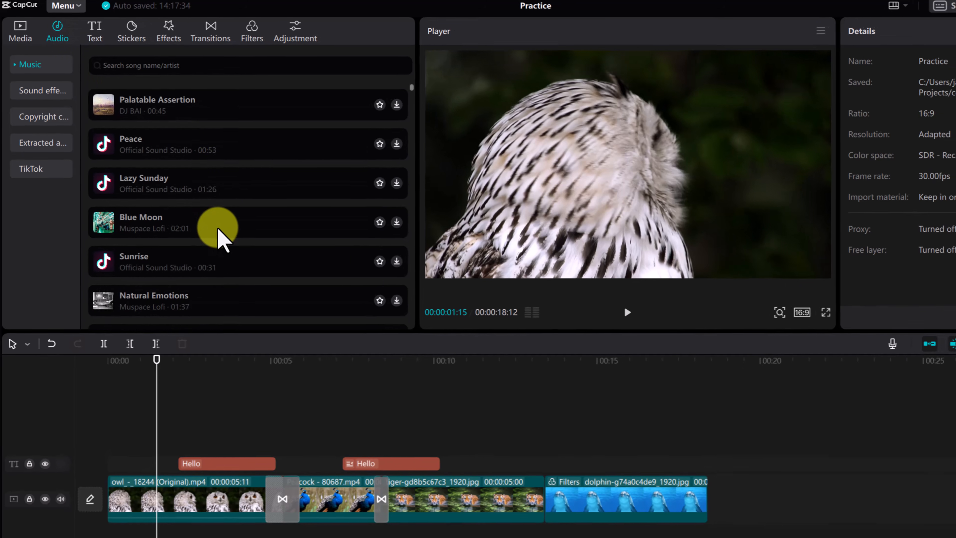
scroll(206, 224, "down", 3)
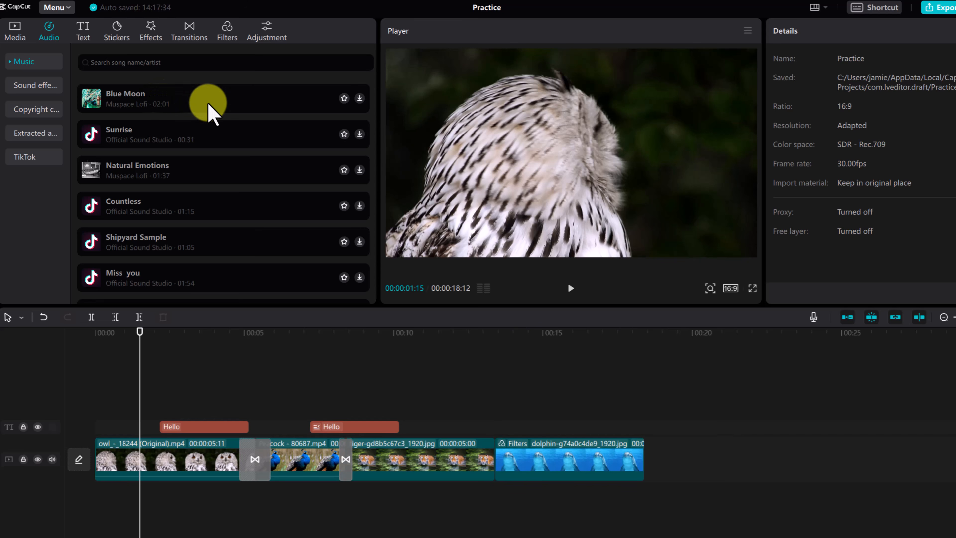
left_click(358, 105)
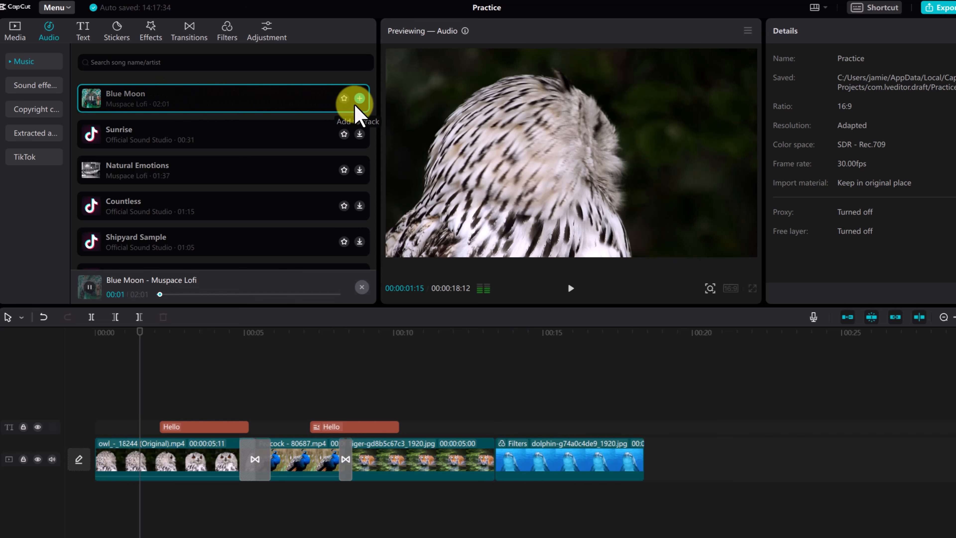
left_click(360, 98)
- Move the Blue Moon audio clip to the start of the timeline and play part of it
left_click(333, 492)
left_click_drag(334, 492, 269, 497)
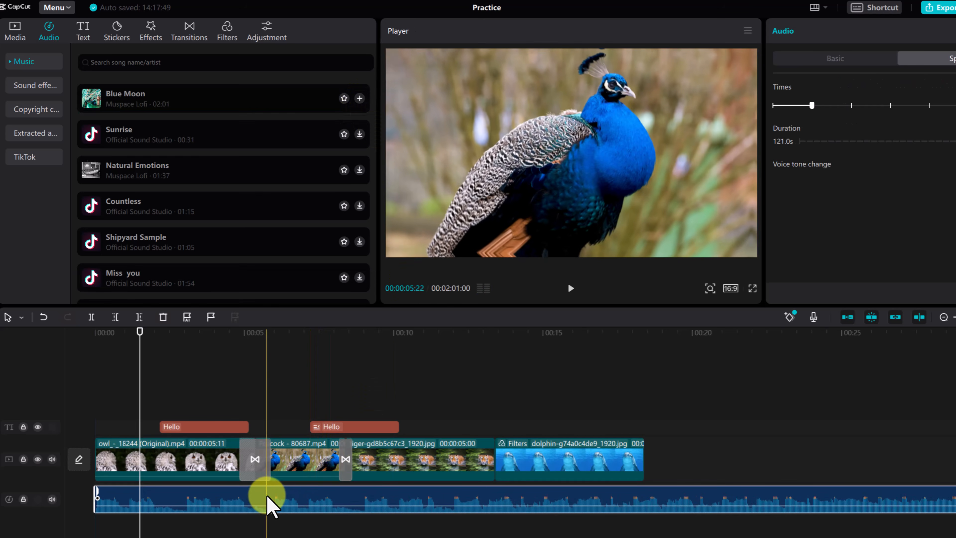
key("space")
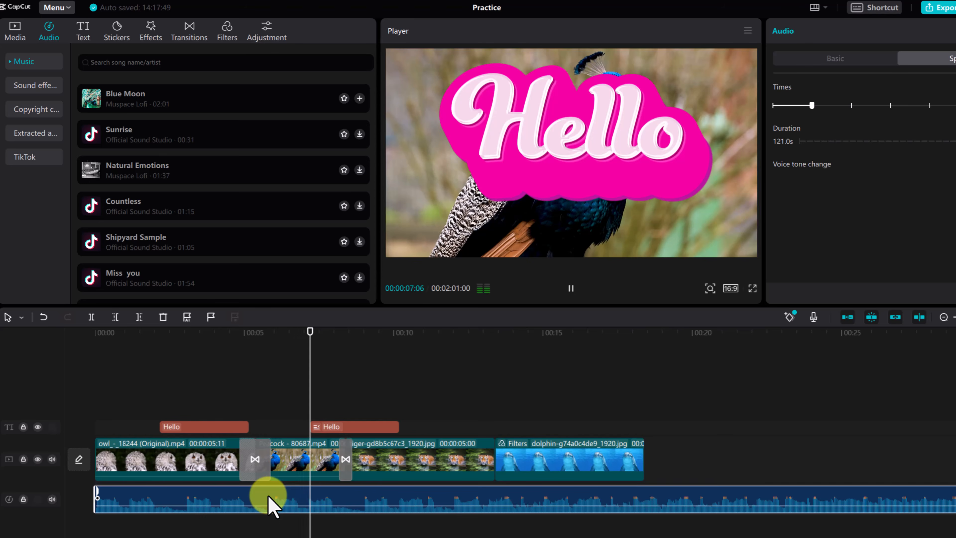
key("space")
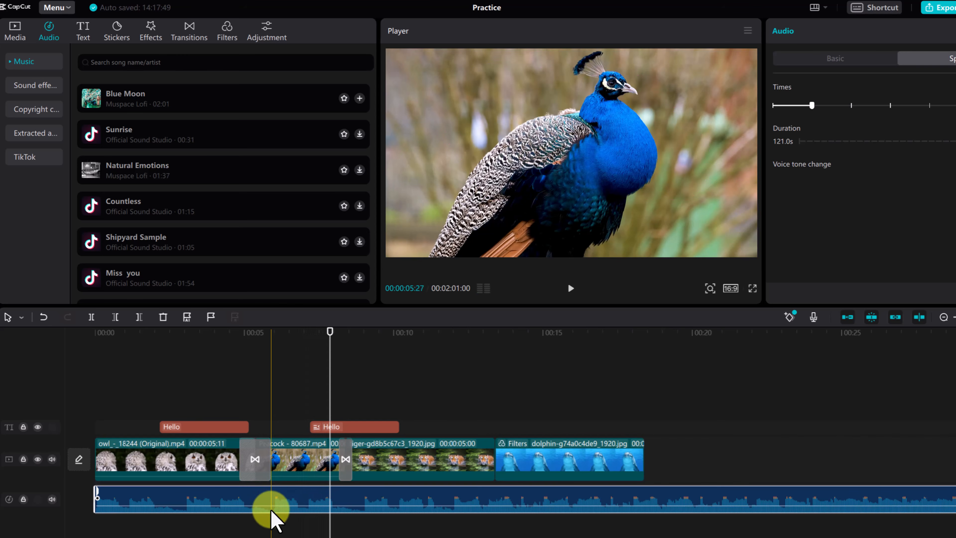
- Split the Blue Moon audio at 00:00:18:22, just past the dolphin clip's end, and delete the remainder
left_click_drag(330, 332, 655, 379)
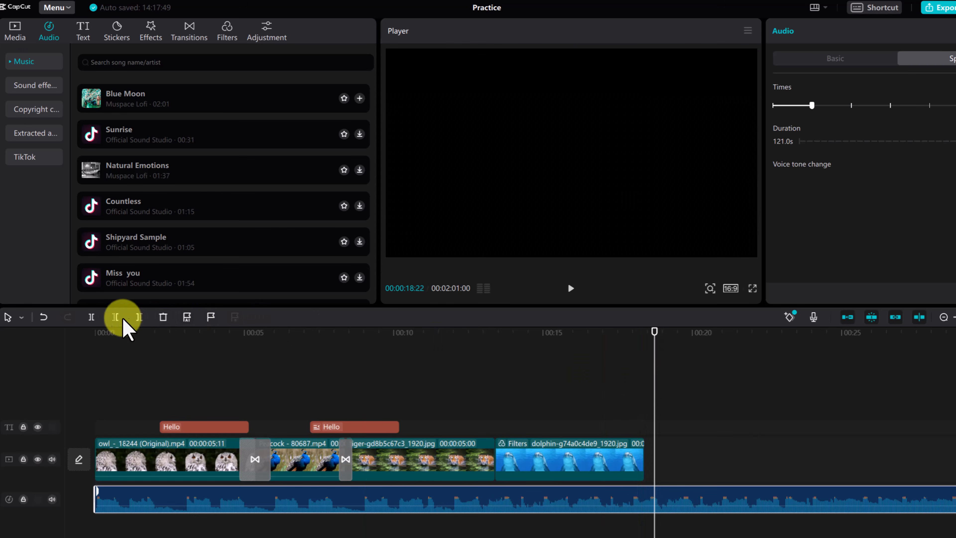
left_click(92, 318)
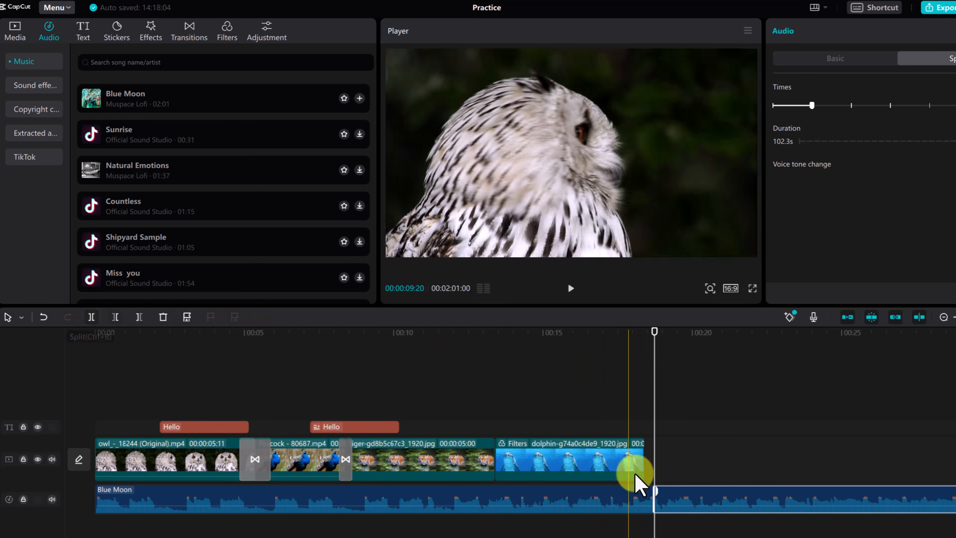
key("Delete")
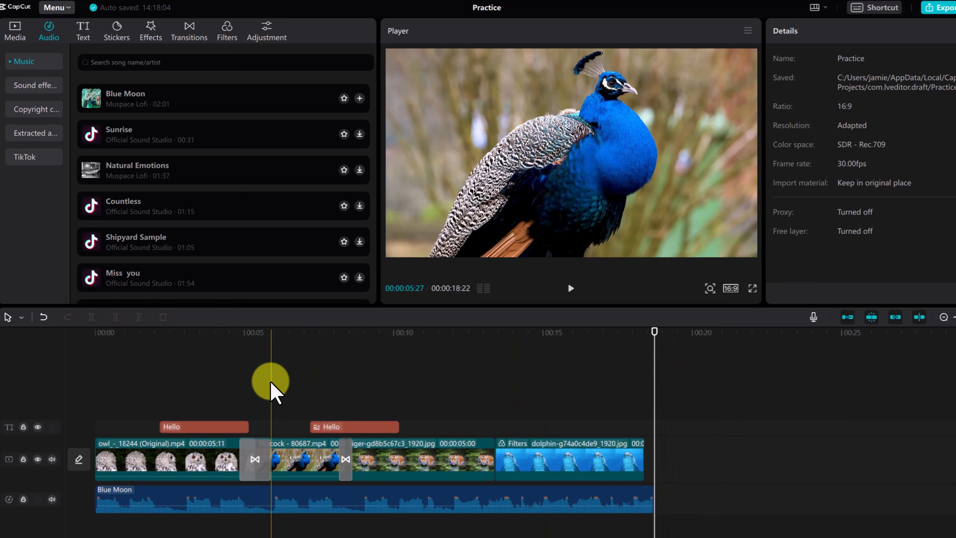
- Download the Trending thumbs-up like counter sticker and add it to the timeline at 00:00:18:22
left_click(117, 39)
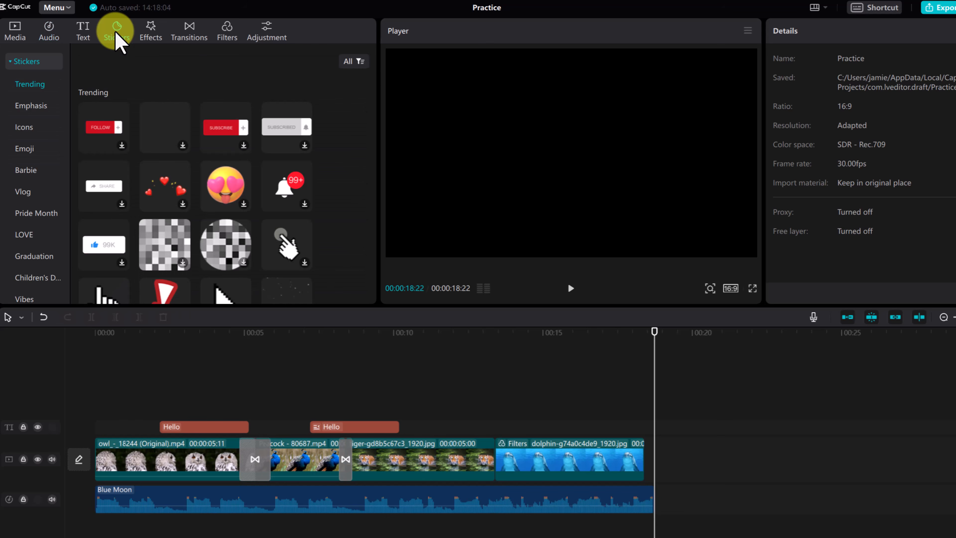
scroll(204, 241, "down", 3)
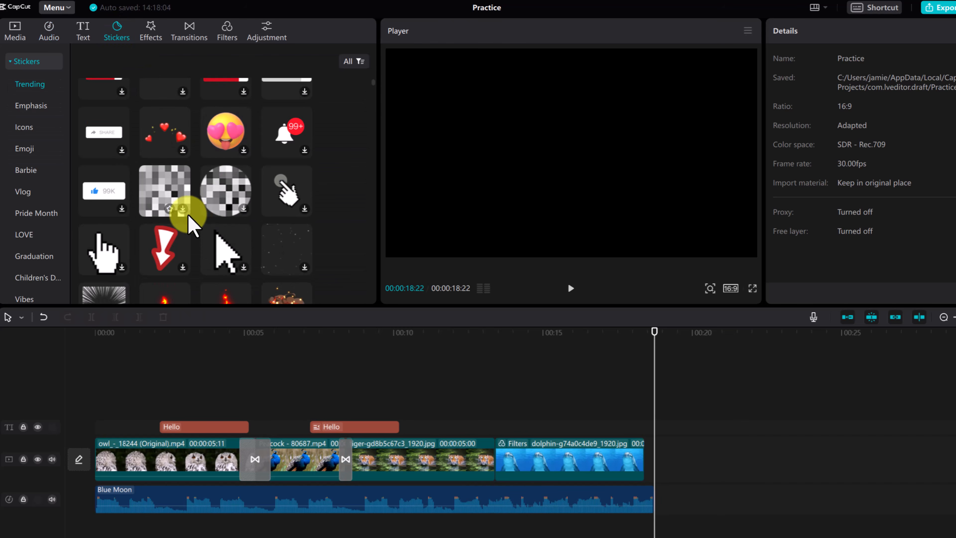
scroll(190, 249, "down", 1)
scroll(151, 232, "up", 1)
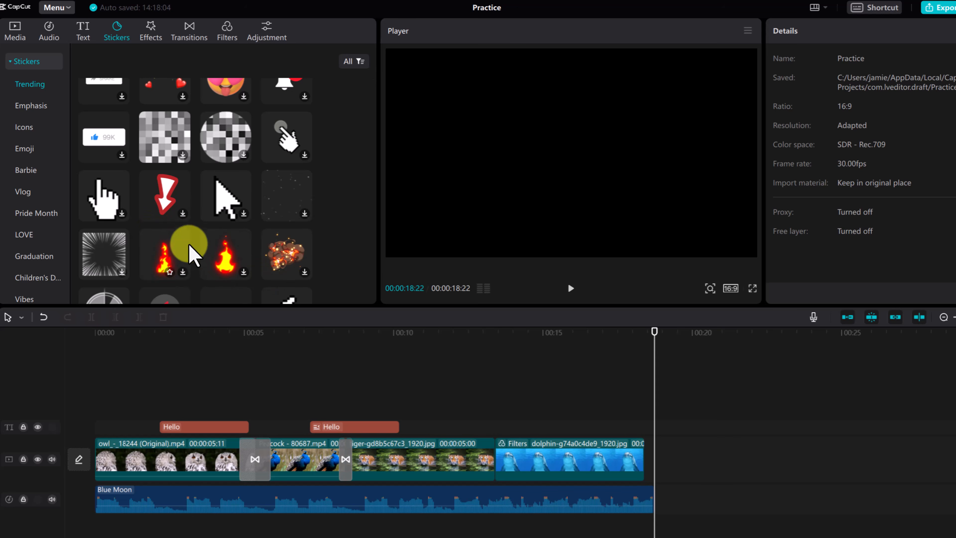
scroll(190, 247, "up", 2)
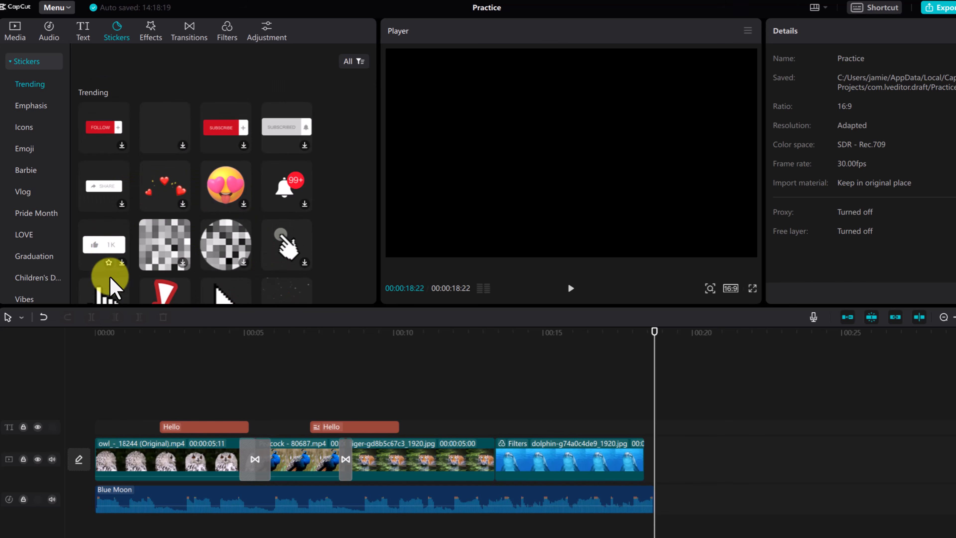
scroll(113, 283, "down", 1)
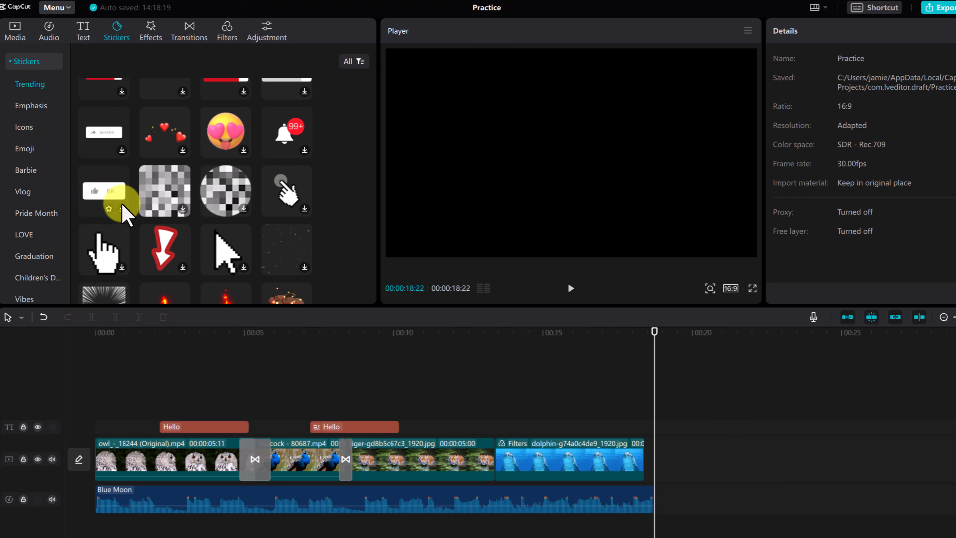
left_click(126, 211)
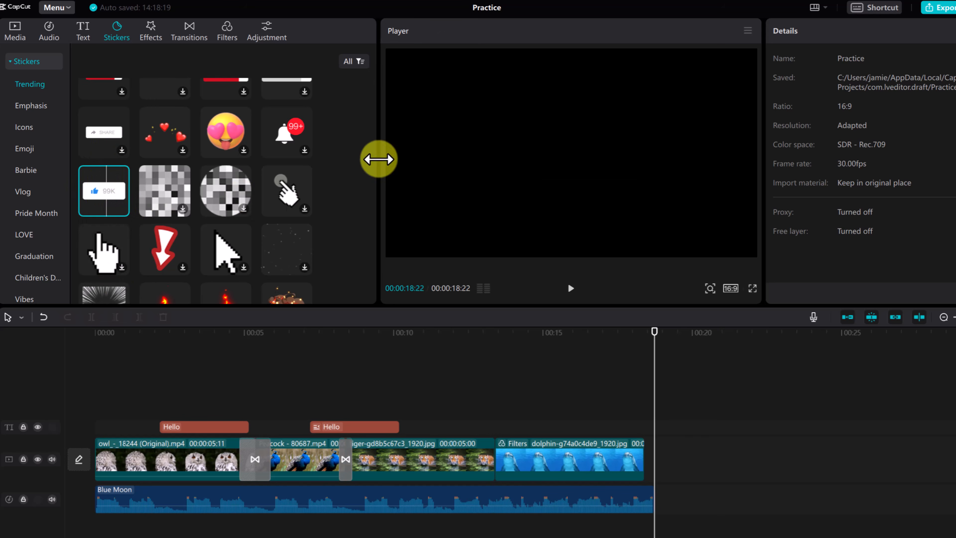
left_click(121, 209)
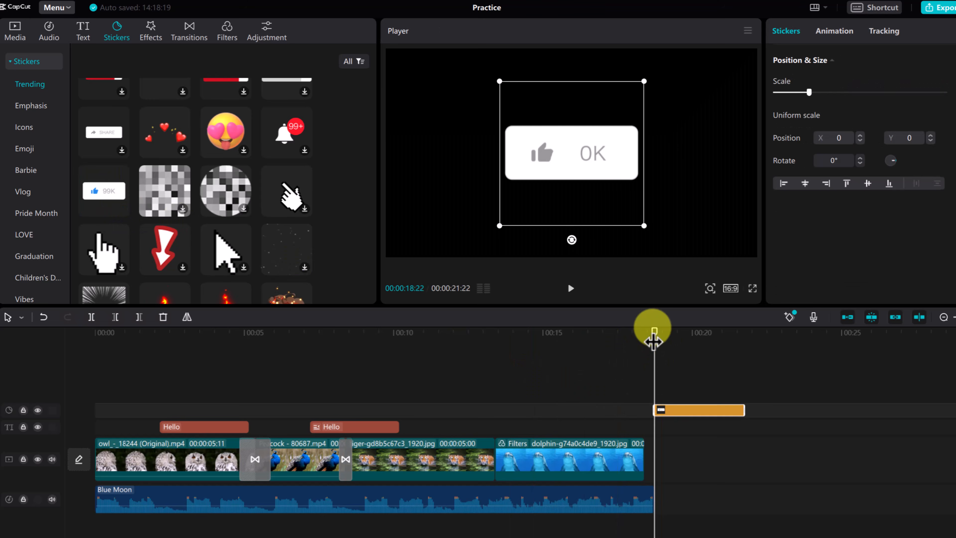
- Move the like counter sticker above the dolphin clip, starting just before 00:15, and play it over the footage
left_click_drag(653, 332, 459, 338)
left_click_drag(687, 411, 559, 411)
left_click(522, 343)
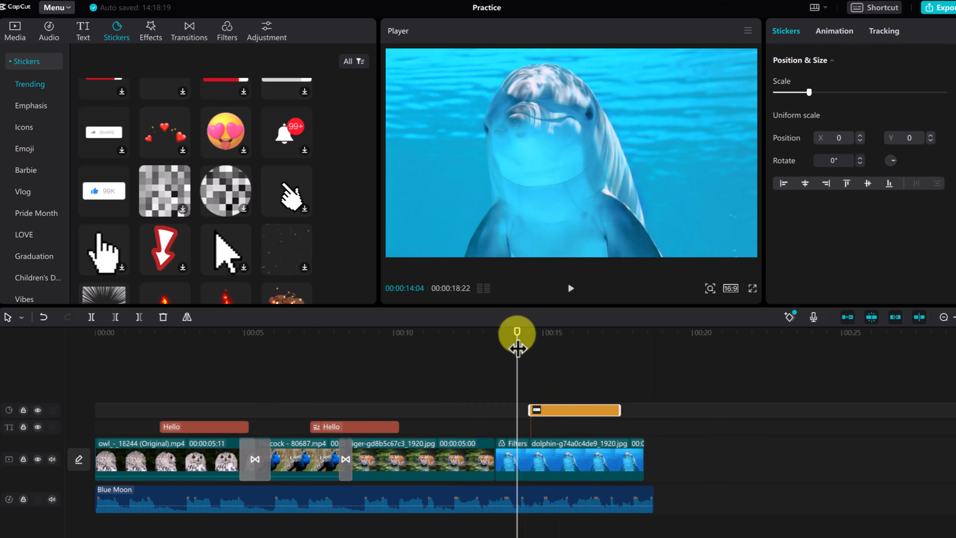
key("space")
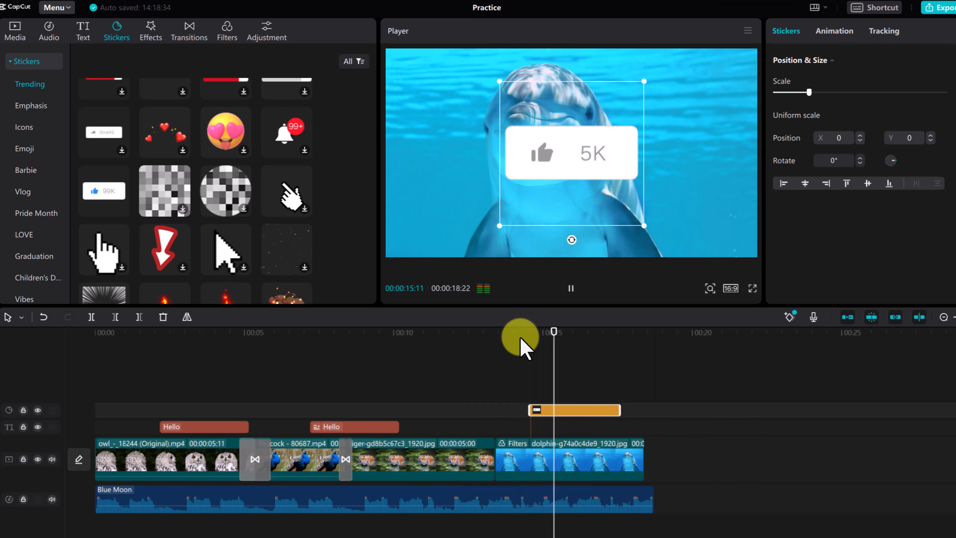
key("space")
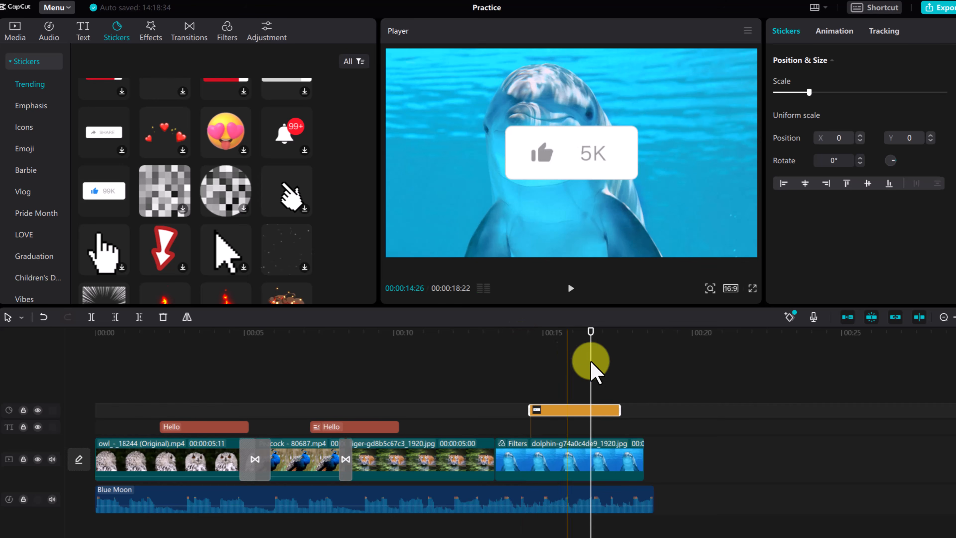
mouse_move(602, 412)
left_mouse_down()
mouse_move(508, 406)
mouse_move(608, 421)
left_mouse_up()
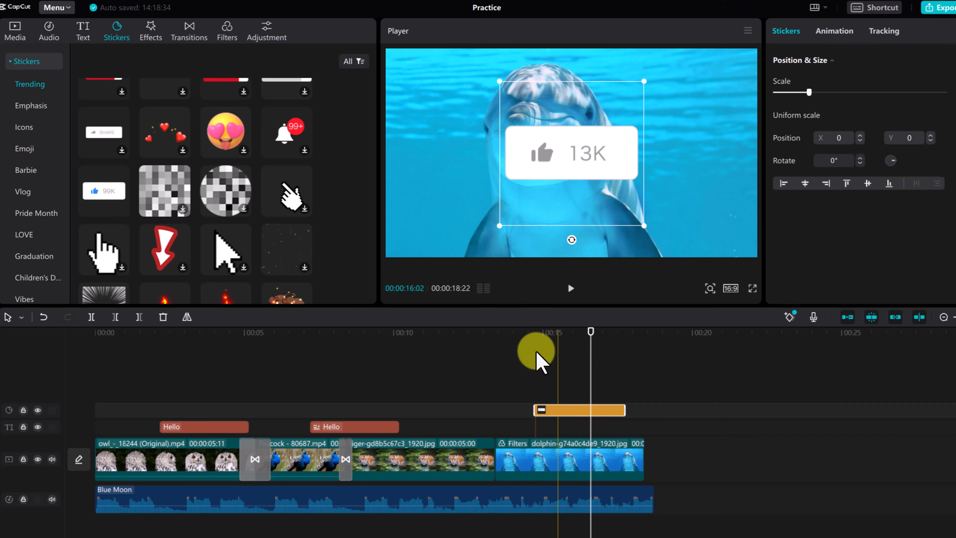
- Download the Trending Flash Vibration video effect, apply it to the owl clip, and play part of it
left_click(152, 38)
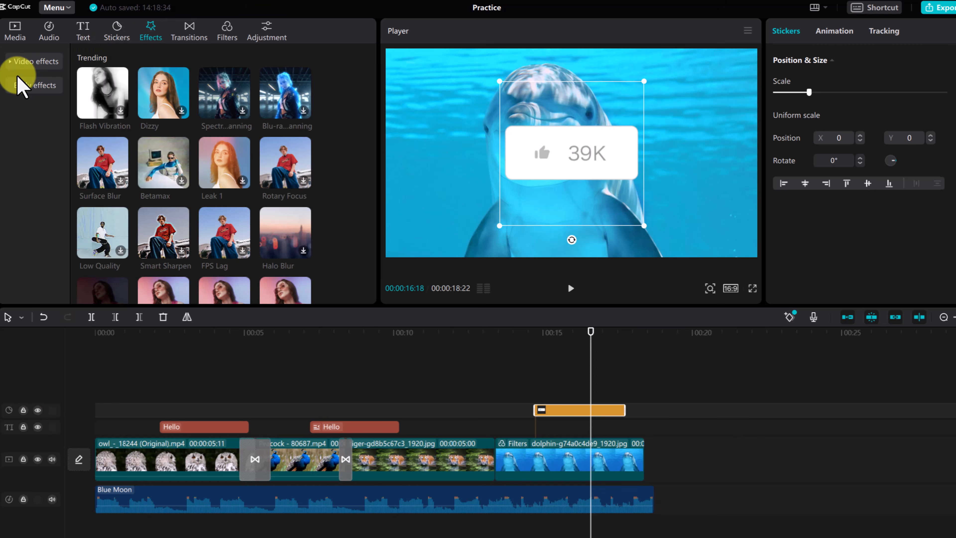
left_click(9, 63)
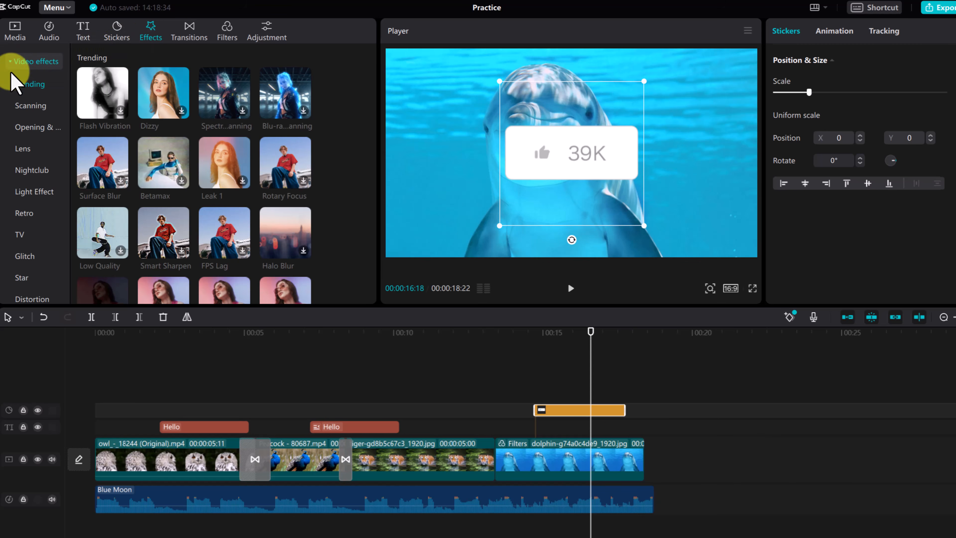
scroll(26, 162, "down", 2)
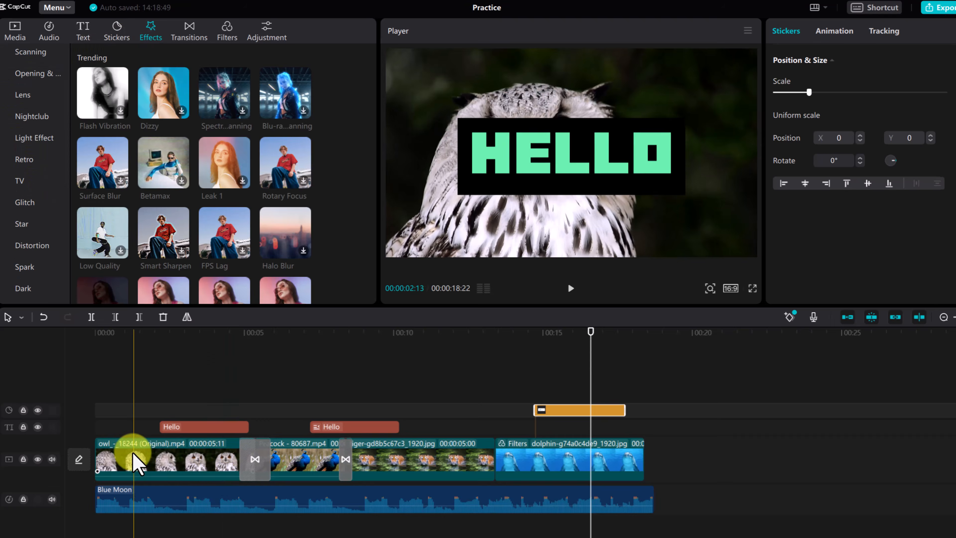
left_click(140, 462)
left_click(137, 364)
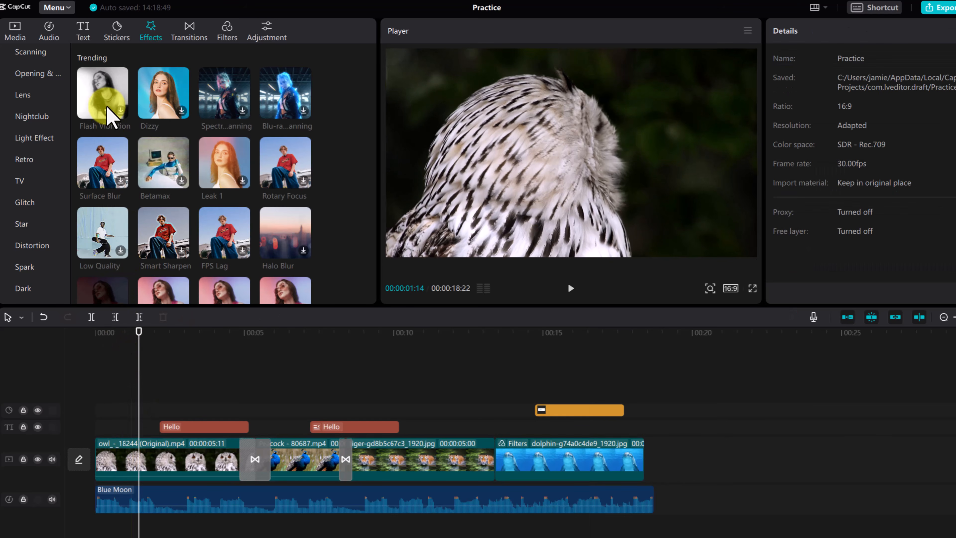
left_click(121, 118)
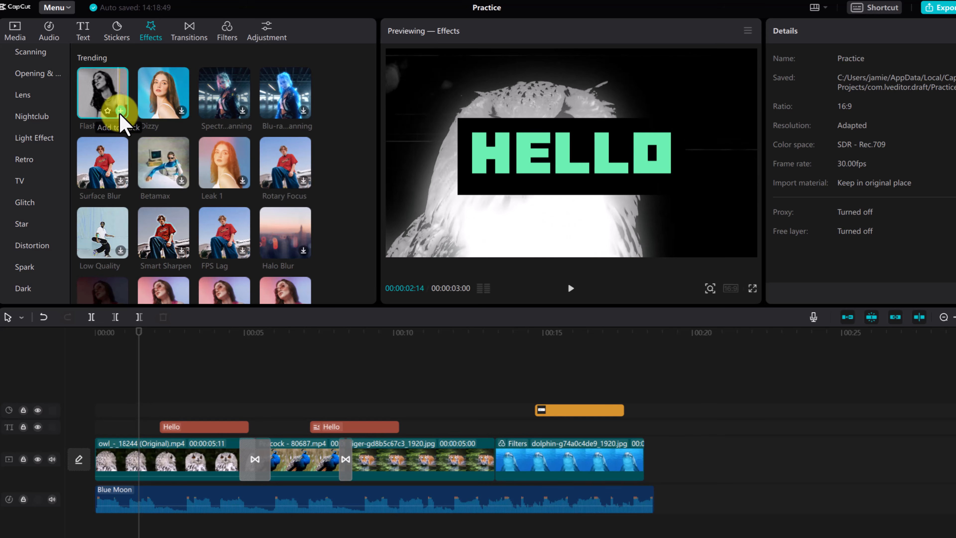
left_click(126, 462)
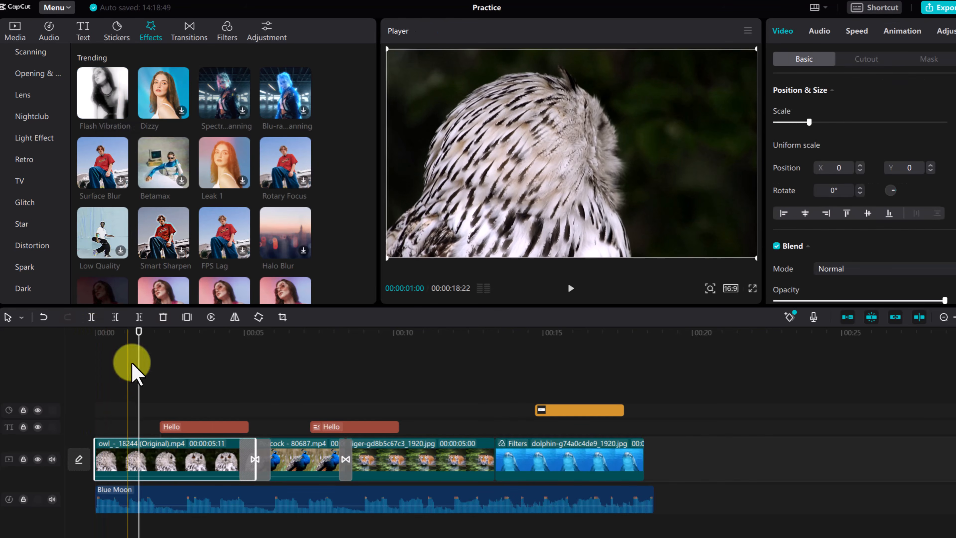
left_click_drag(114, 125, 121, 463)
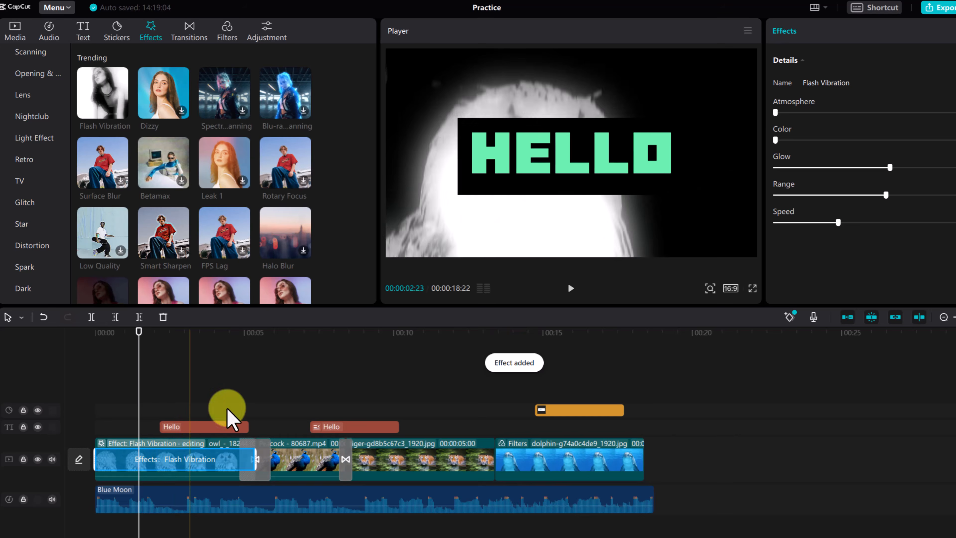
key("space")
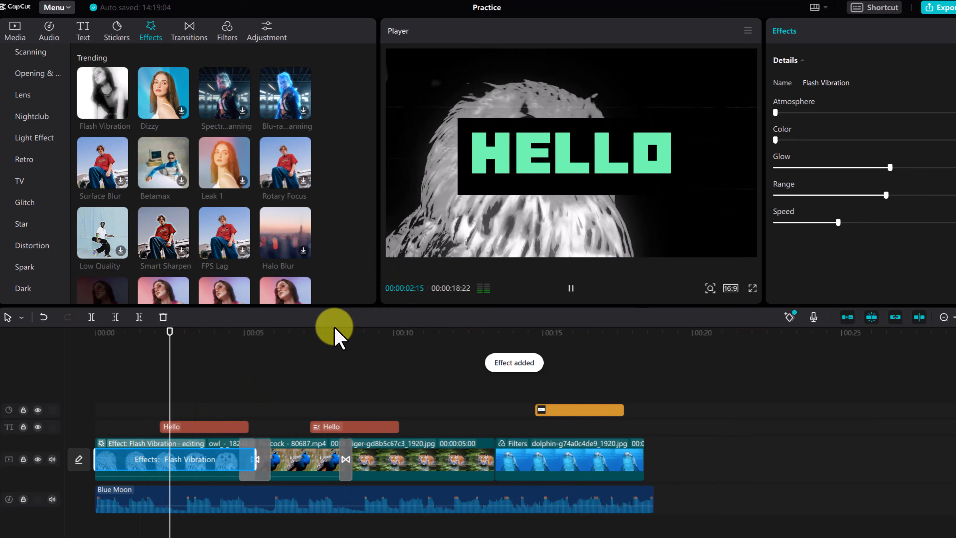
key("space")
- Delete the Hello text above the owl clip and play the clip without it
left_click(215, 426)
key("Delete")
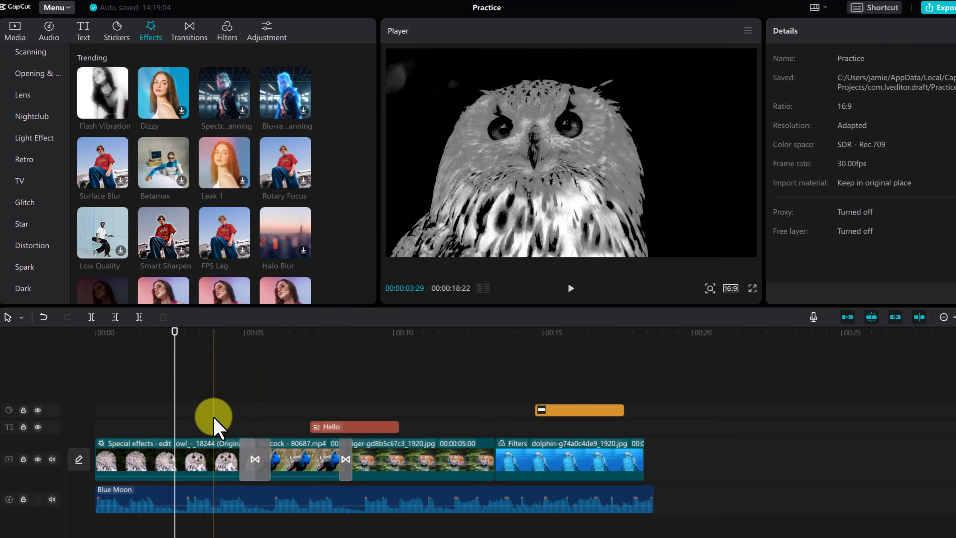
key("space")
key("space")
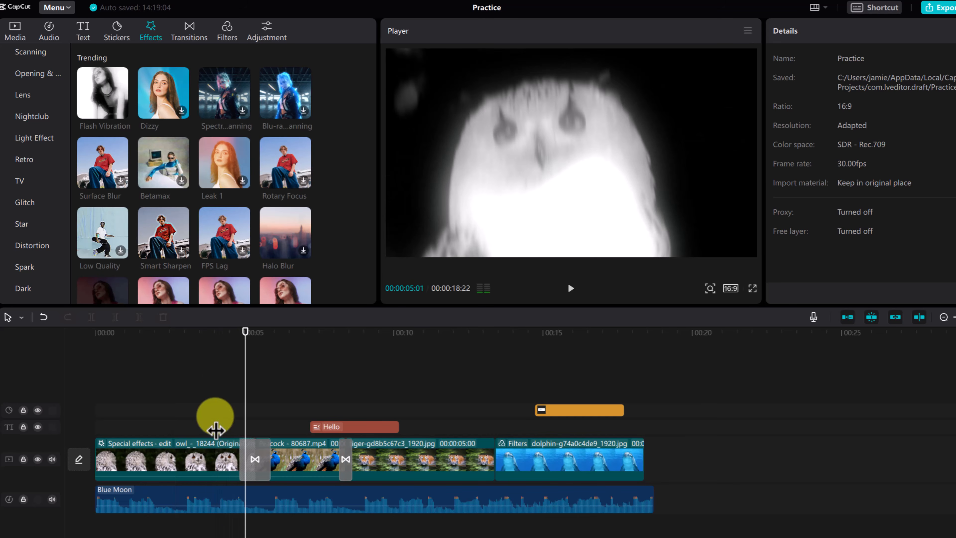
- Apply the Trending Blu-ray Scanning video effect to the owl clip and browse the other effects
left_click_drag(250, 335, 141, 356)
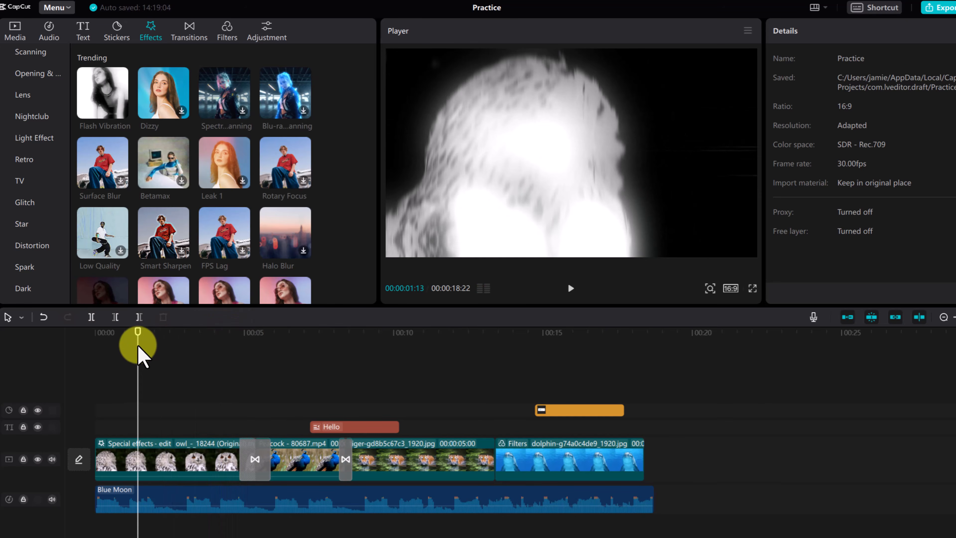
left_click_drag(279, 104, 125, 456)
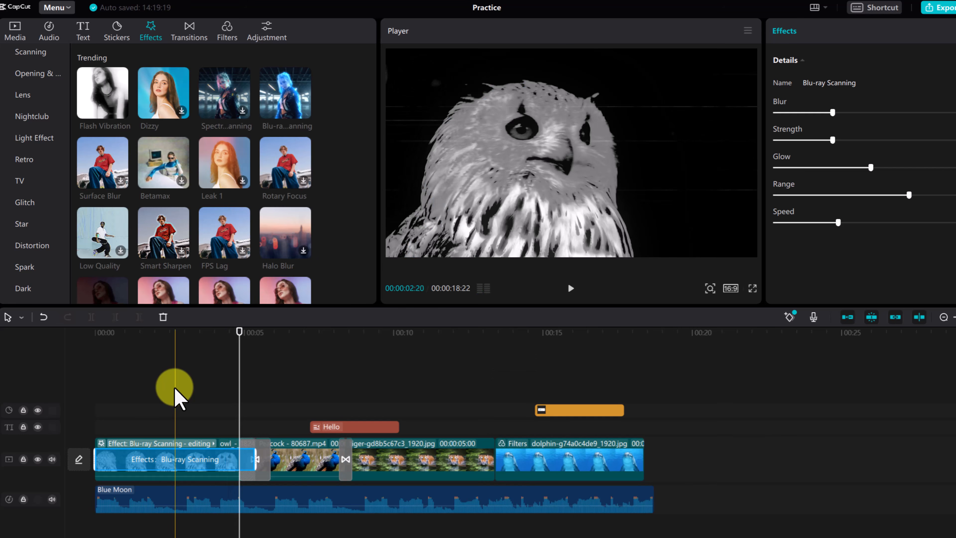
scroll(47, 177, "down", 4)
scroll(51, 171, "up", 4)
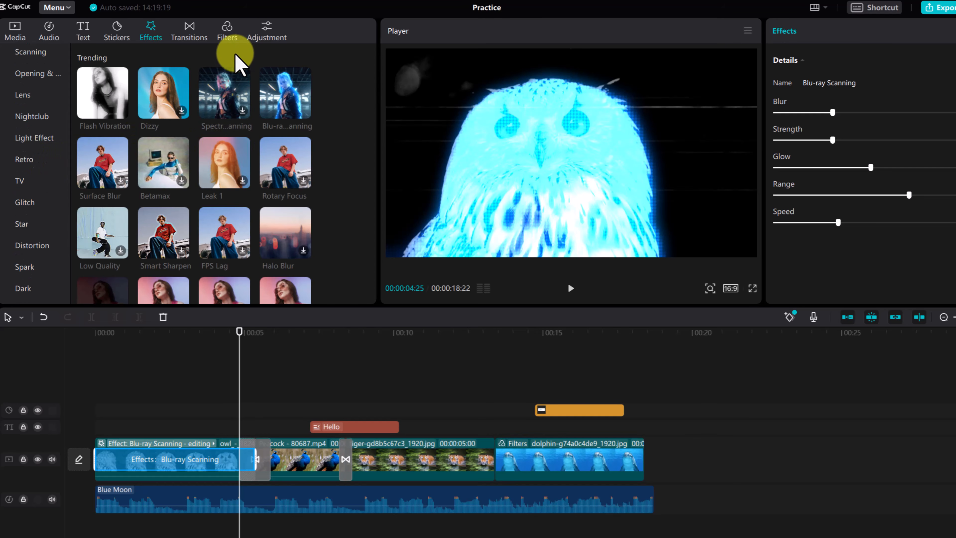
- Browse the Movies and Retro filters and preview the One Day filter on the dolphin clip at 00:00:14:26
left_click(226, 33)
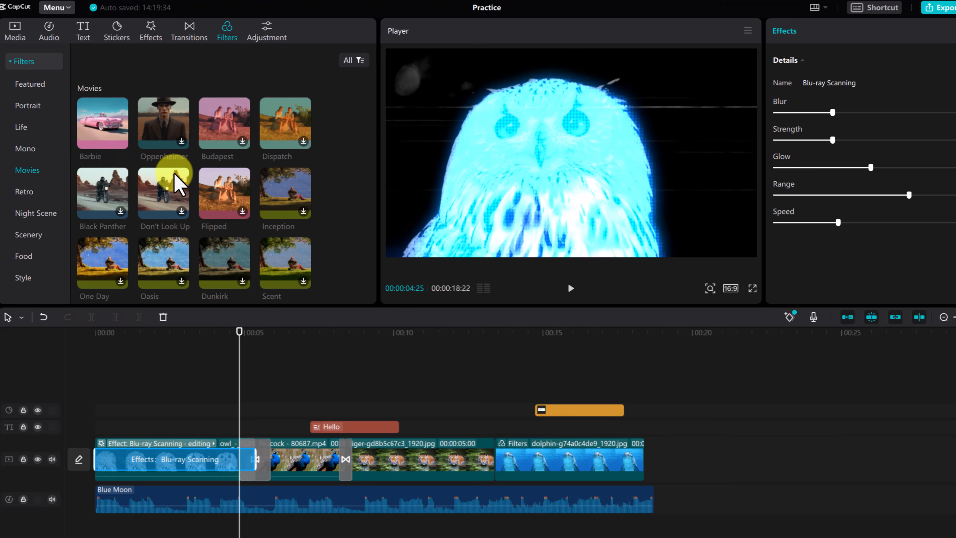
scroll(183, 176, "down", 1)
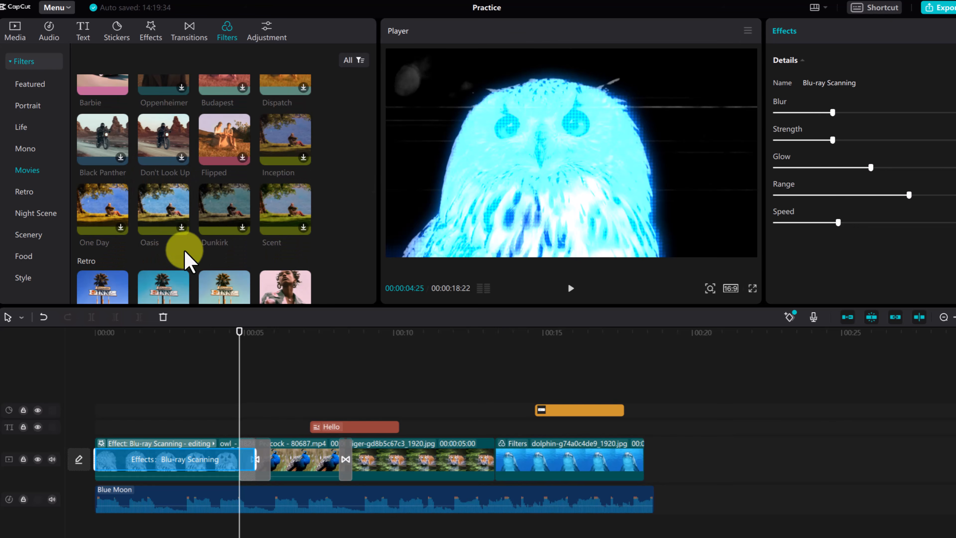
scroll(184, 247, "down", 2)
scroll(183, 251, "down", 2)
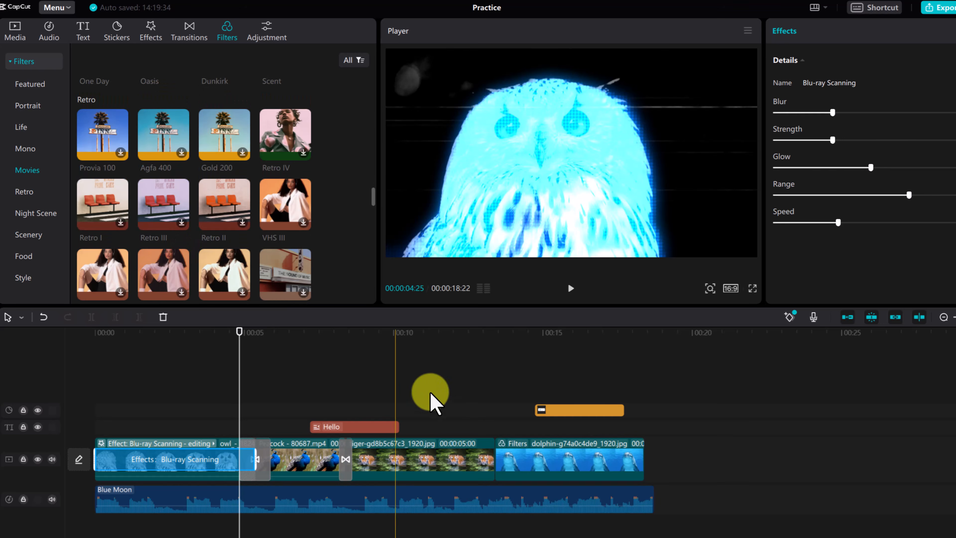
left_click(517, 454)
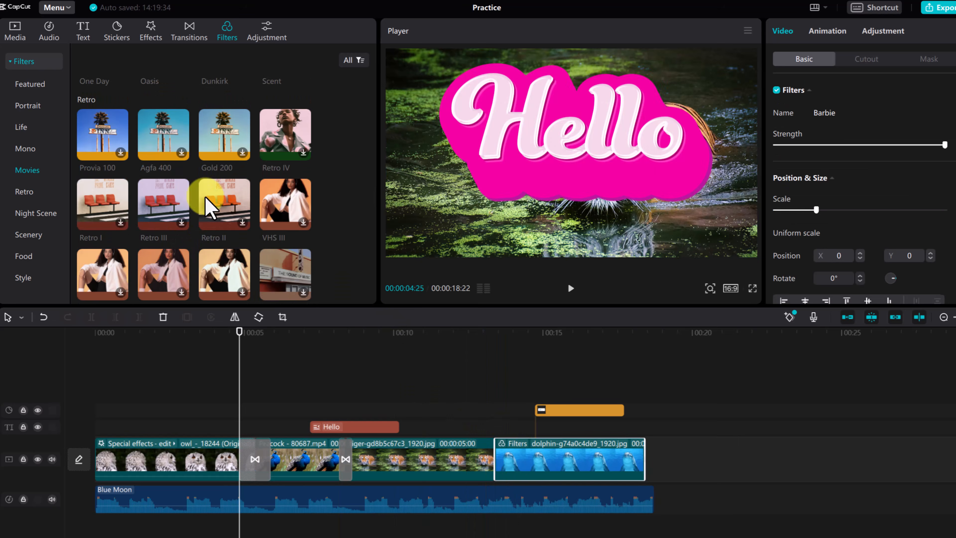
scroll(196, 196, "up", 2)
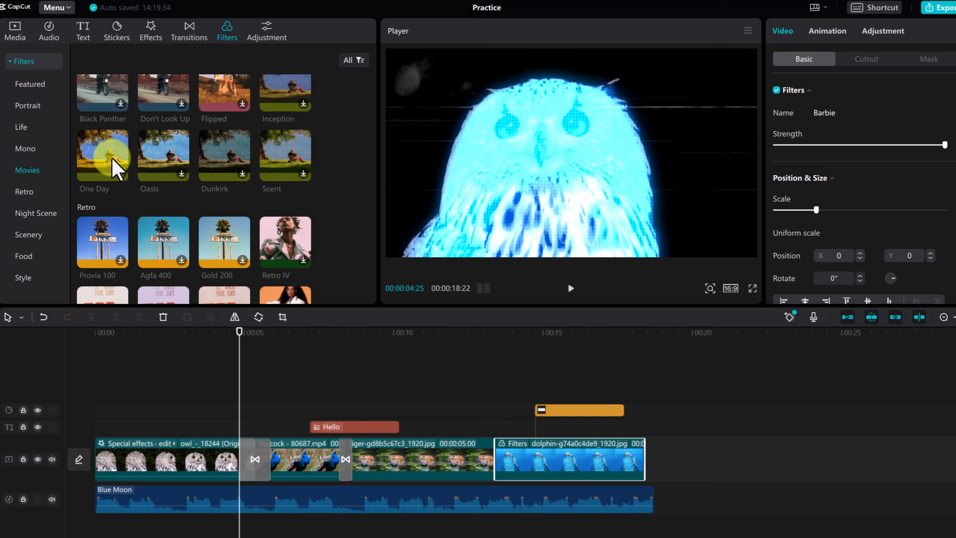
left_click(539, 335)
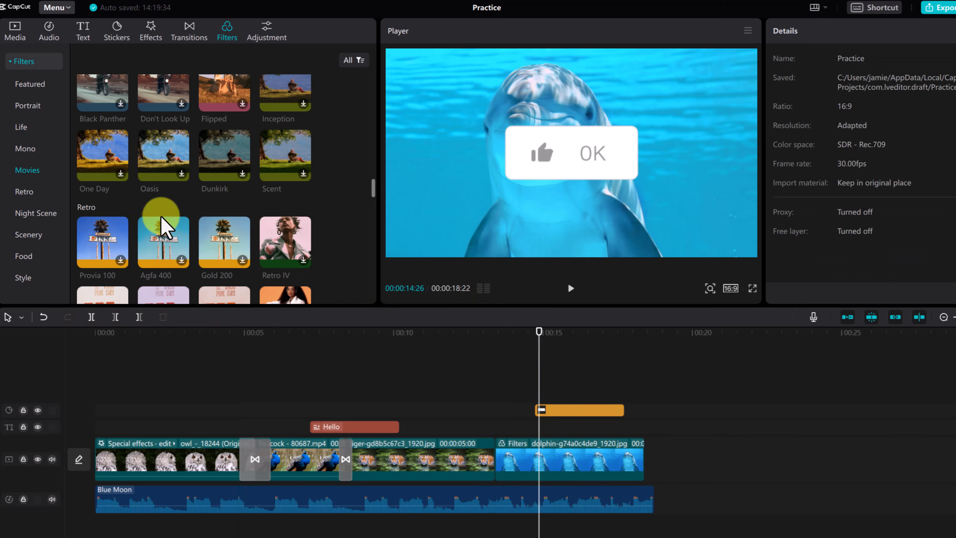
left_click(98, 155)
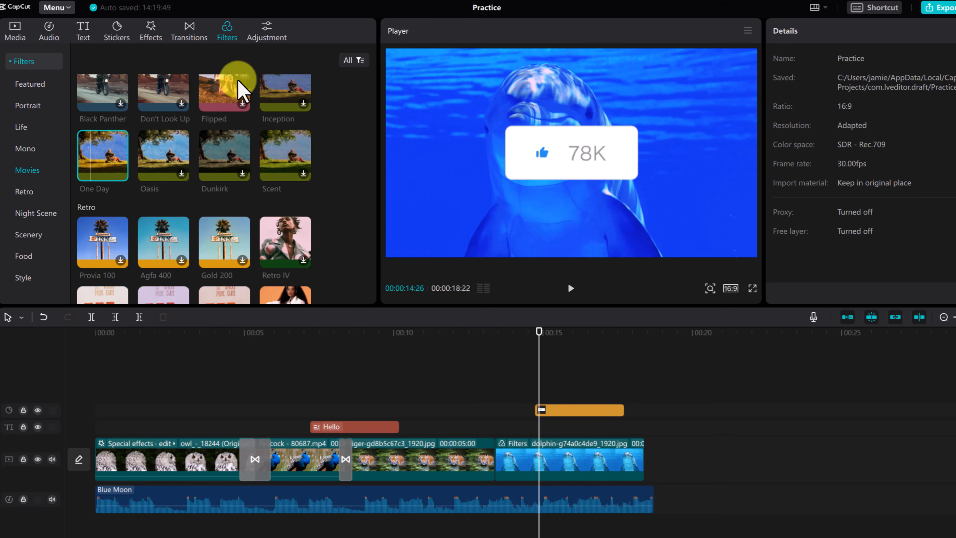
- View the customized adjustment options, and return the playhead to the start of the timeline at 00:00:00:00
left_click(277, 38)
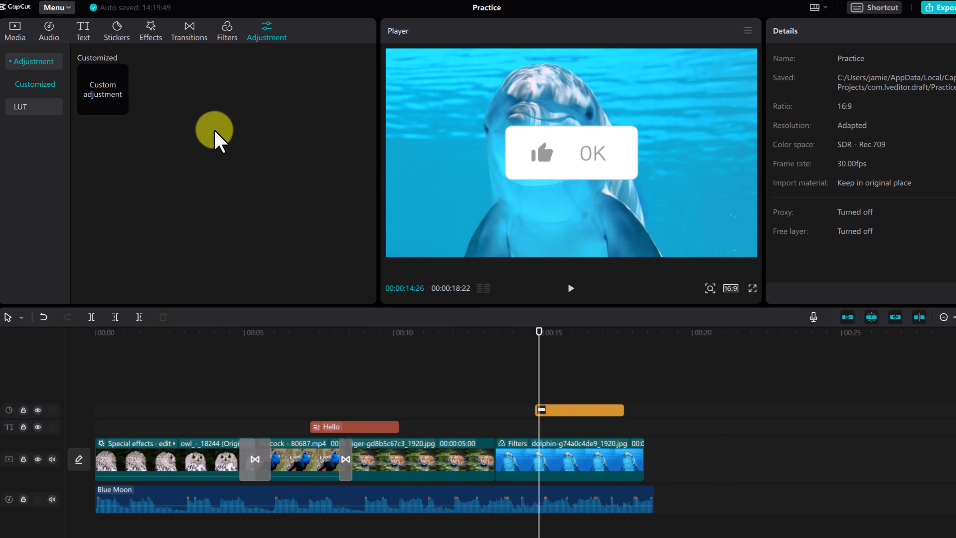
left_click_drag(539, 332, 99, 347)
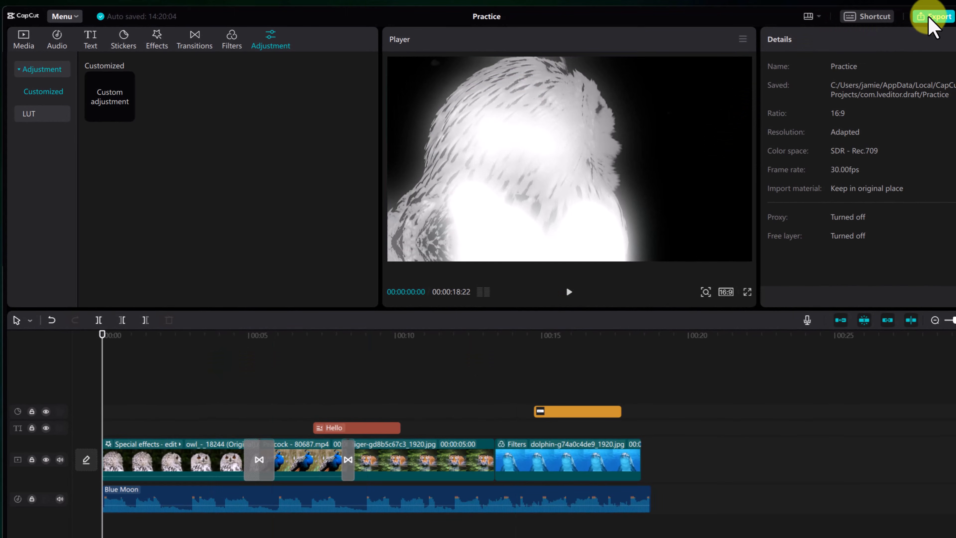
- Export the project as Practice to the default folder at 1080P, recommended bit rate, H.264, mp4 and 30fps, after reviewing the folder and resolution choices
left_click(937, 18)
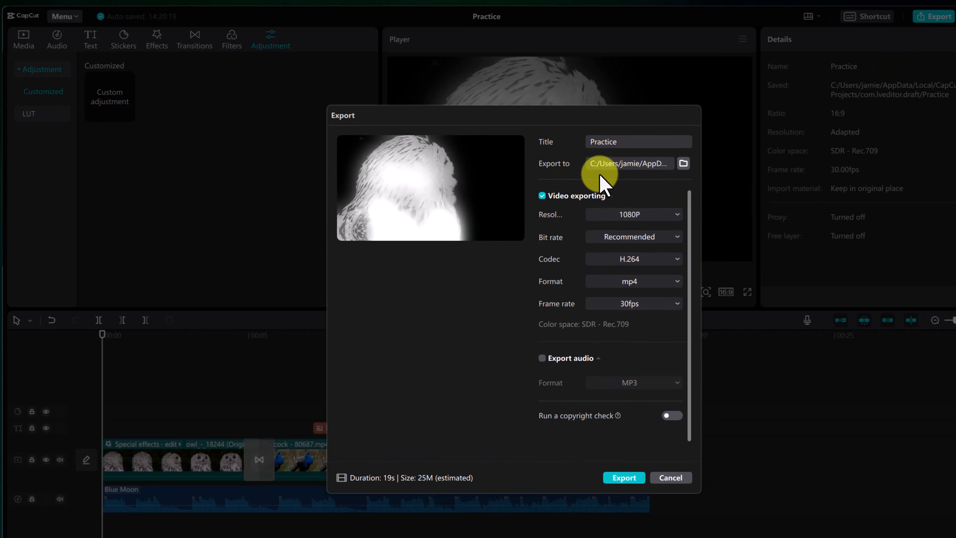
left_click(683, 164)
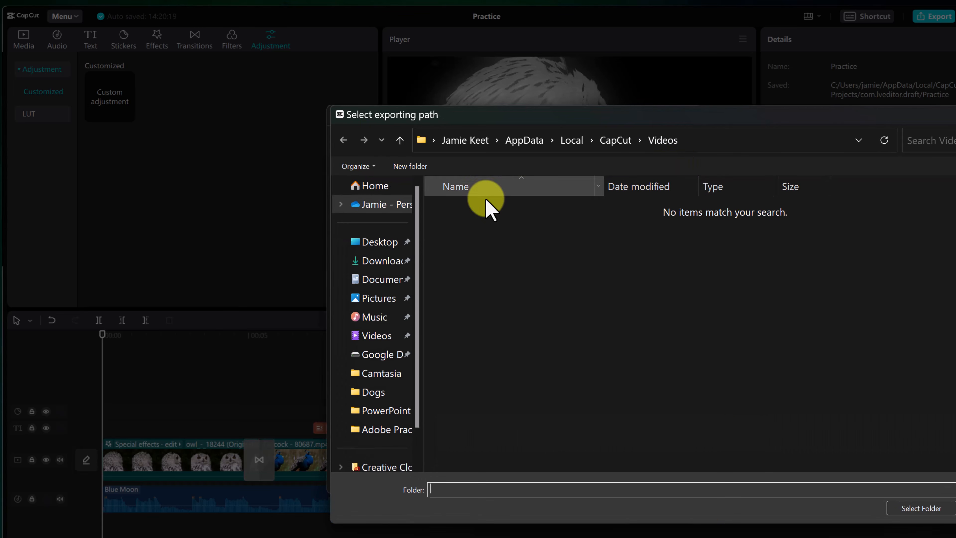
left_click(955, 114)
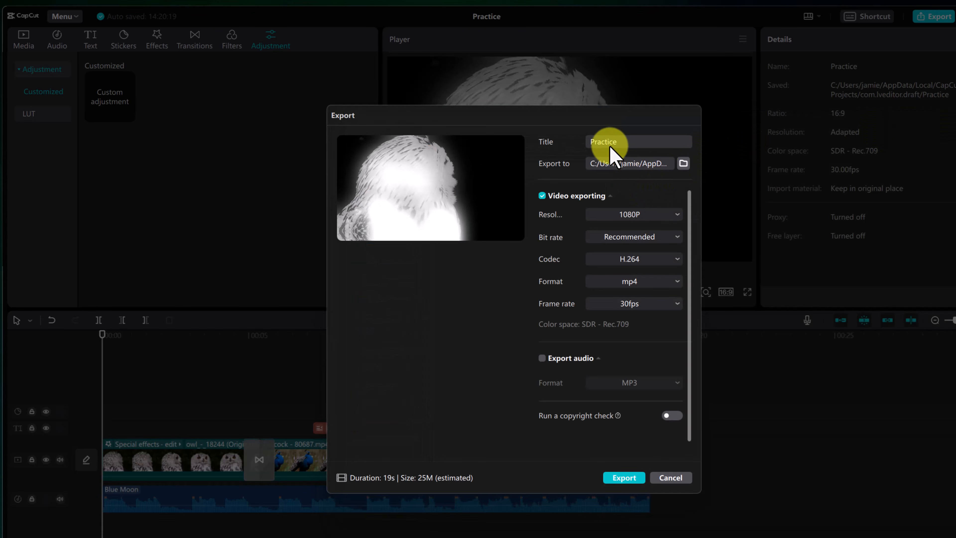
left_click(676, 218)
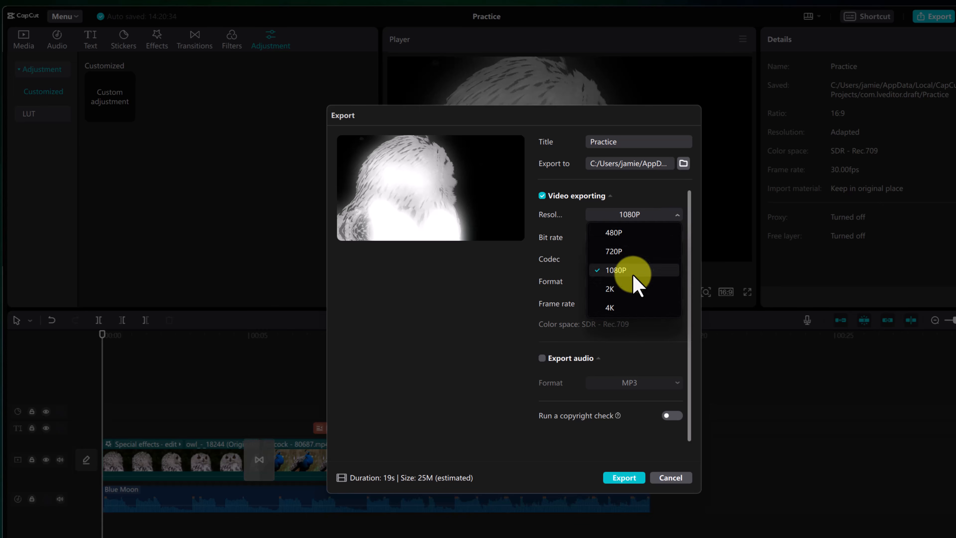
left_click(505, 304)
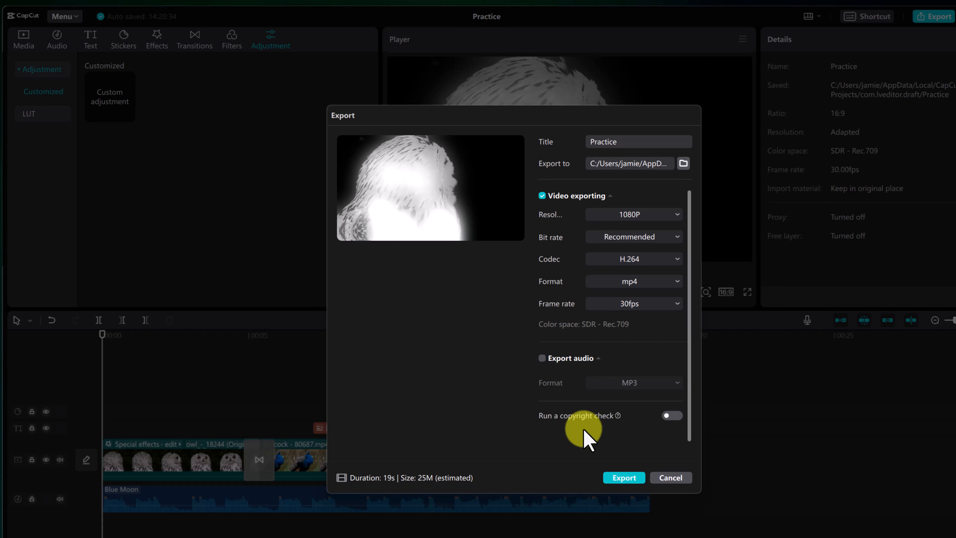
left_click(625, 478)
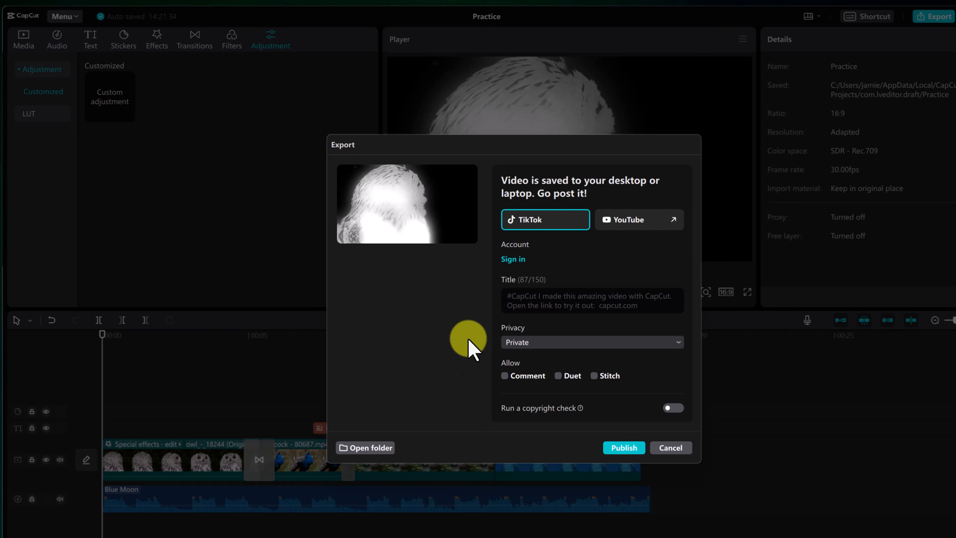
- Open the folder containing the exported video and open Practice.mp4 for playback
left_click(371, 451)
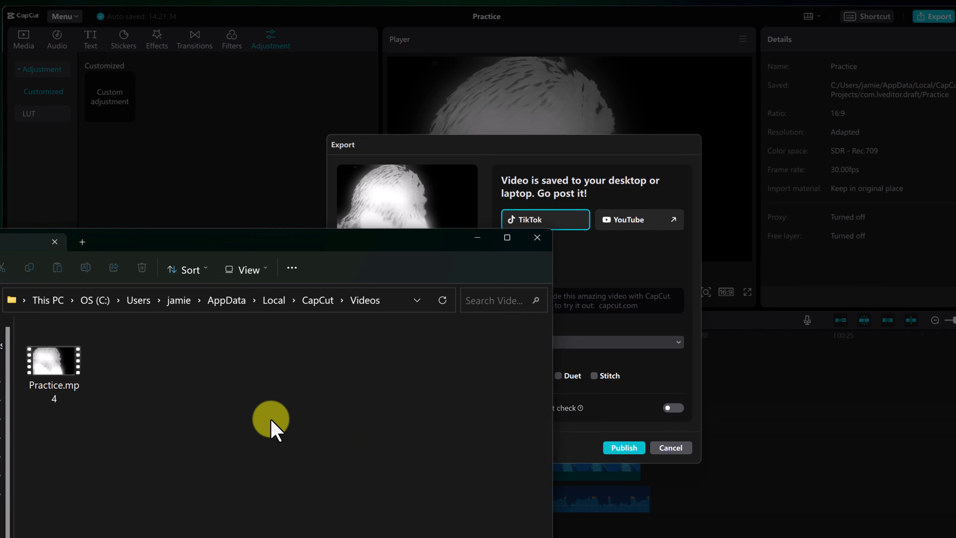
mouse_move(64, 367)
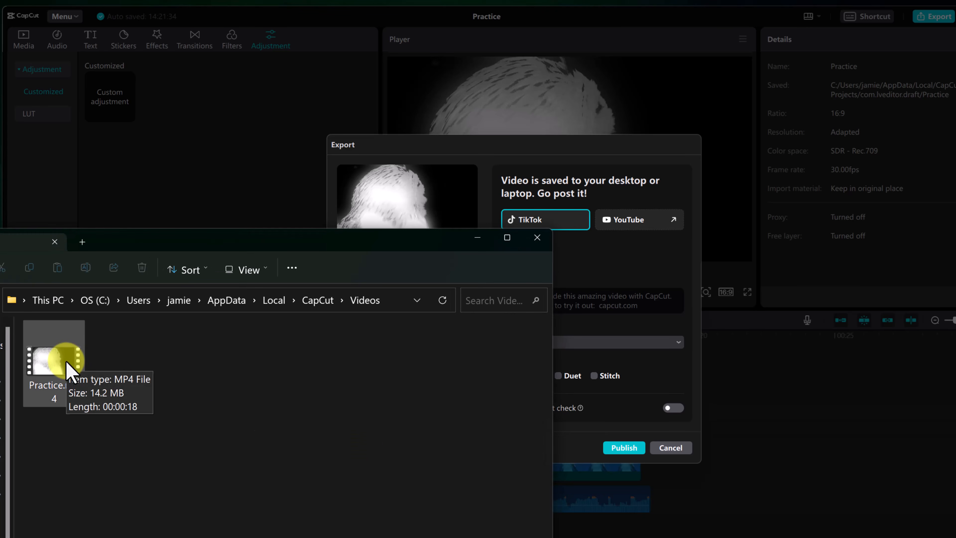
double_click(61, 363)
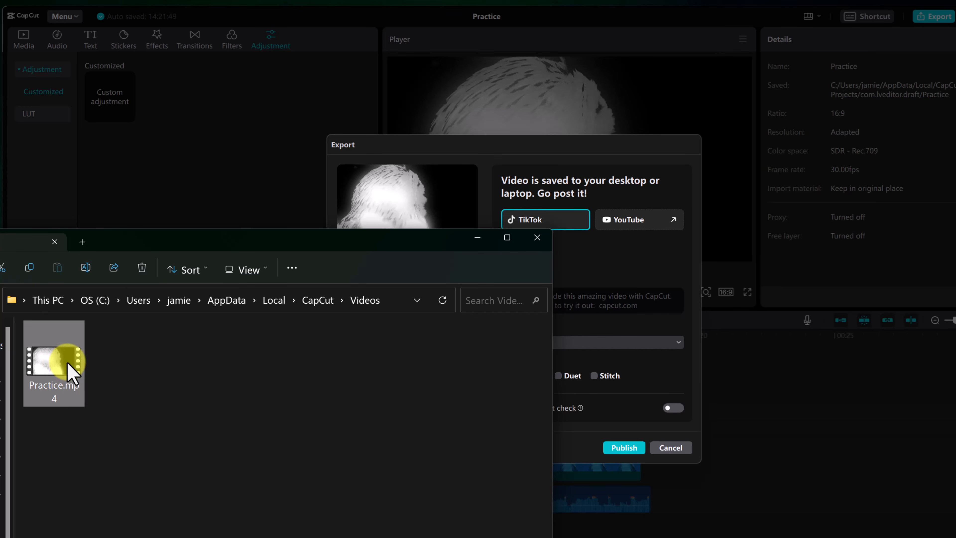